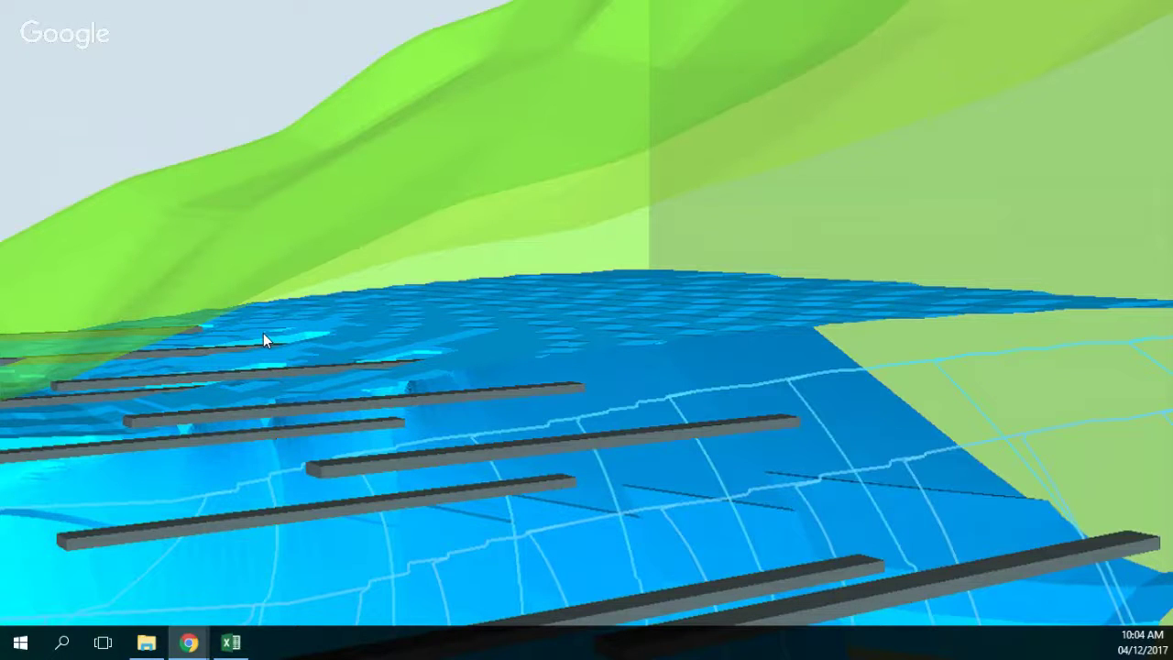
Find HEC-HMS 4.2 with a Windows search for "hec", launch it and maximize its window
{"action": "left_click", "coordinate": [60, 641]}
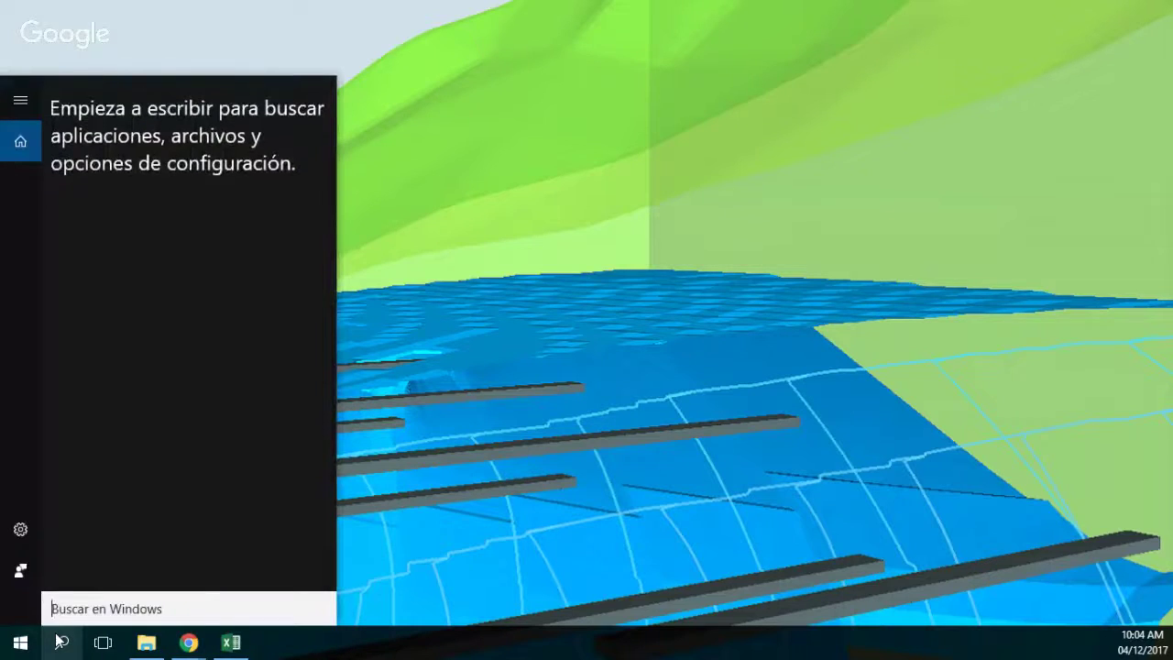
{"action": "type", "text": "hec"}
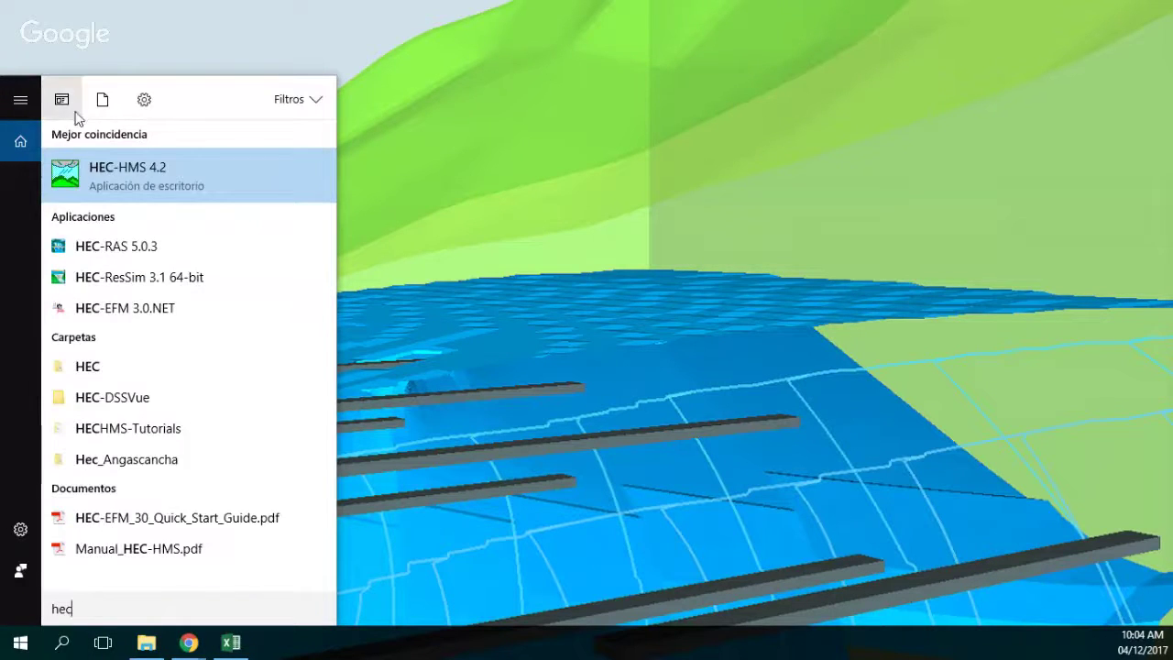
{"action": "left_click", "coordinate": [119, 192]}
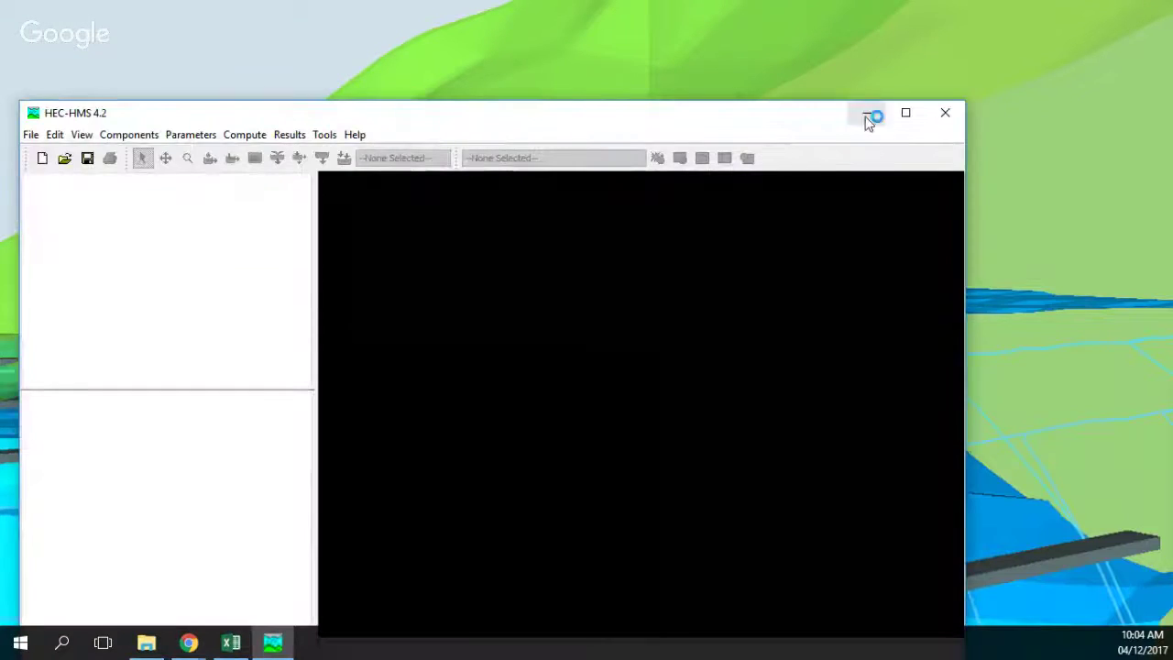
{"action": "left_click", "coordinate": [905, 112]}
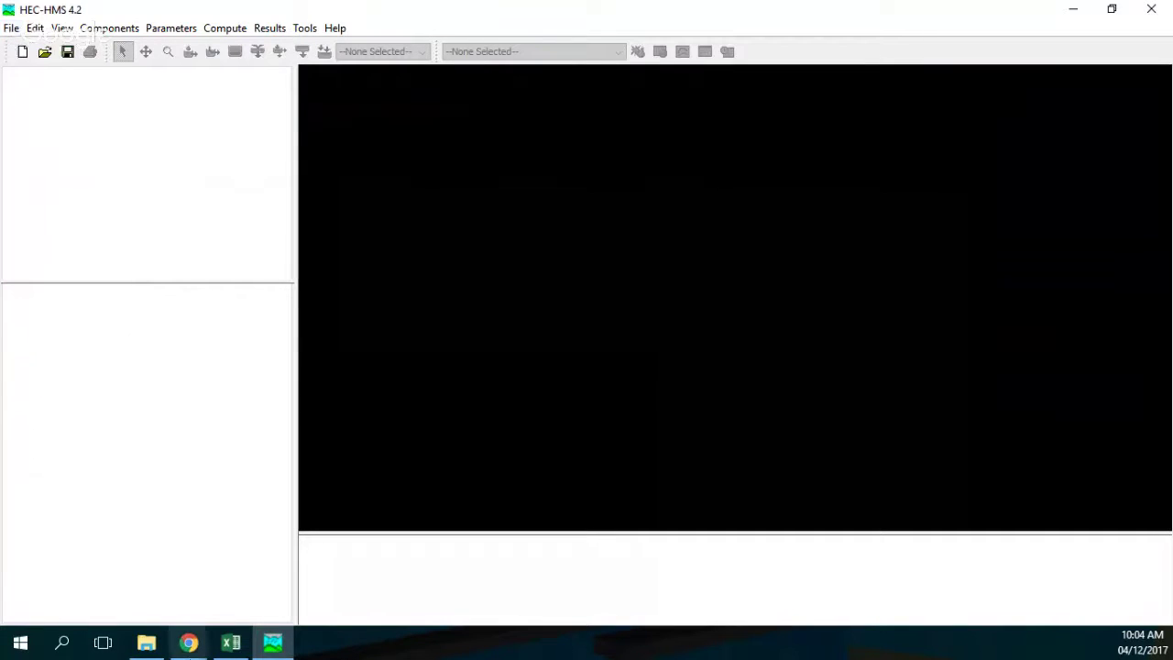
Switch to File Explorer to review the Ejemplo_Angascancha folder's contents, and minimize the window again
{"action": "left_click", "coordinate": [147, 642]}
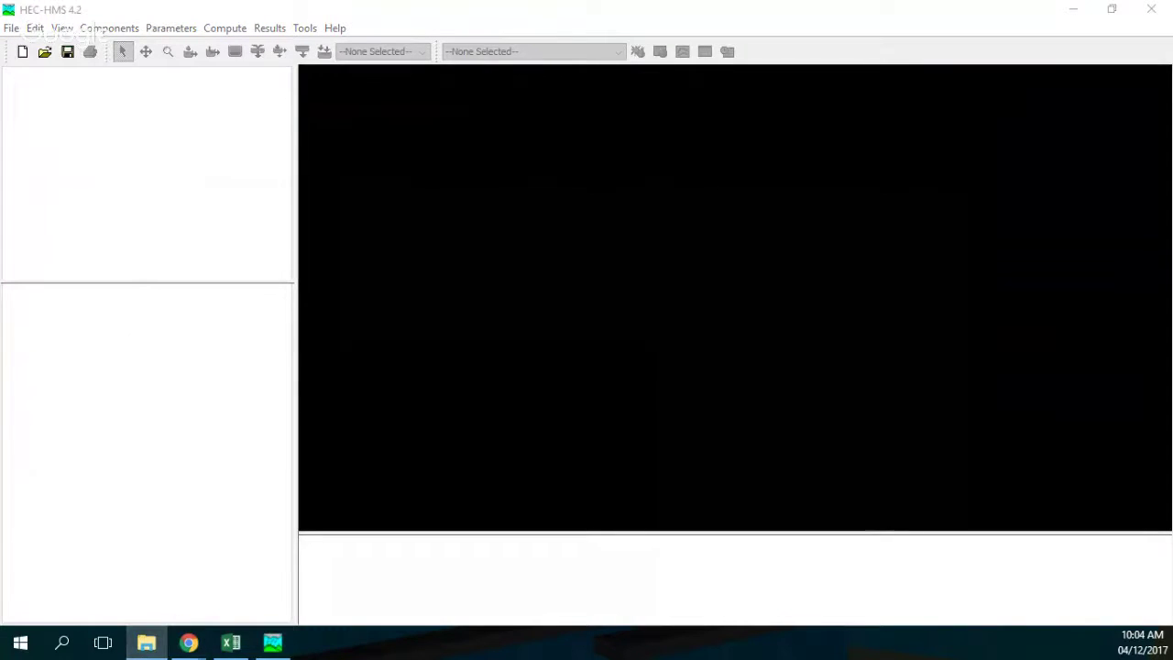
{"action": "left_click_drag", "start_coordinate": [1103, 61], "coordinate": [406, 13]}
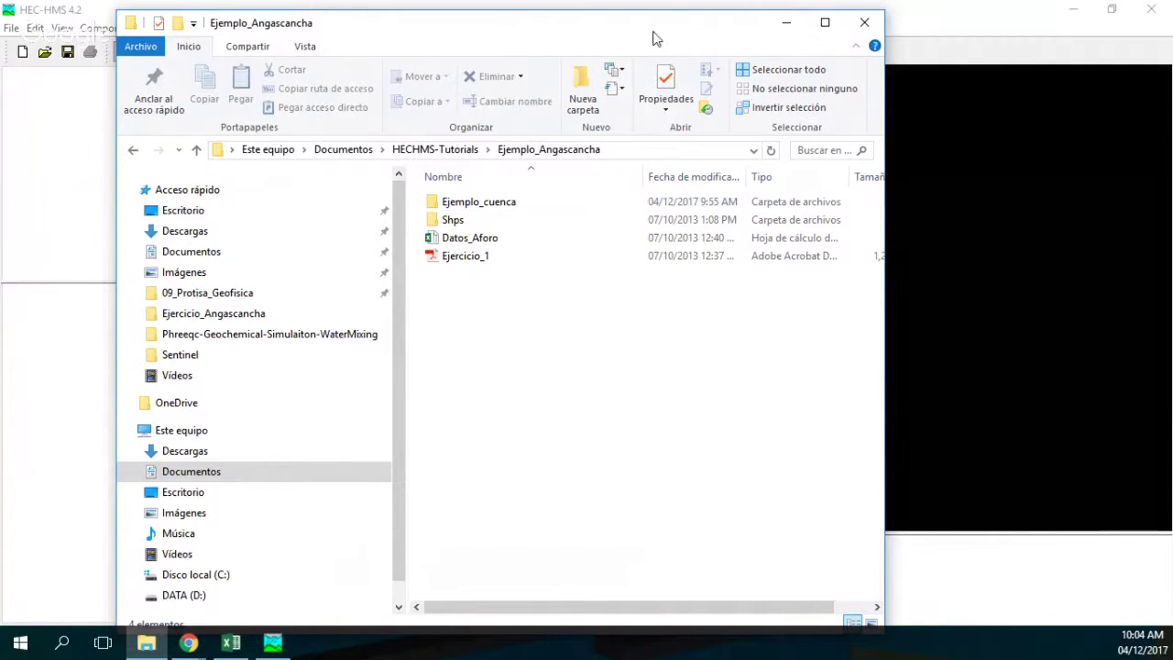
{"action": "left_click", "coordinate": [786, 22]}
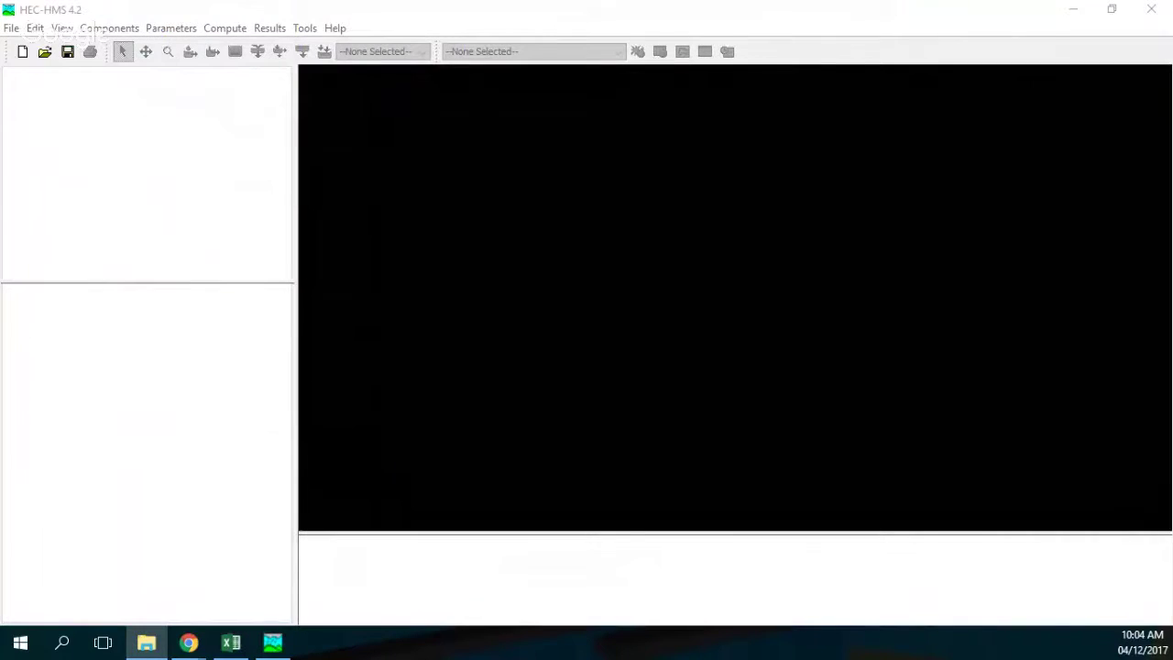
{"action": "left_click", "coordinate": [12, 28]}
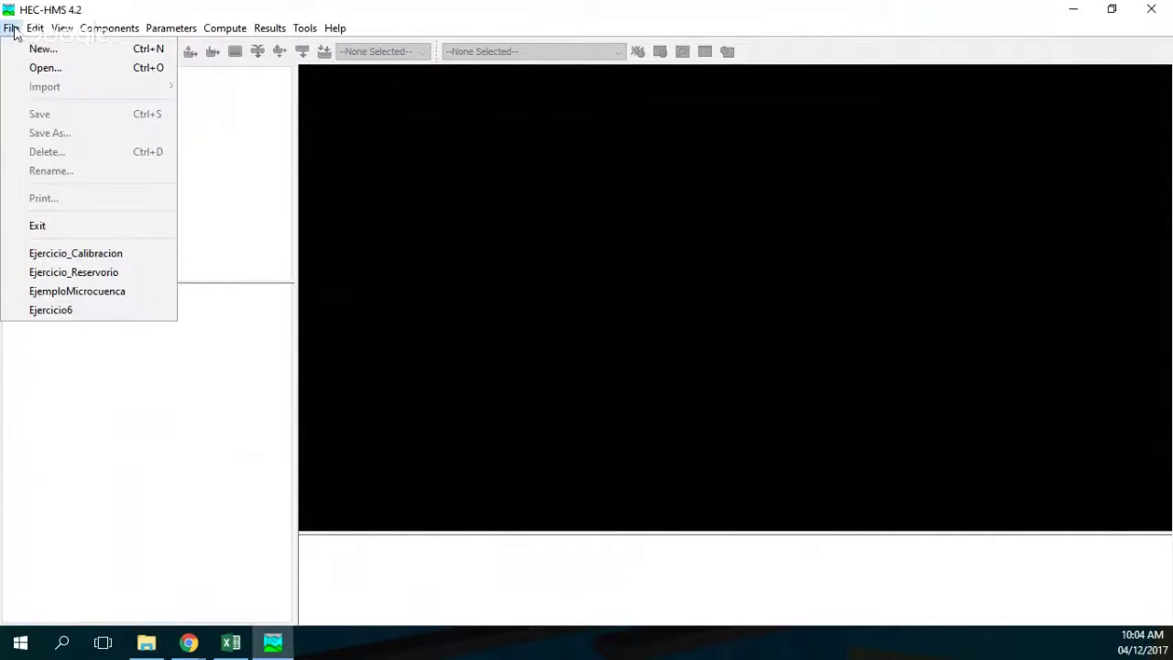
{"action": "left_click", "coordinate": [30, 69]}
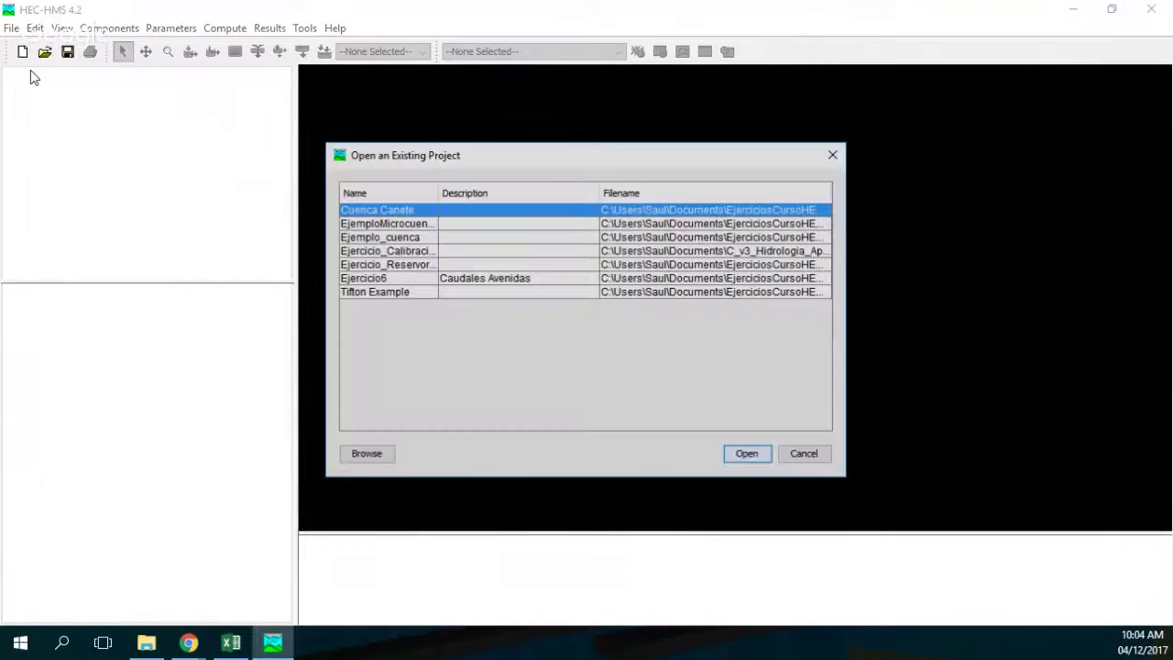
{"action": "left_click", "coordinate": [353, 455]}
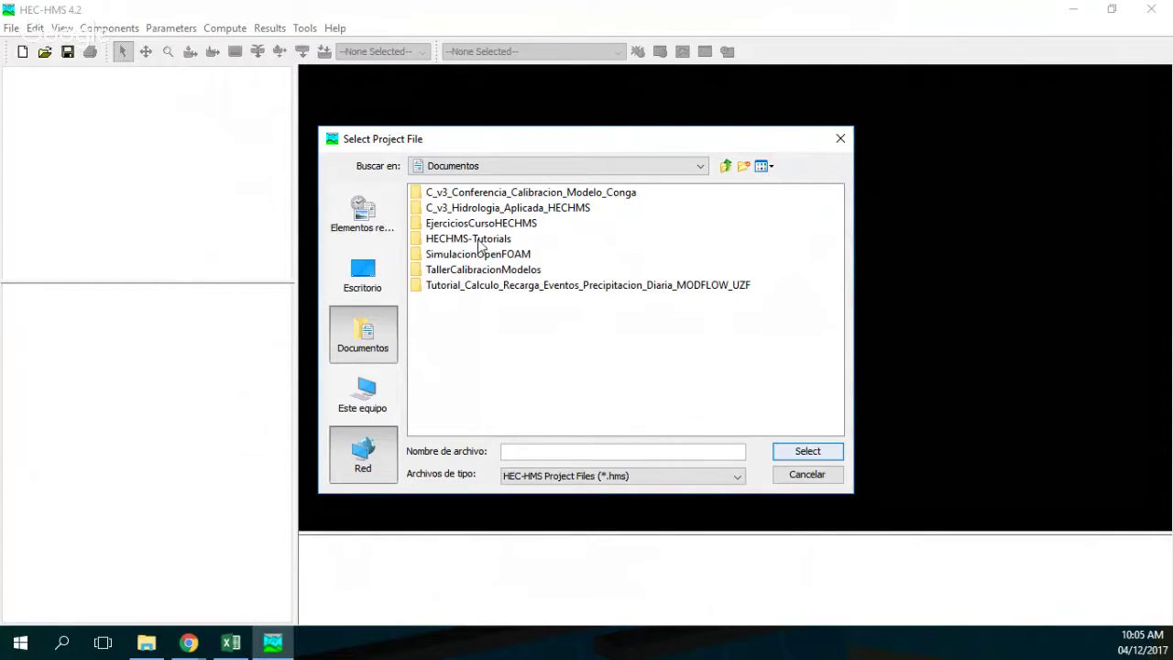
Launch a second instance of HEC-HMS 4.2 and maximize its window
{"action": "left_click", "coordinate": [57, 655]}
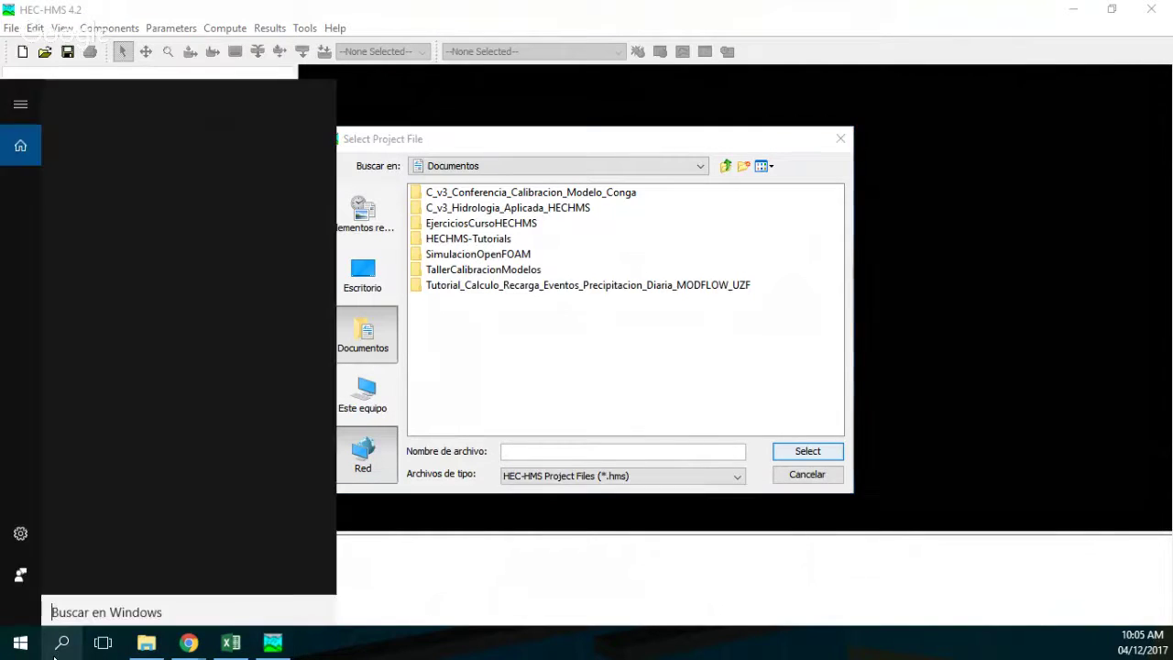
{"action": "type", "text": "he"}
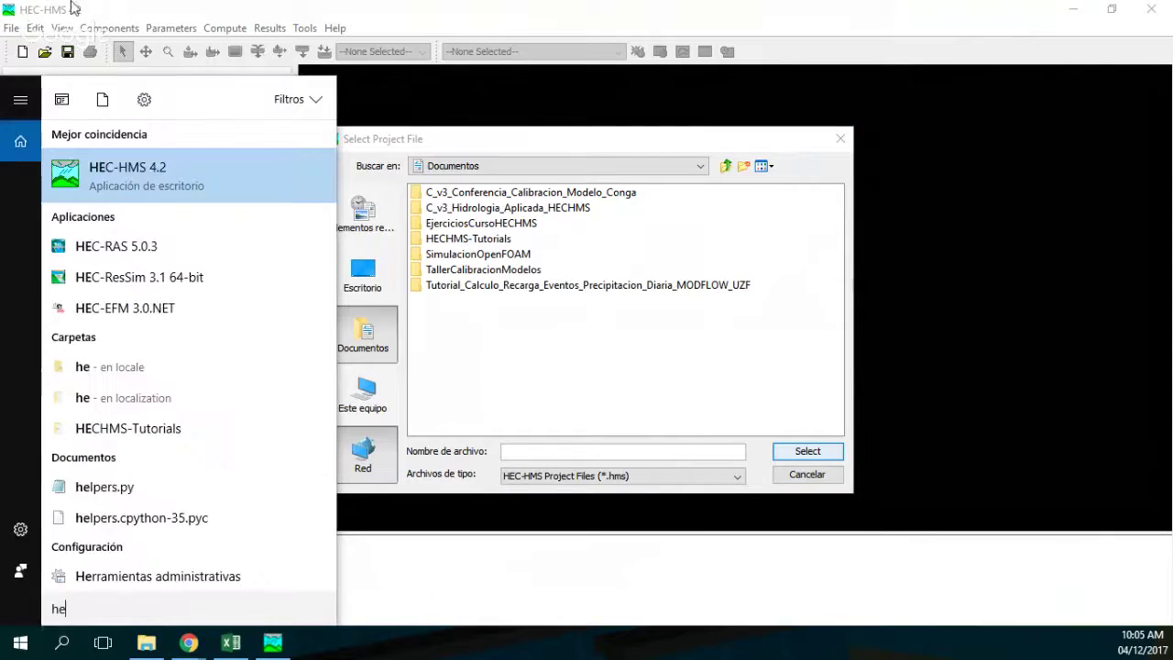
{"action": "left_click", "coordinate": [106, 171]}
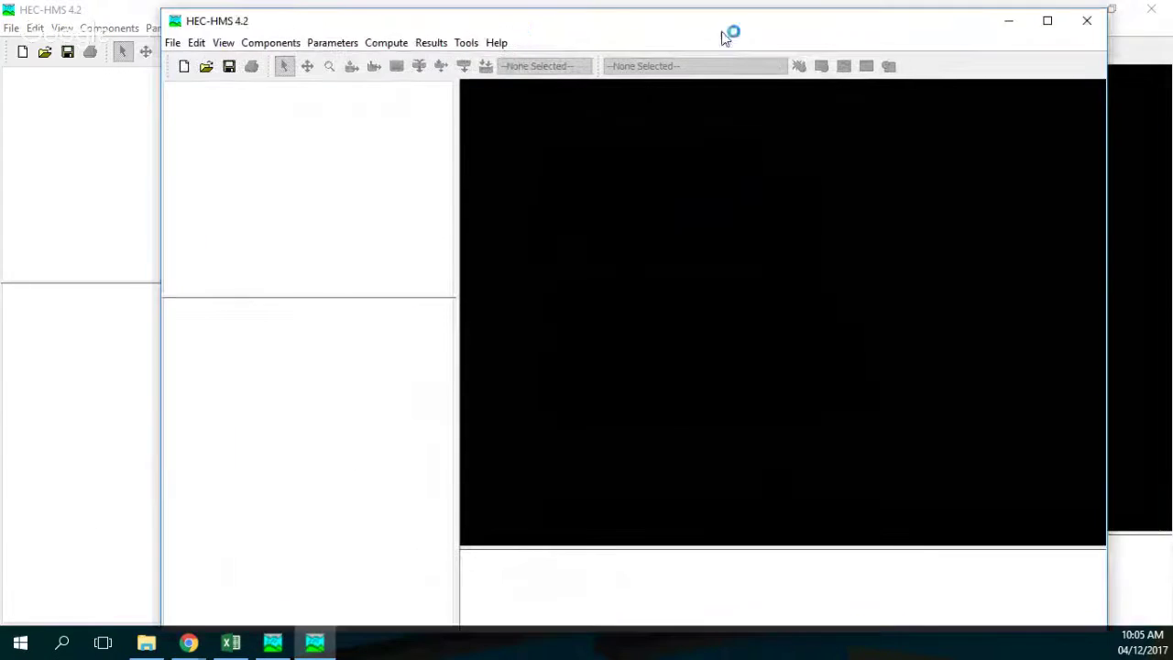
{"action": "left_click", "coordinate": [1045, 20]}
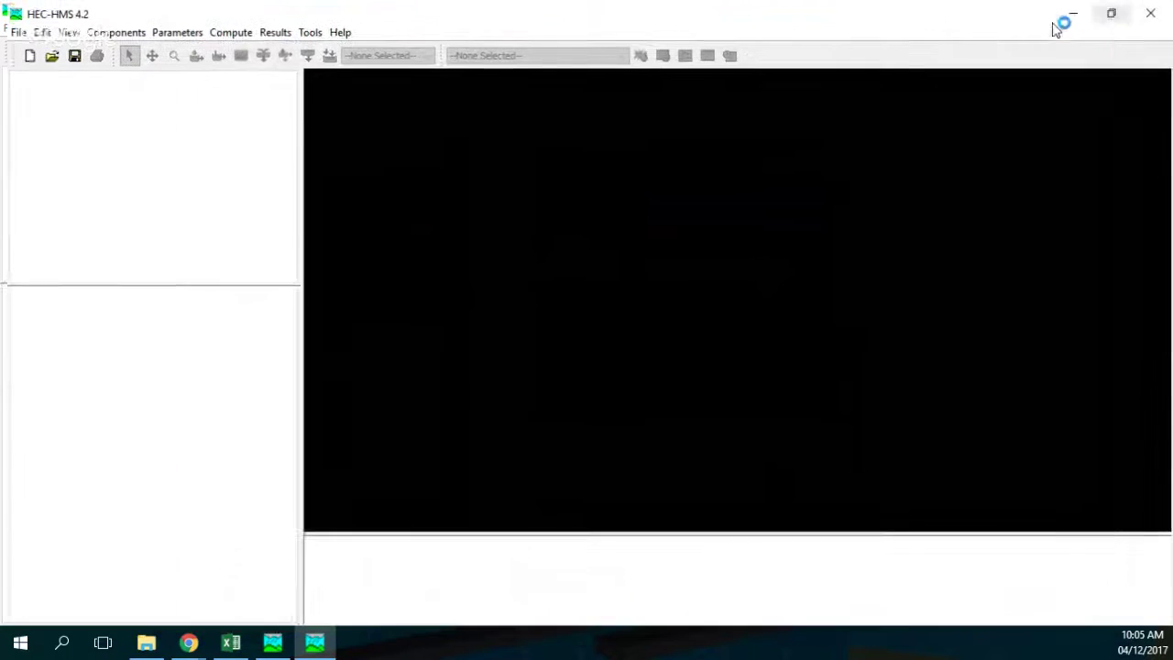
Open the existing project Ejemplo_cuenca.hms from HECHMS-Tutorials, Ejemplo_Angascancha, Ejemplo_cuenca in the documents folder
{"action": "left_click", "coordinate": [11, 28]}
{"action": "left_click", "coordinate": [35, 67]}
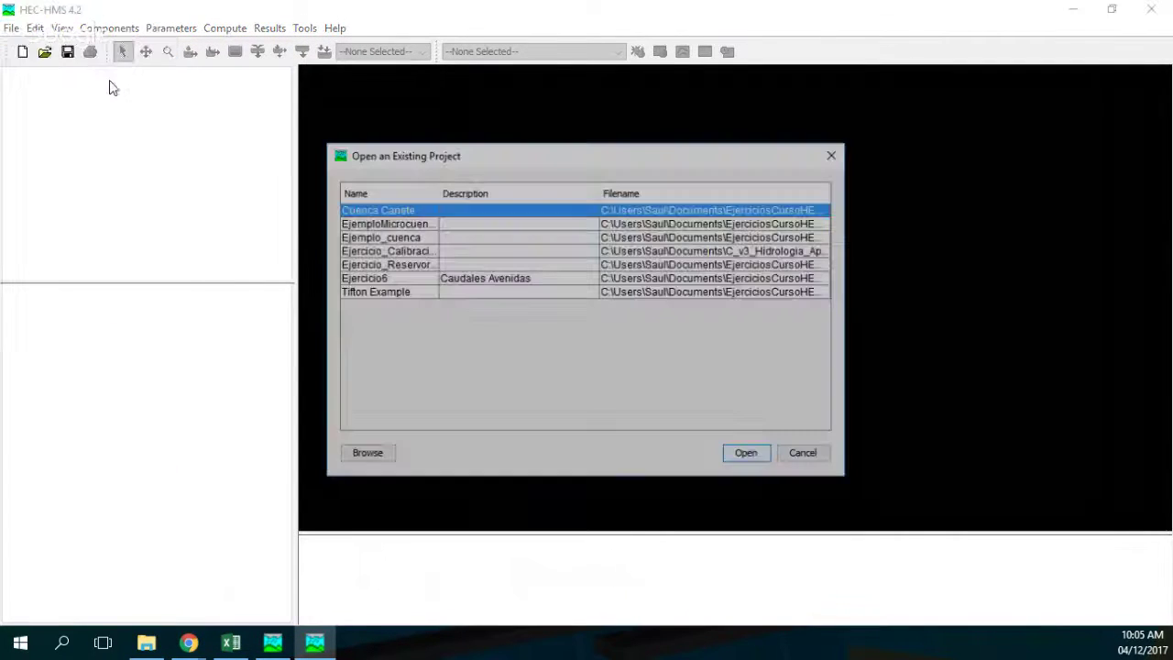
{"action": "left_click", "coordinate": [368, 451]}
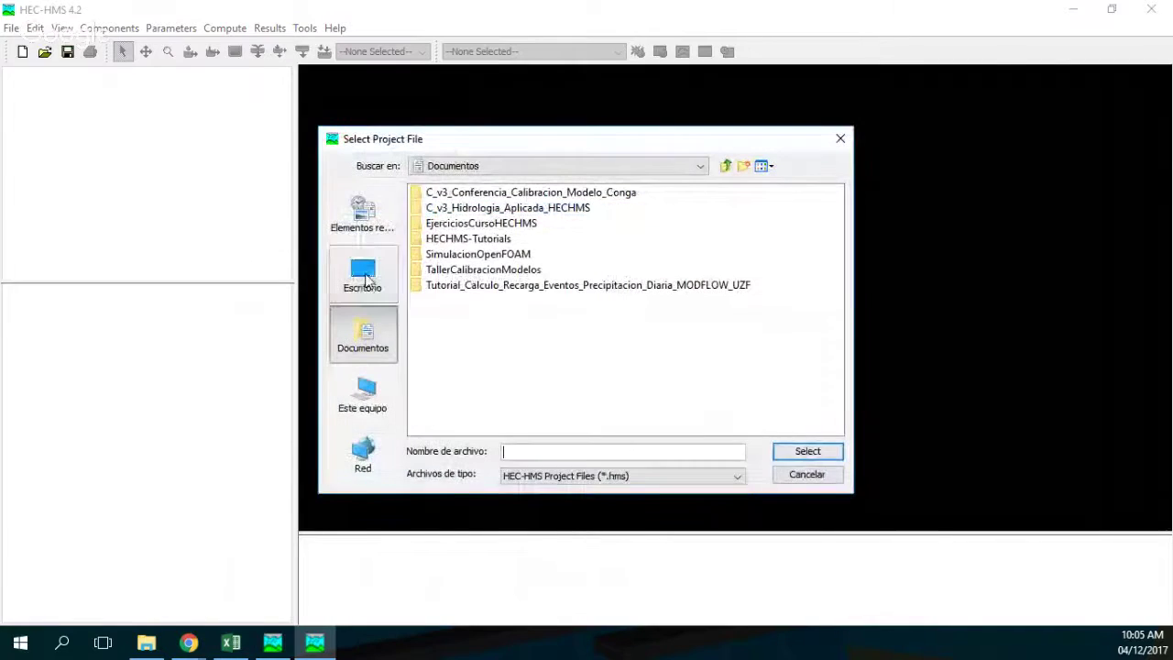
{"action": "double_click", "coordinate": [489, 238]}
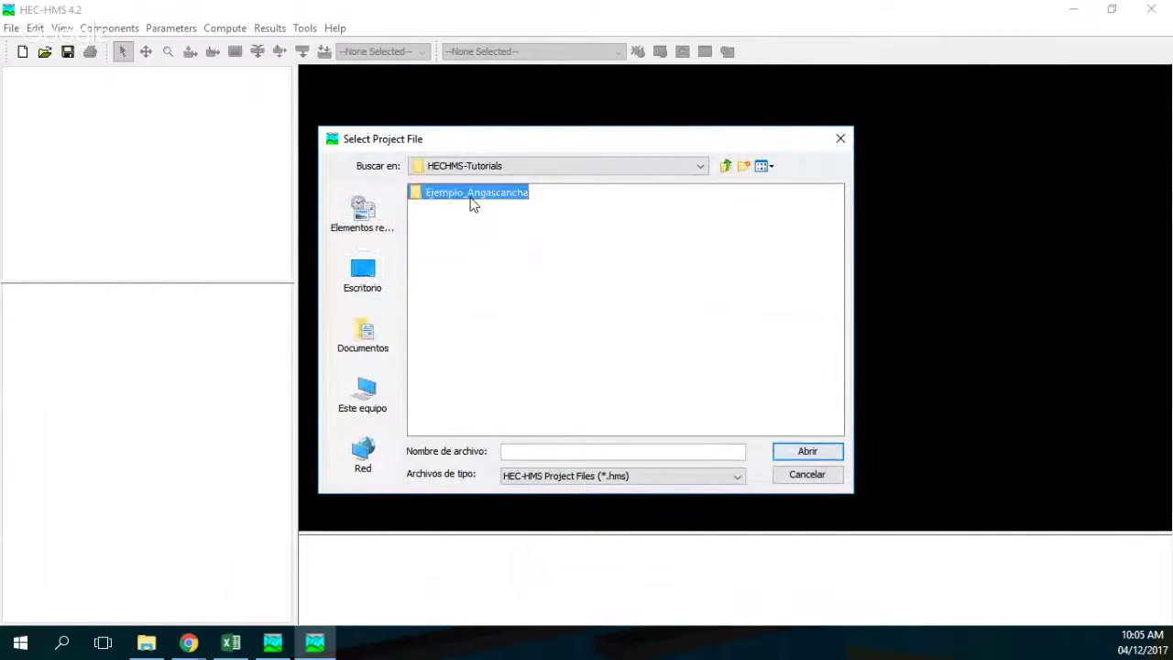
{"action": "double_click", "coordinate": [473, 197]}
{"action": "double_click", "coordinate": [473, 202]}
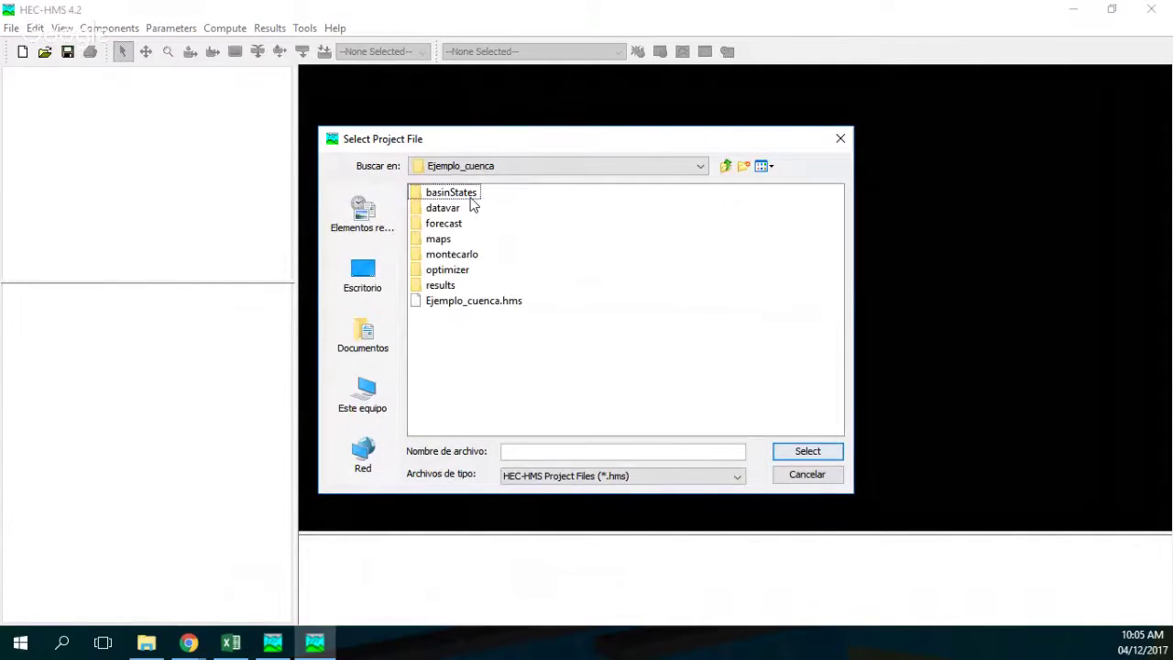
{"action": "left_click", "coordinate": [450, 305]}
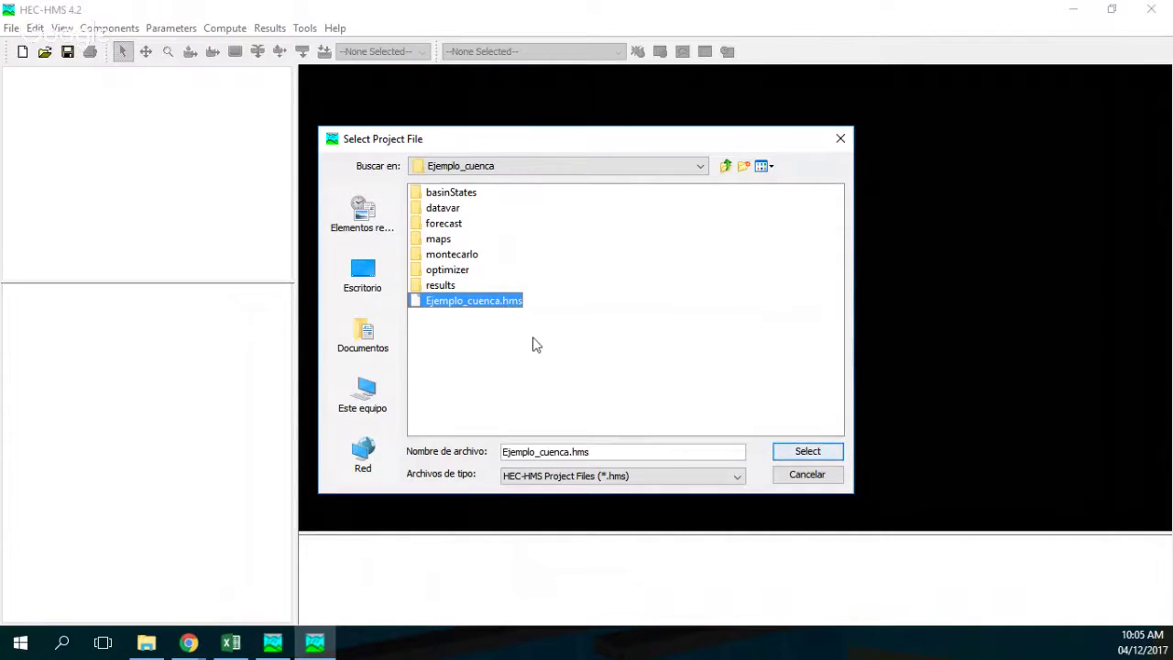
{"action": "left_click", "coordinate": [811, 456]}
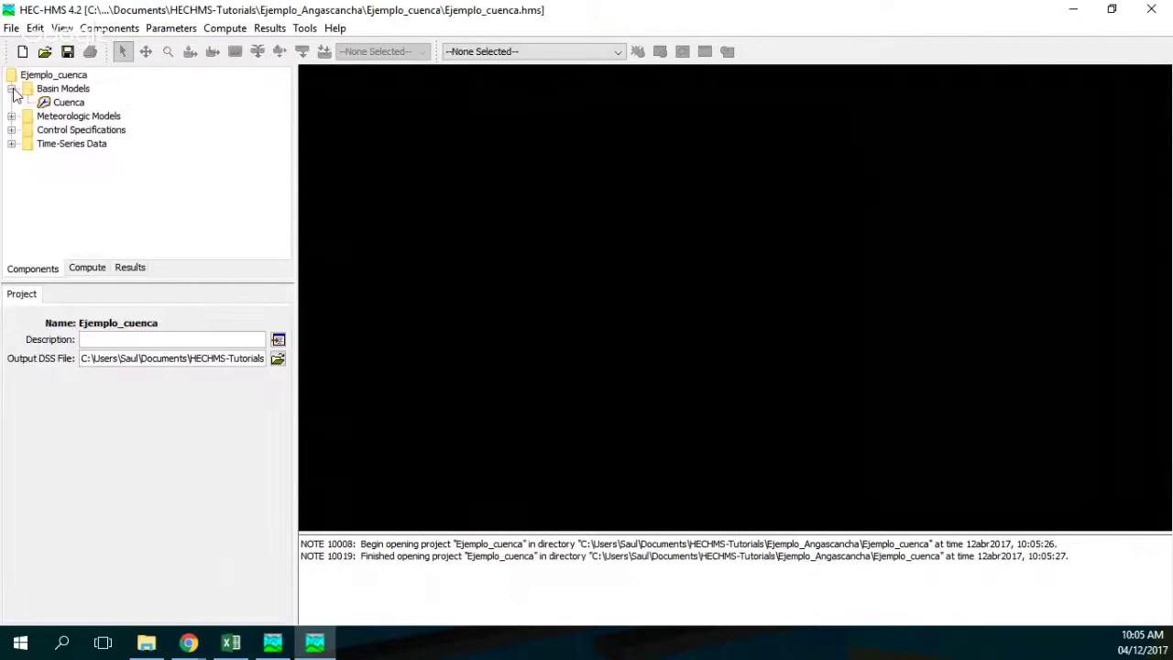
Display the Cuenca basin model with its map maximized, and switch to File Explorer to open the exercise PDF
{"action": "left_click", "coordinate": [69, 102]}
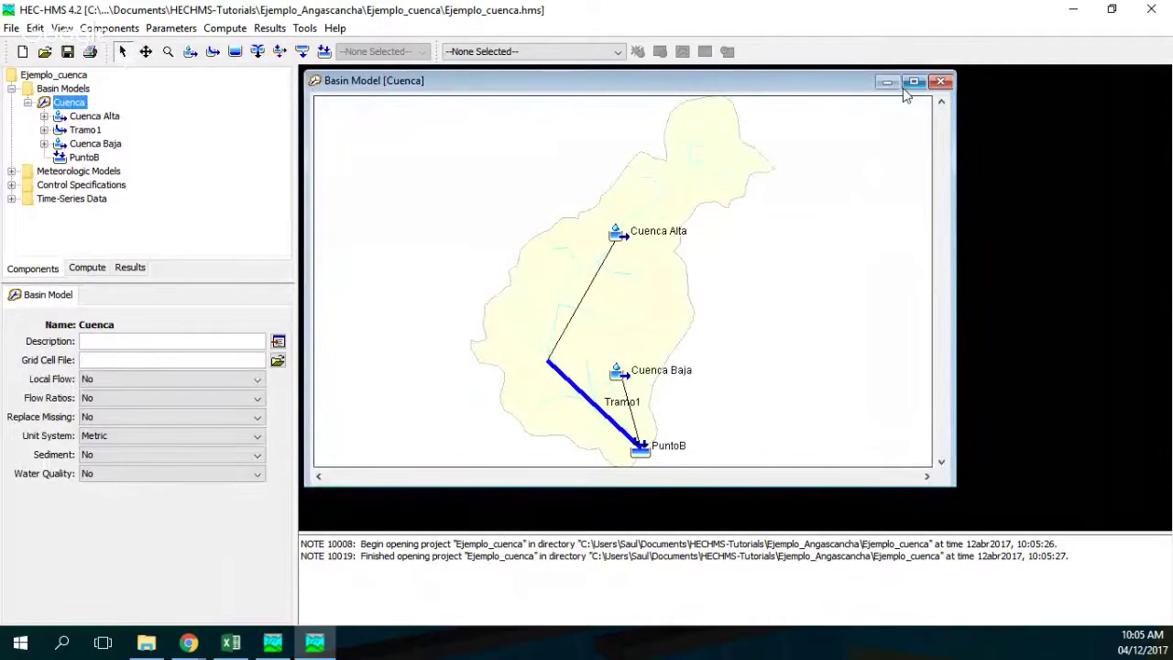
{"action": "left_click", "coordinate": [913, 81]}
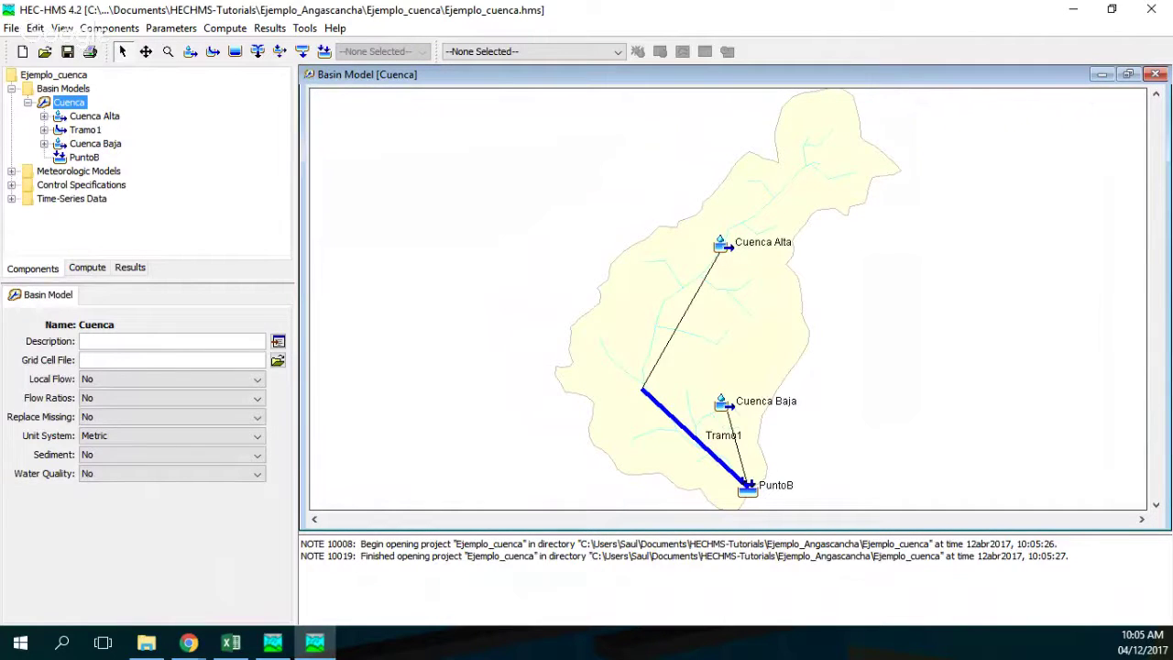
{"action": "left_click", "coordinate": [147, 641]}
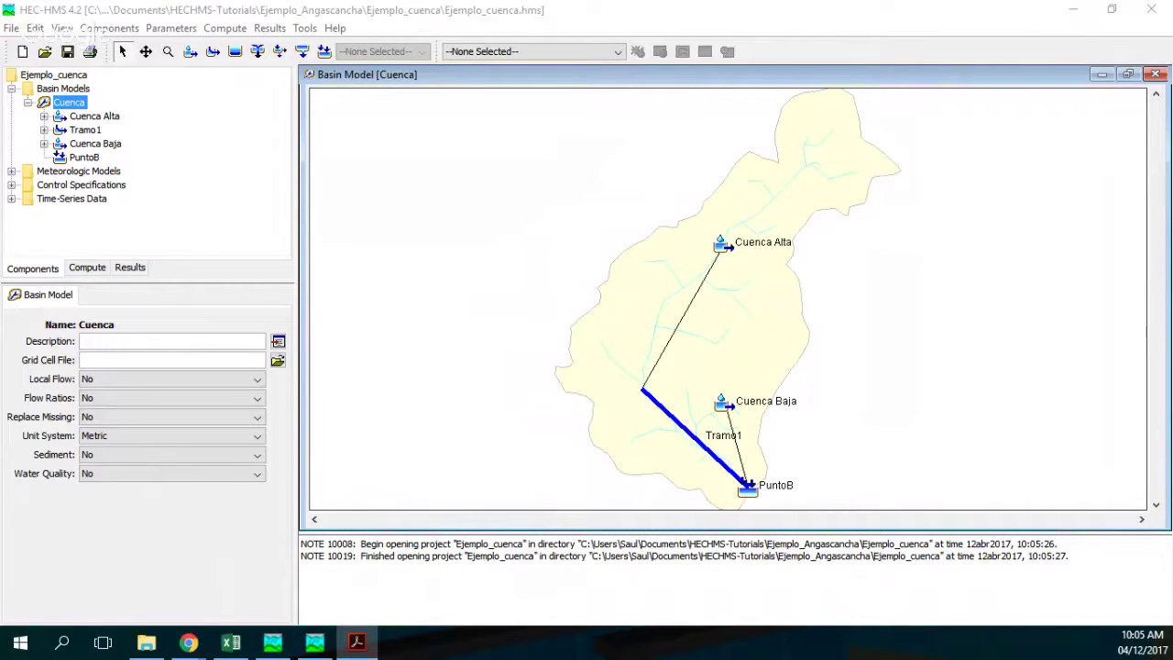
Create a discharge gage named Aforo1 in the Time-Series Data Manager and close the manager
{"action": "left_click", "coordinate": [110, 32]}
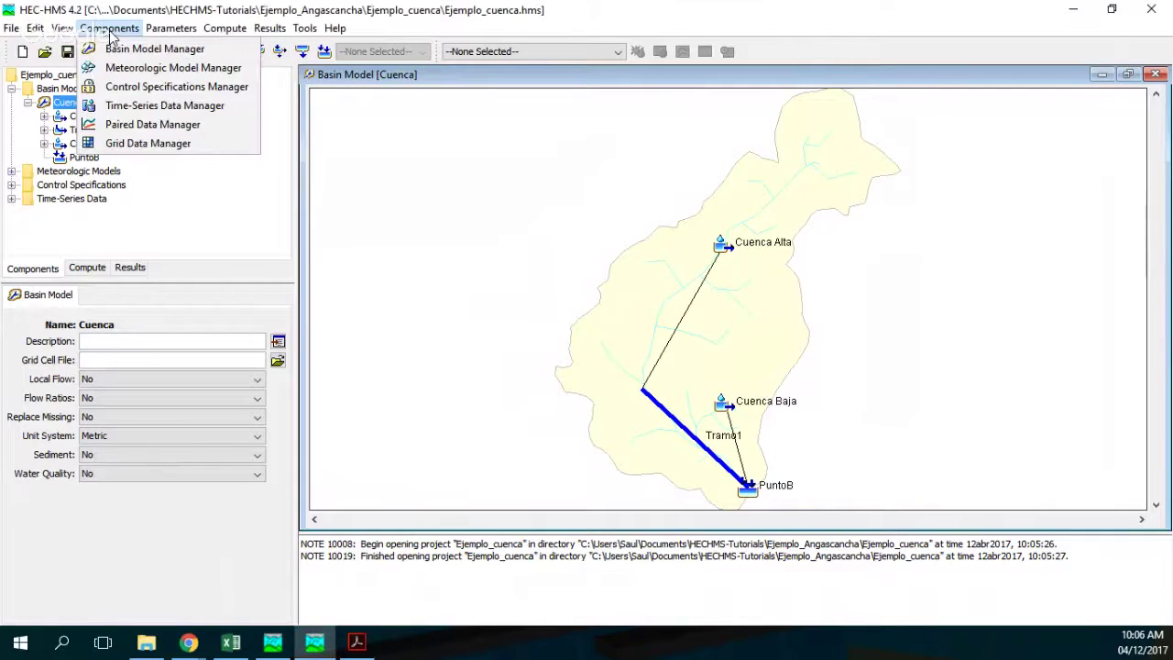
{"action": "left_click", "coordinate": [139, 109]}
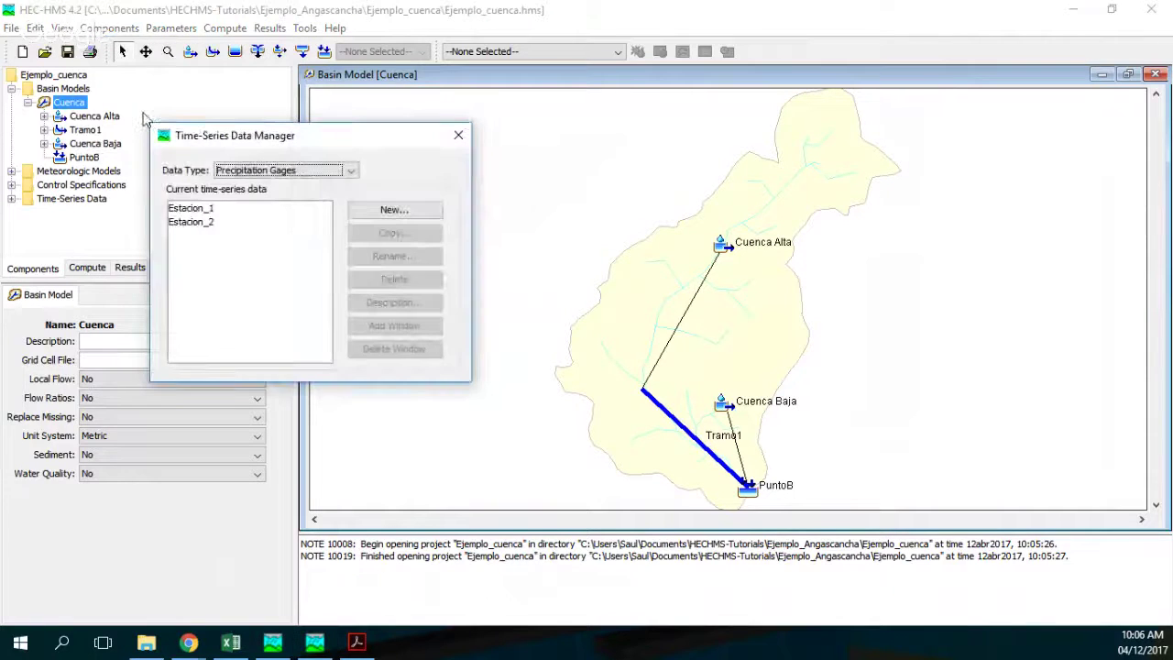
{"action": "left_click", "coordinate": [301, 174]}
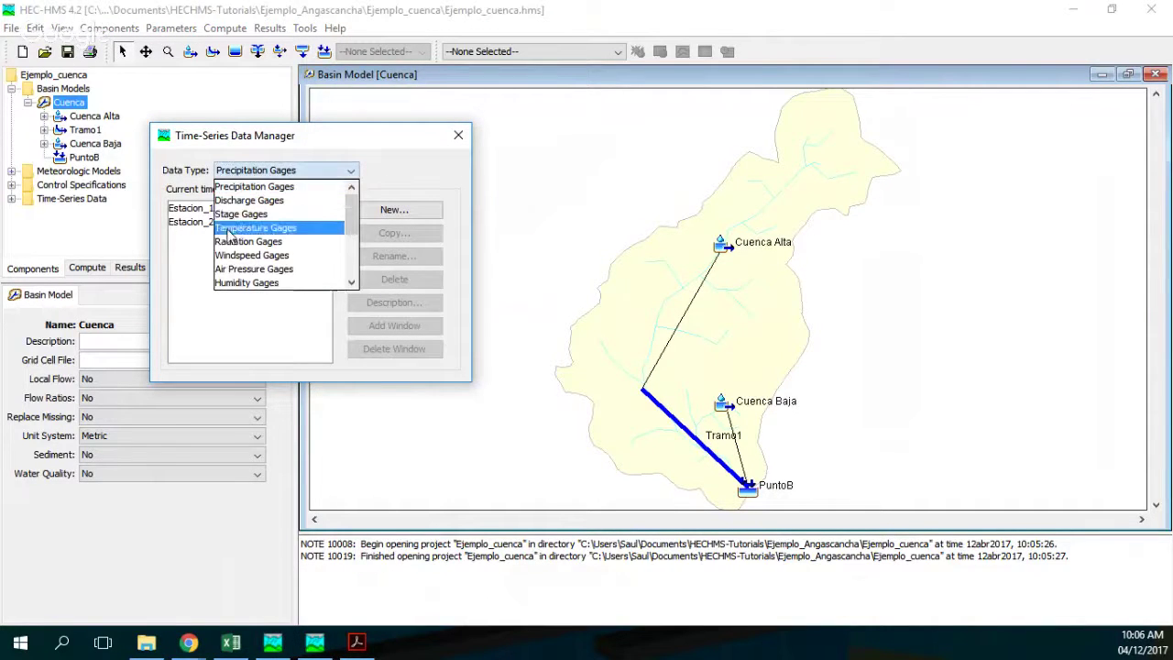
{"action": "left_click", "coordinate": [255, 203]}
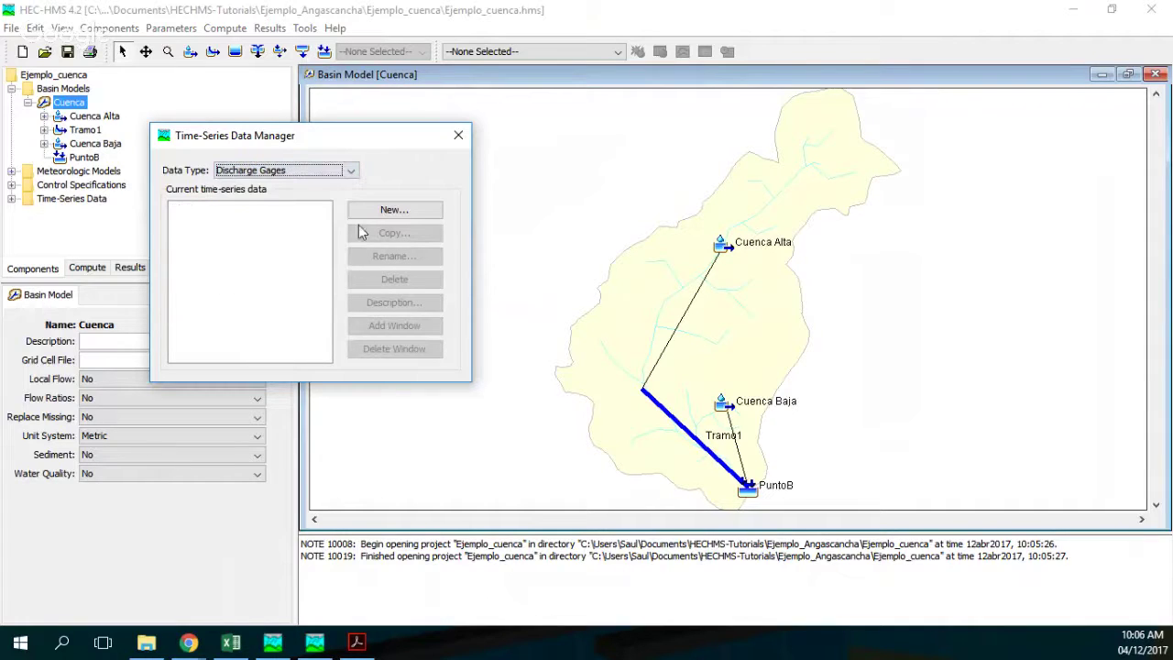
{"action": "left_click", "coordinate": [421, 224]}
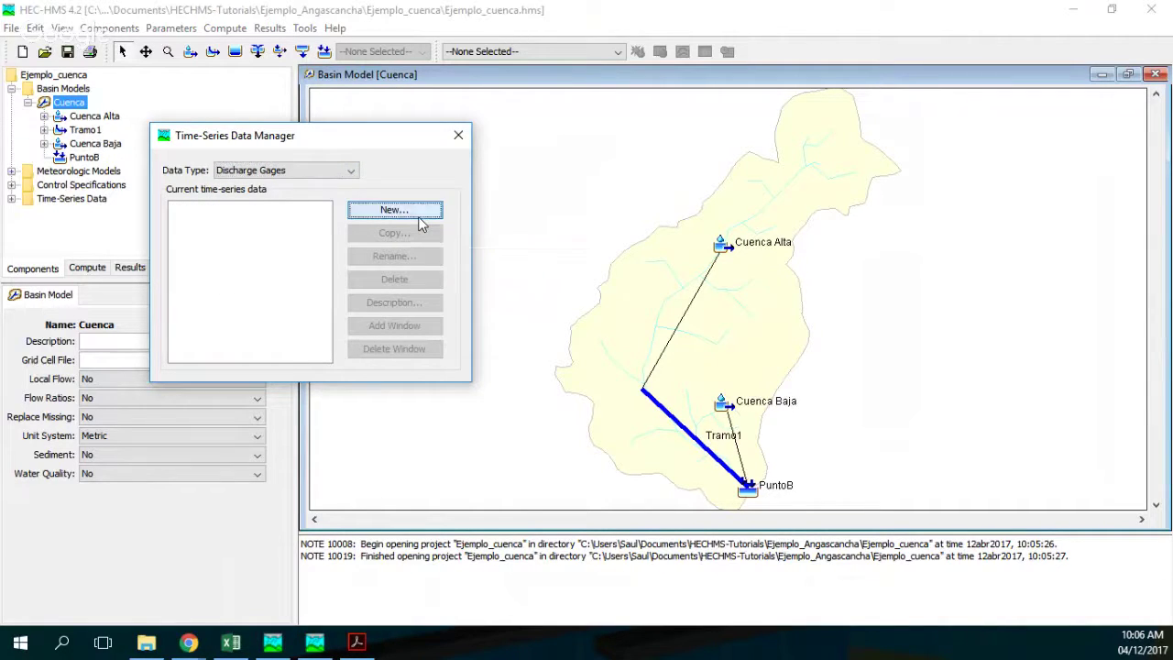
{"action": "type", "text": "Aforo1"}
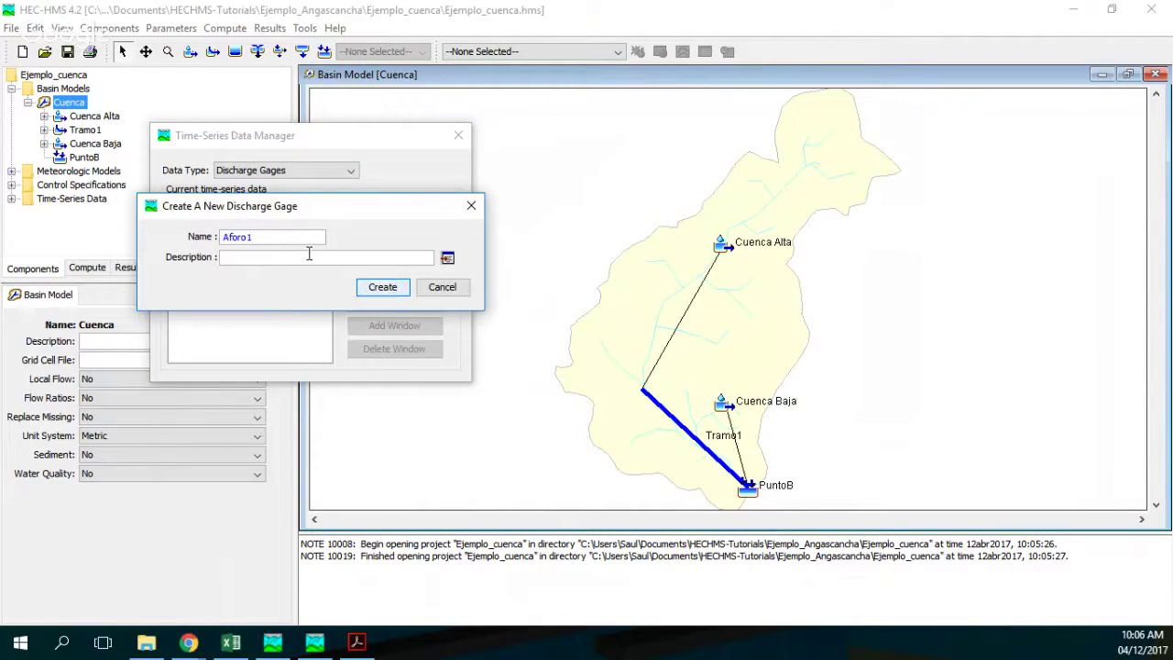
{"action": "left_click", "coordinate": [399, 290]}
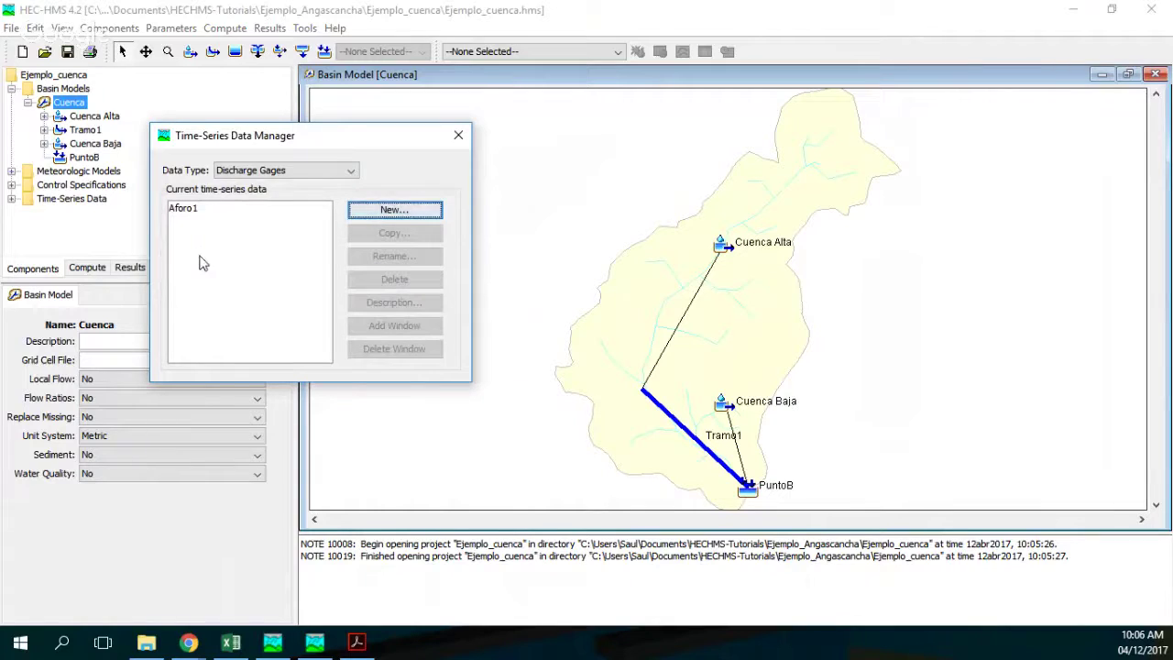
{"action": "left_click", "coordinate": [461, 138]}
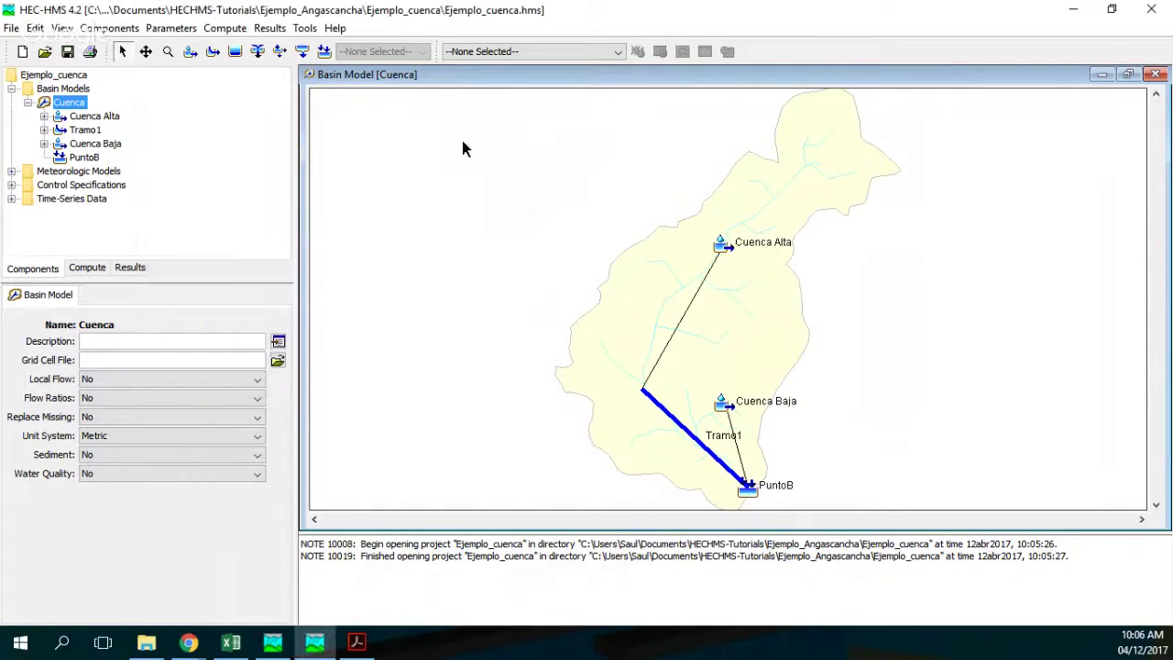
Select the Aforo1 discharge gage under Time-Series Data and set its time interval to 1 Hour
{"action": "left_click", "coordinate": [11, 88]}
{"action": "left_click", "coordinate": [11, 130]}
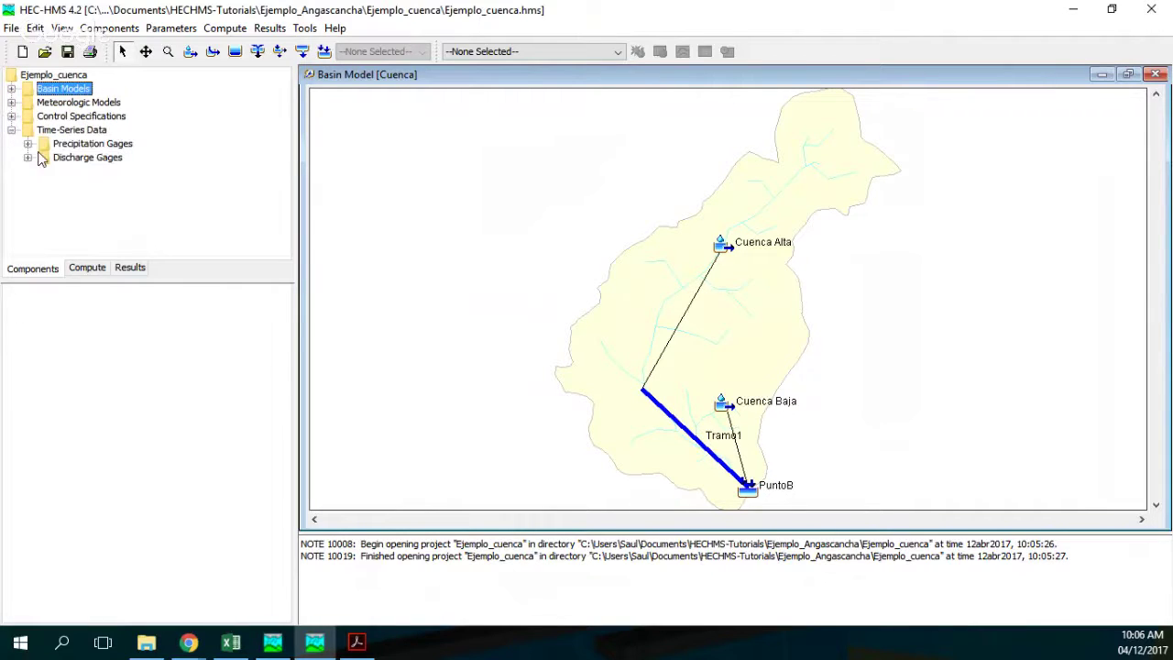
{"action": "left_click", "coordinate": [28, 157]}
{"action": "left_click", "coordinate": [84, 172]}
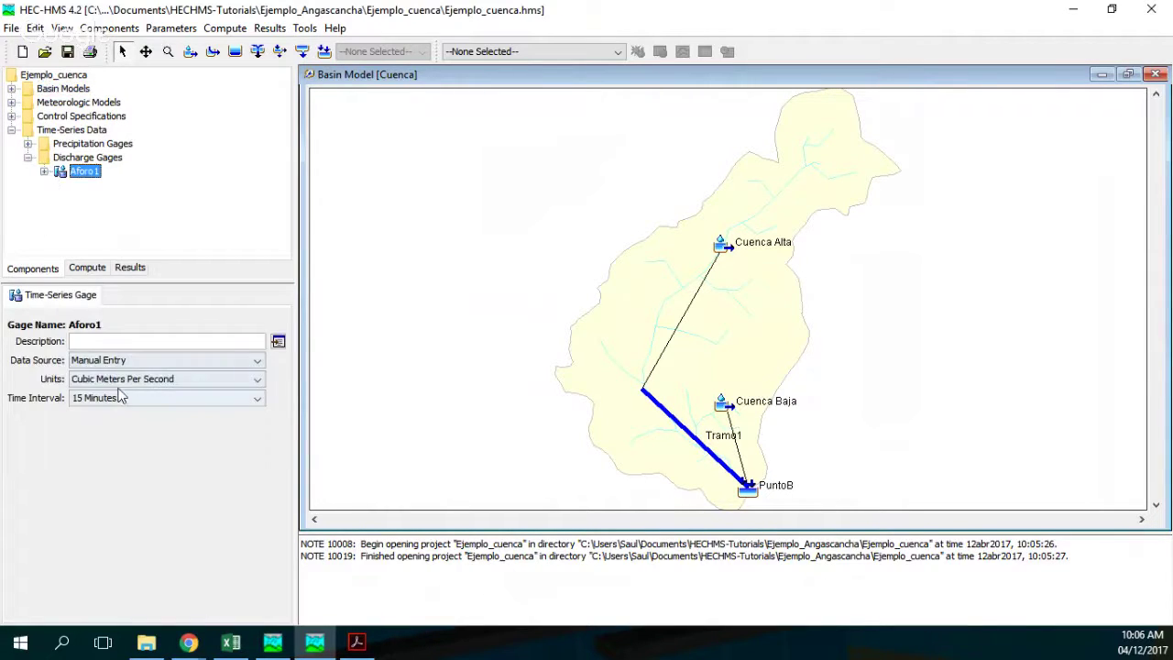
{"action": "left_click", "coordinate": [357, 641]}
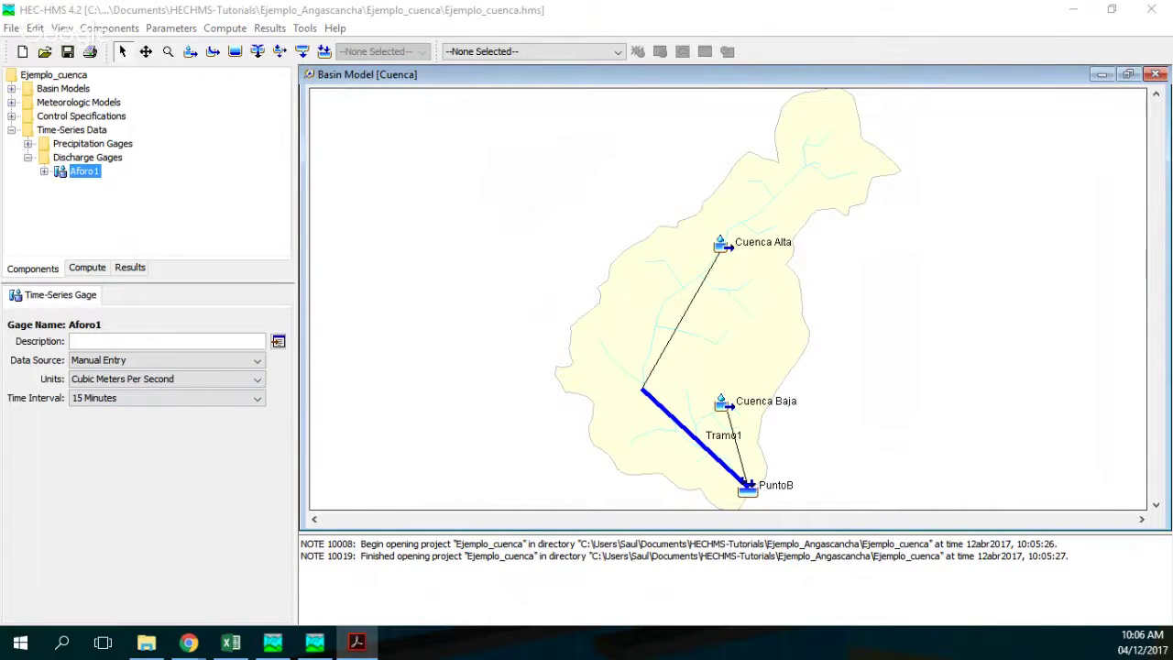
{"action": "left_click", "coordinate": [102, 398]}
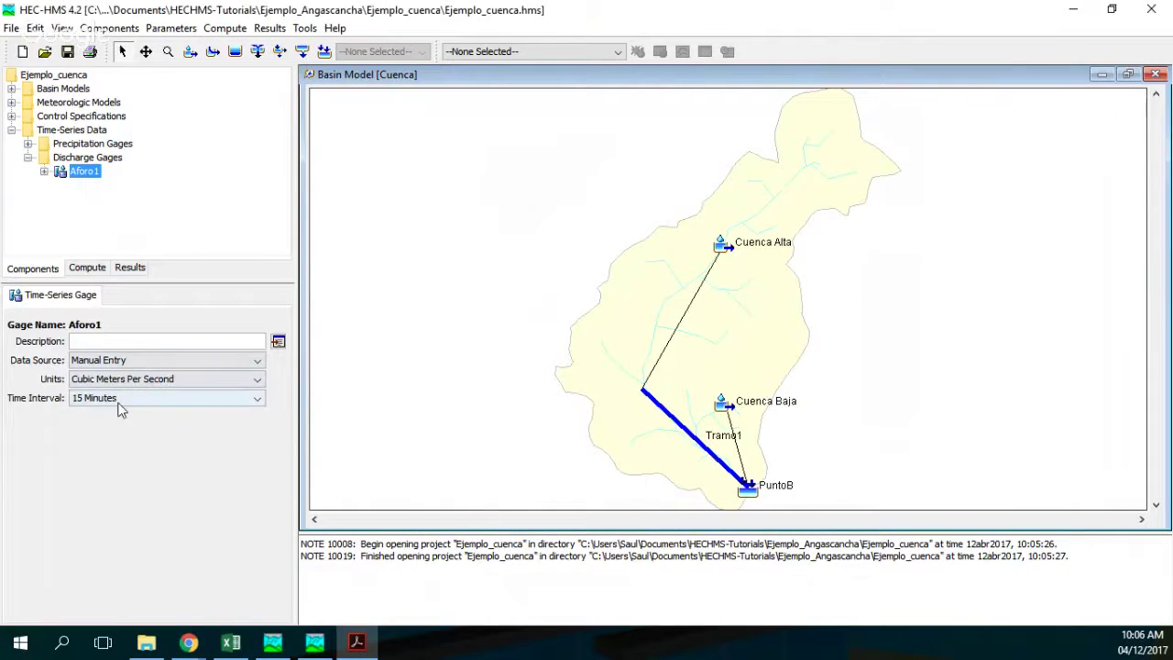
{"action": "left_click", "coordinate": [108, 455]}
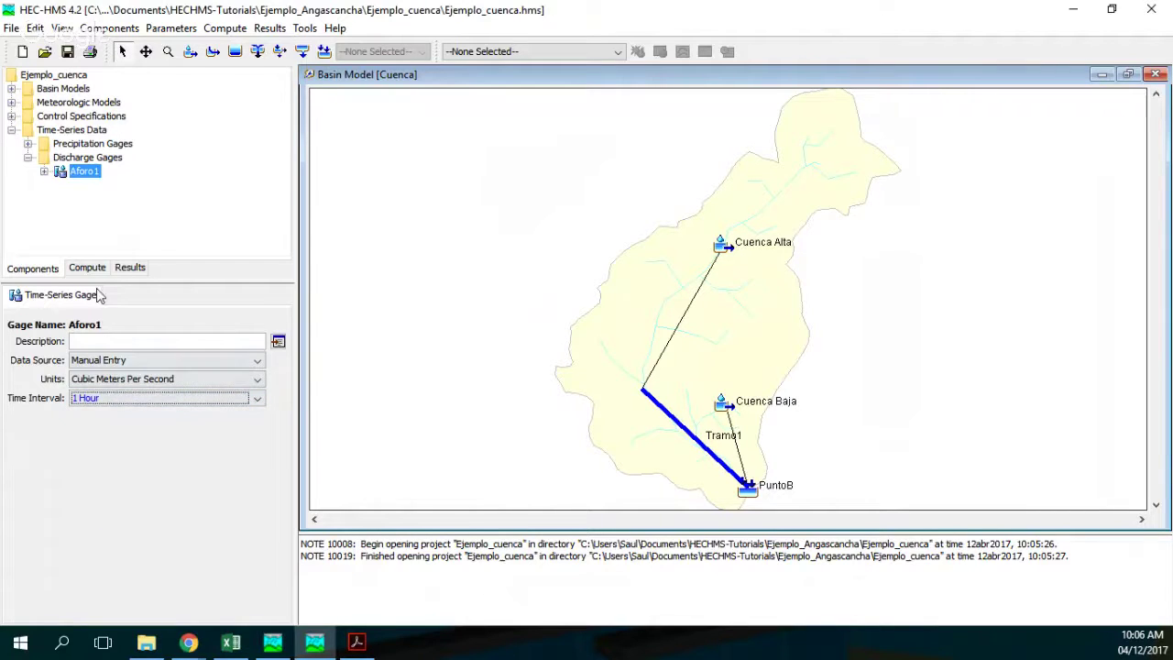
Set the Aforo1 time window to end on 01ene2000 at 20:00
{"action": "left_click", "coordinate": [44, 172]}
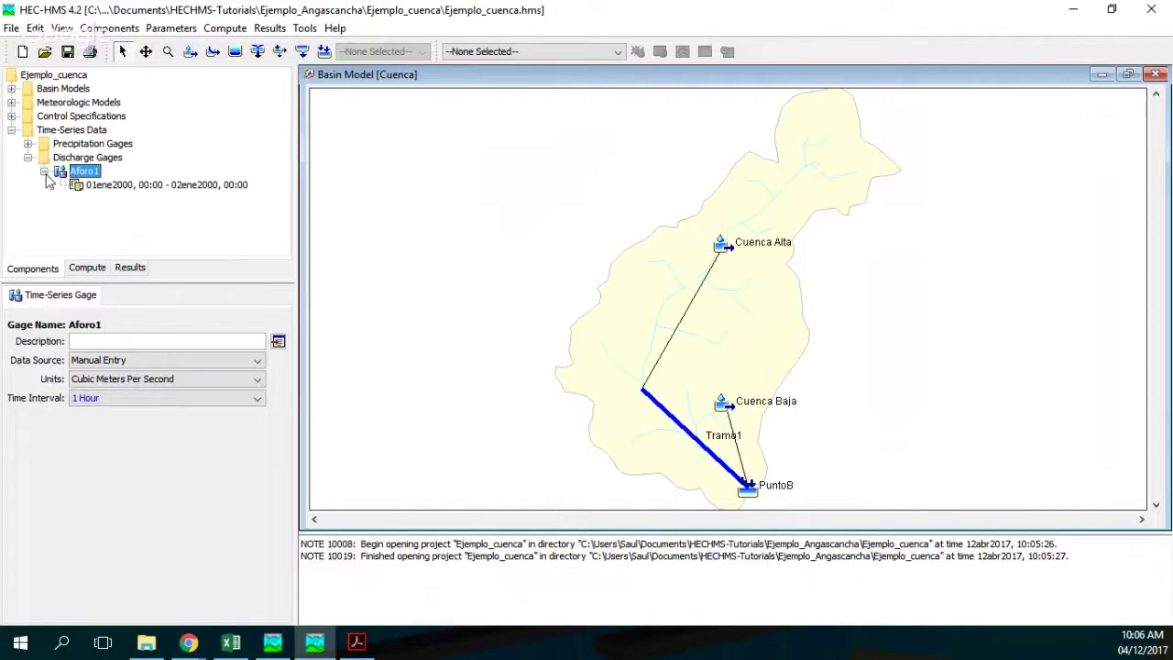
{"action": "left_click", "coordinate": [137, 185]}
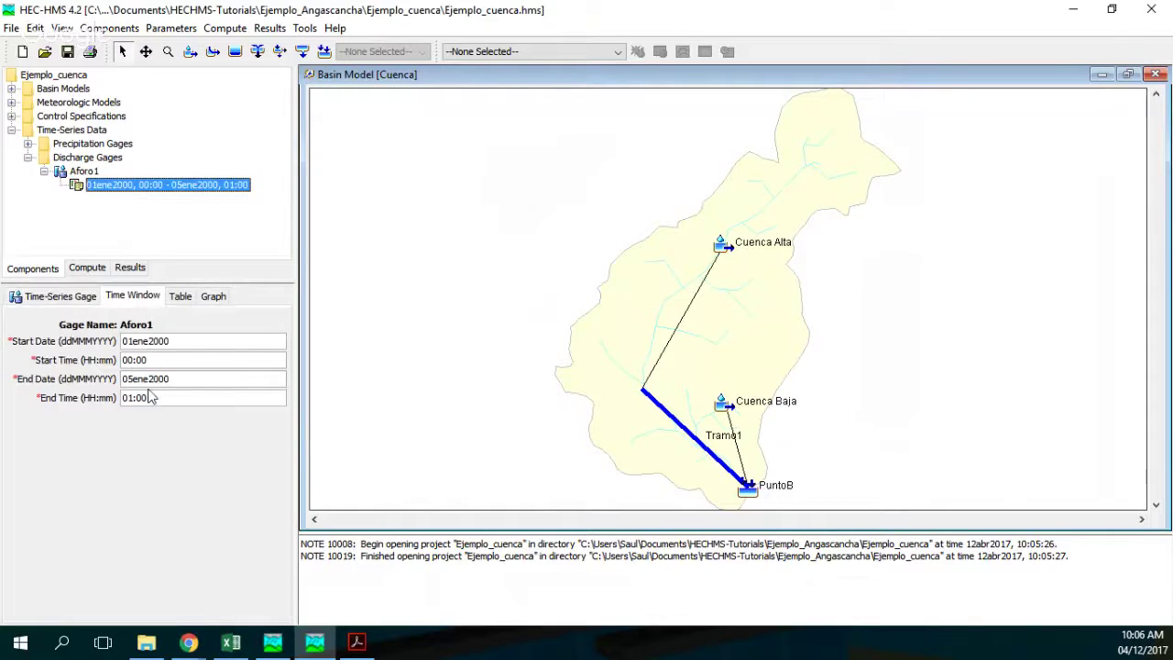
{"action": "left_click", "coordinate": [177, 342]}
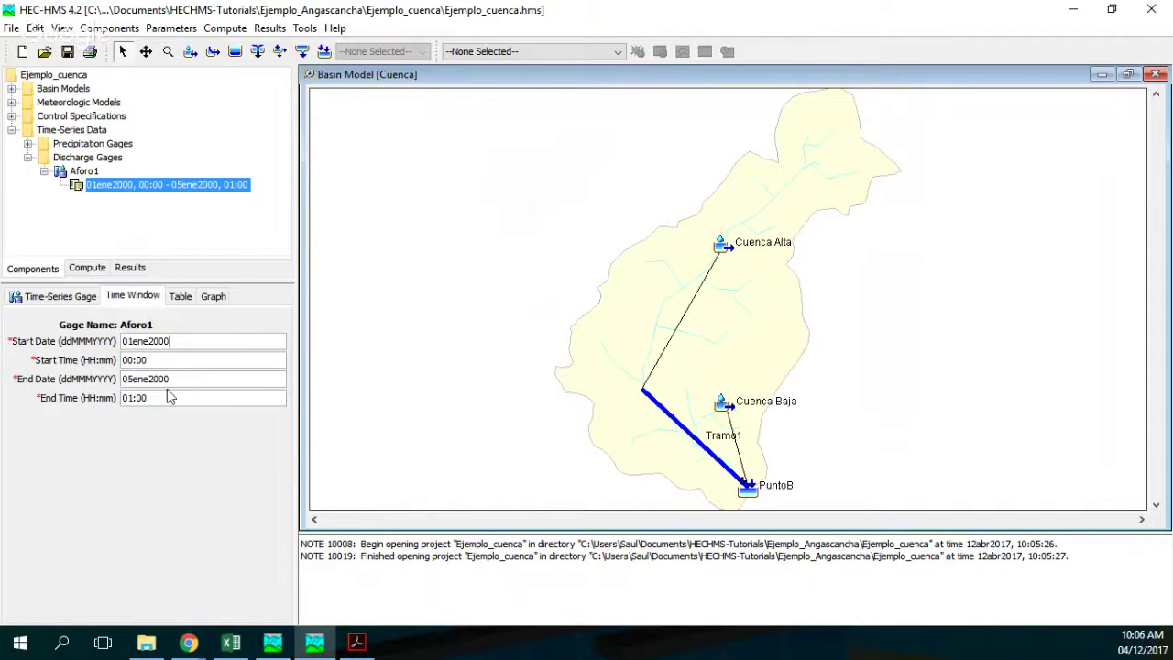
{"action": "left_click", "coordinate": [129, 380]}
{"action": "key", "text": "BackSpace"}
{"action": "type", "text": "1"}
{"action": "double_click", "coordinate": [129, 397]}
{"action": "type", "text": "20"}
Switch to File Explorer, open the Datos_Aforo workbook in Excel and enlarge its window to show the flow data
{"action": "key", "text": "alt+Tab"}
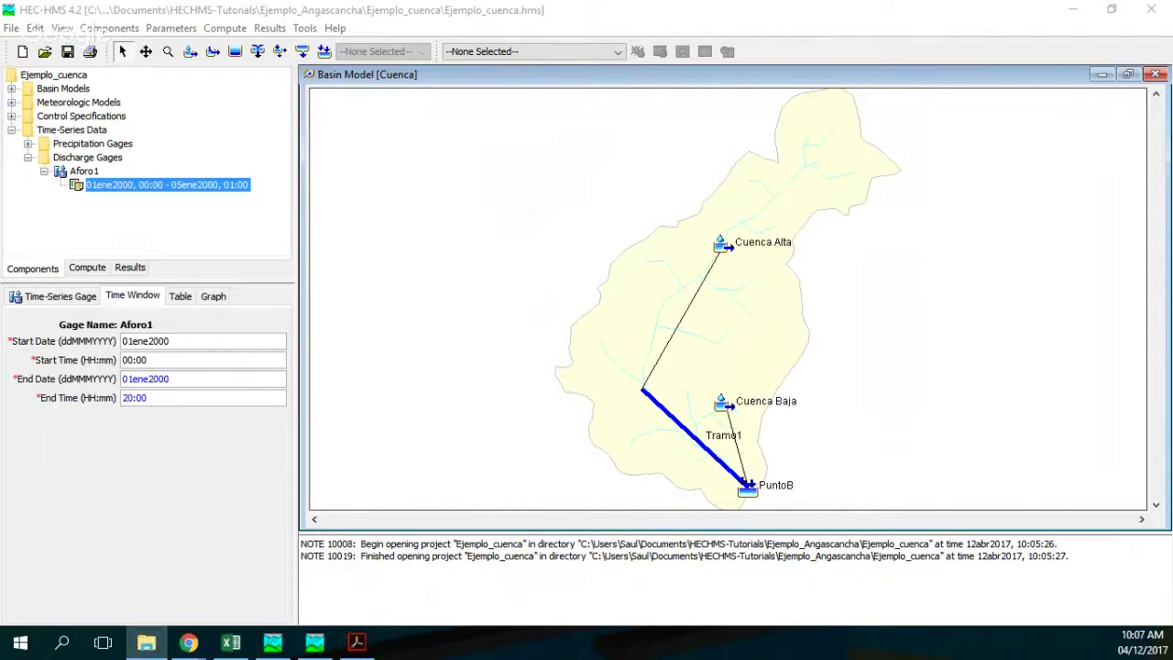
{"action": "left_click", "coordinate": [145, 641]}
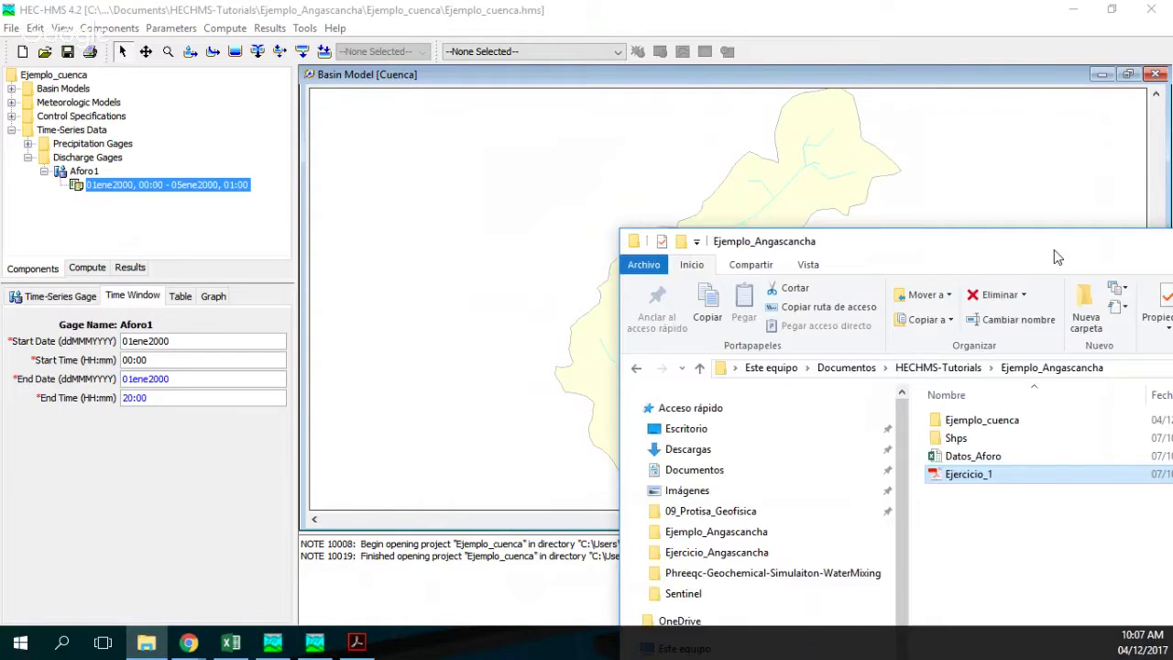
{"action": "left_click_drag", "start_coordinate": [1054, 256], "coordinate": [744, 114]}
{"action": "double_click", "coordinate": [662, 314]}
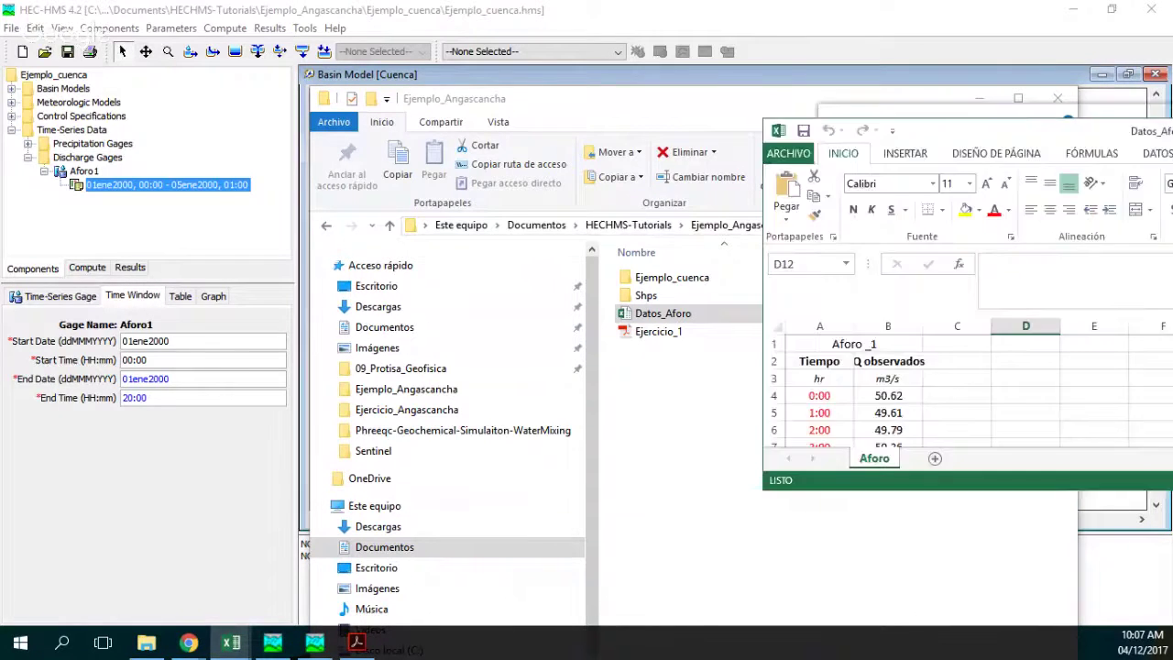
{"action": "scroll", "coordinate": [336, 426], "scroll_direction": "down", "scroll_amount": 2}
{"action": "scroll", "coordinate": [335, 426], "scroll_direction": "up", "scroll_amount": 2}
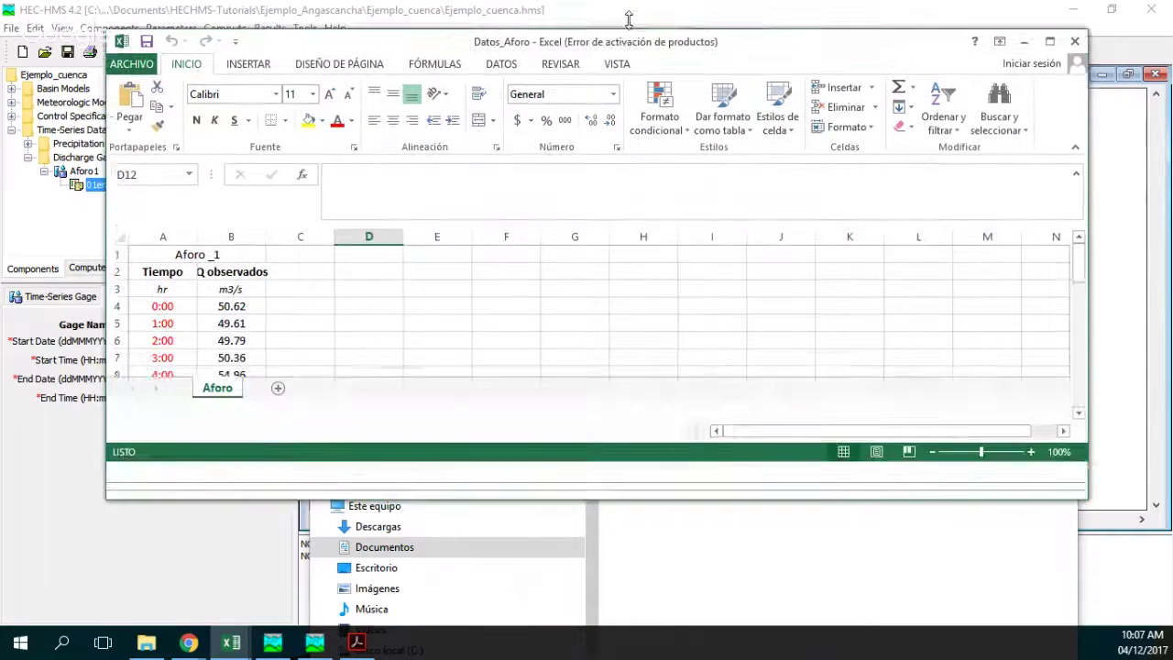
{"action": "left_click_drag", "start_coordinate": [628, 140], "coordinate": [631, 5]}
Copy the observed flow values in B4:B24, minimize Excel and close File Explorer to return to HEC-HMS
{"action": "mouse_move", "coordinate": [231, 278]}
{"action": "left_mouse_down"}
{"action": "mouse_move", "coordinate": [233, 652]}
{"action": "mouse_move", "coordinate": [270, 256]}
{"action": "mouse_move", "coordinate": [223, 186]}
{"action": "mouse_move", "coordinate": [229, 261]}
{"action": "left_mouse_up"}
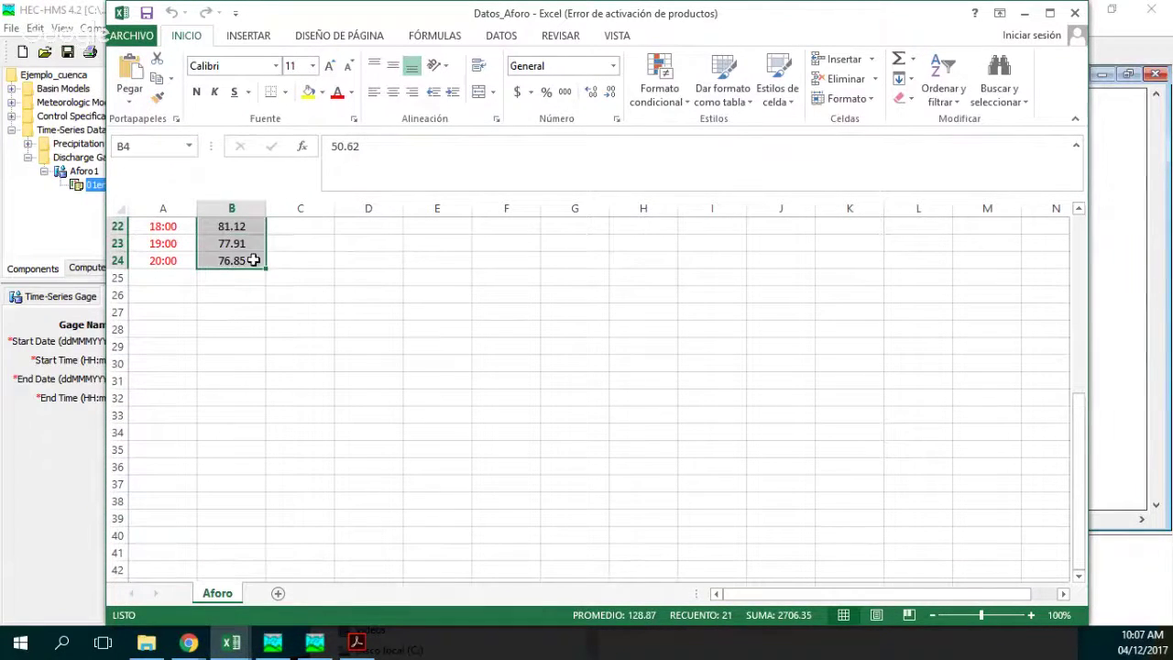
{"action": "key", "text": "ctrl+c"}
{"action": "scroll", "coordinate": [385, 275], "scroll_direction": "up", "scroll_amount": 7}
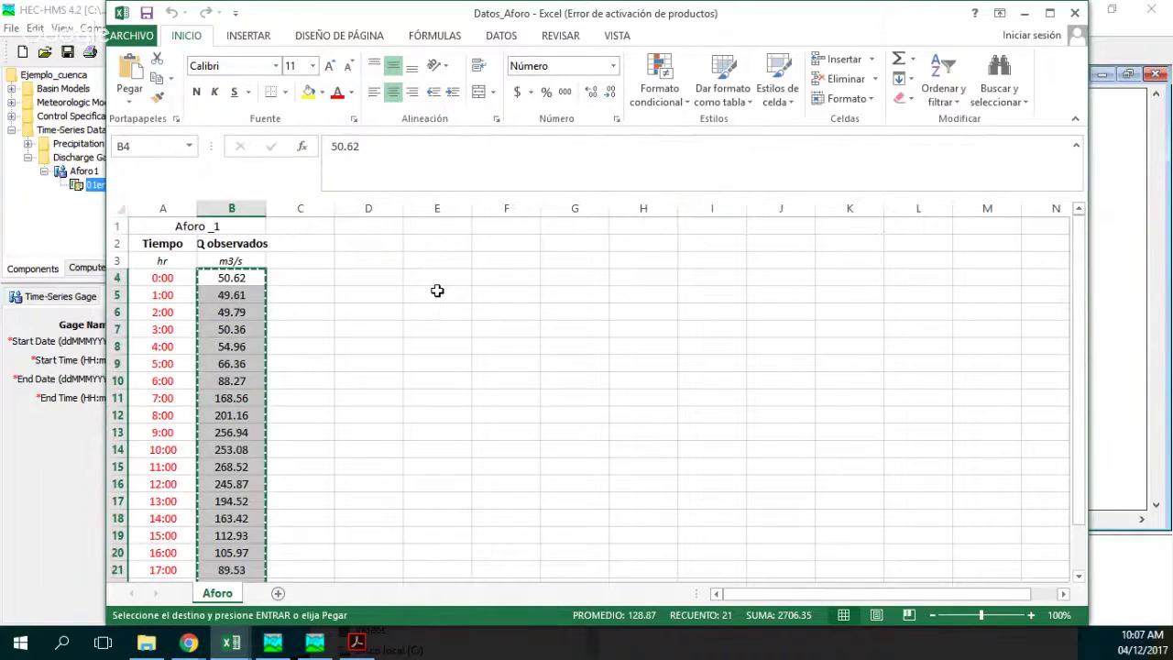
{"action": "left_click", "coordinate": [1024, 13]}
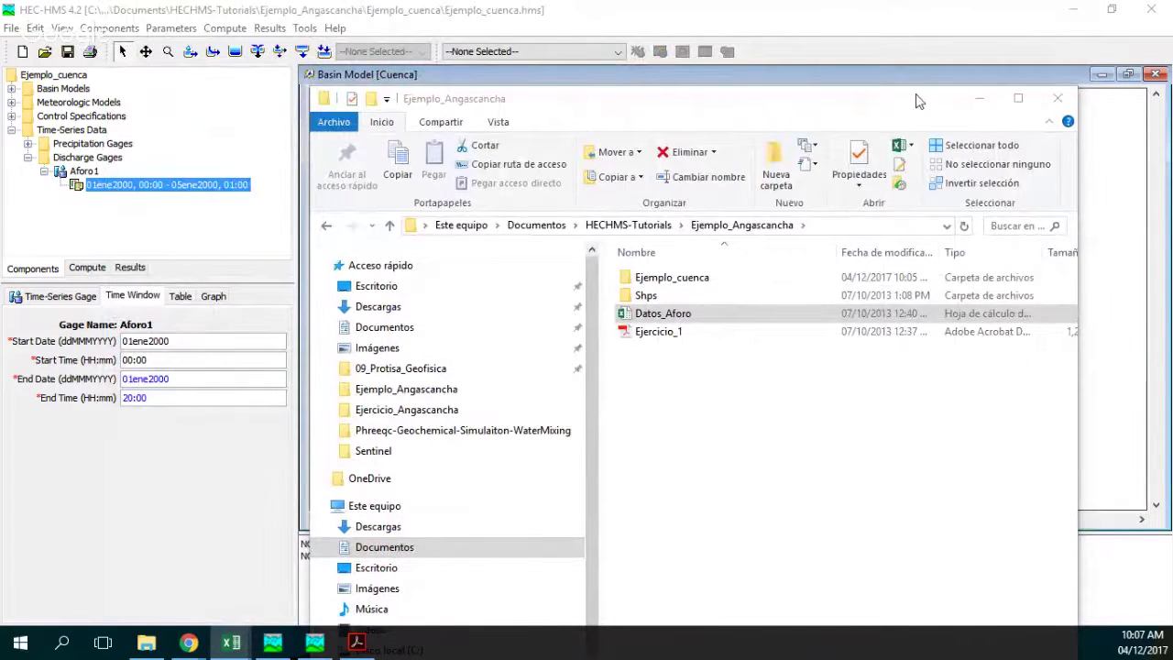
{"action": "left_click", "coordinate": [1057, 99]}
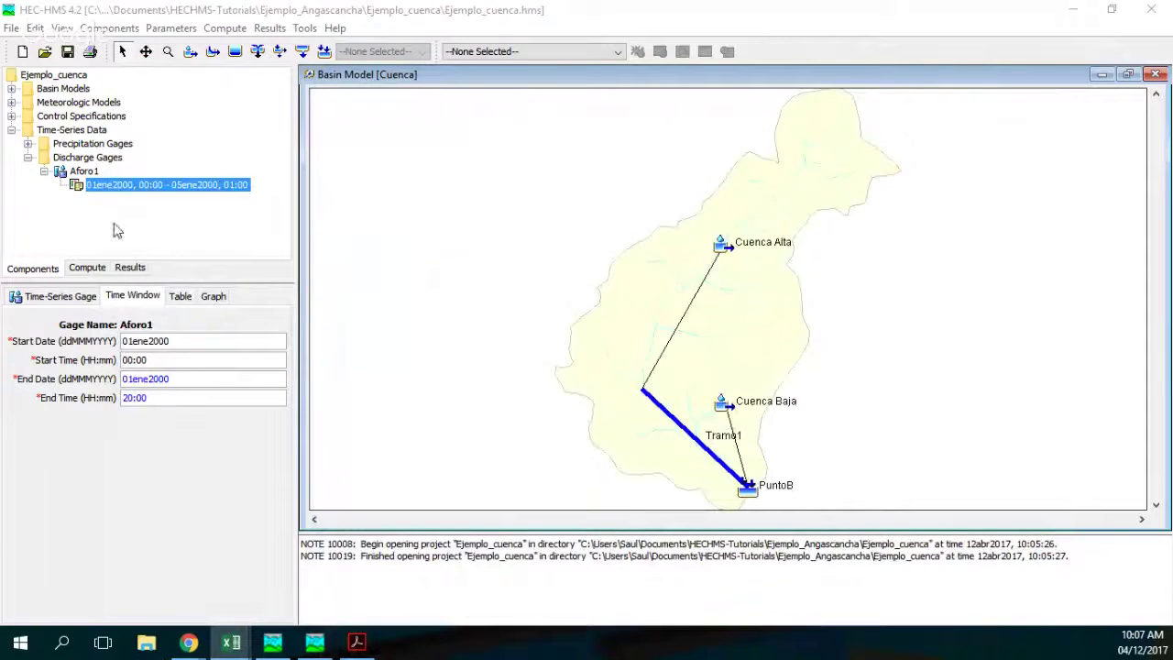
Paste the copied flows into the Aforo1 discharge table starting at 01ene2000, 01:00, and display the gage's graph
{"action": "left_click", "coordinate": [180, 296]}
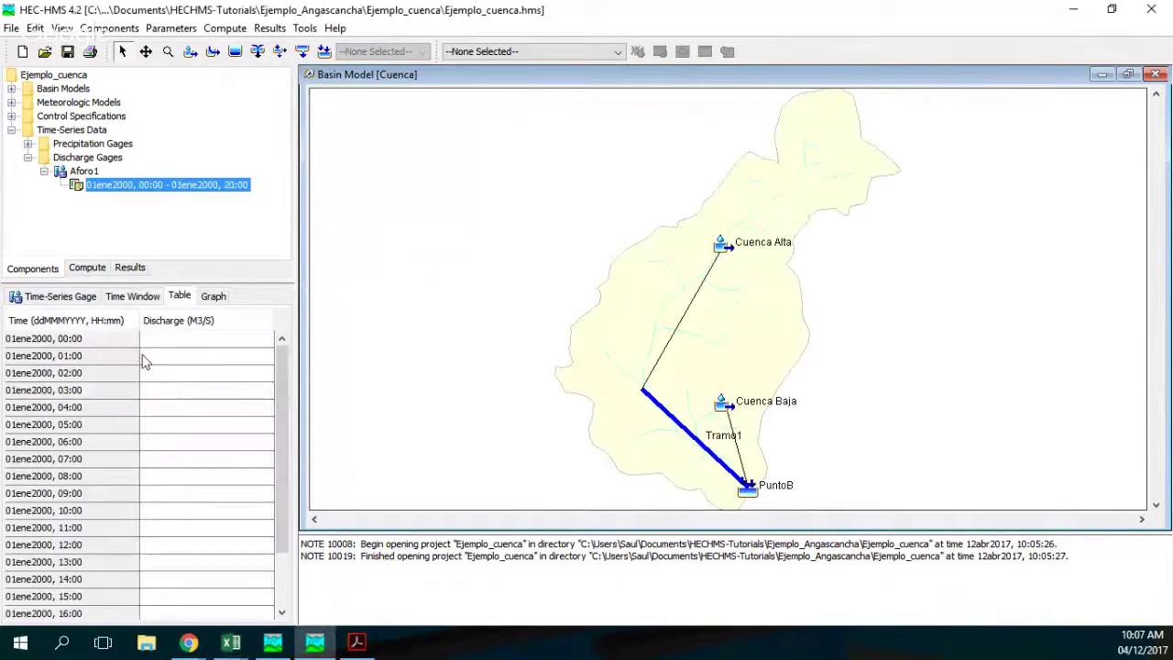
{"action": "left_click", "coordinate": [203, 358]}
{"action": "key", "text": "ctrl+v"}
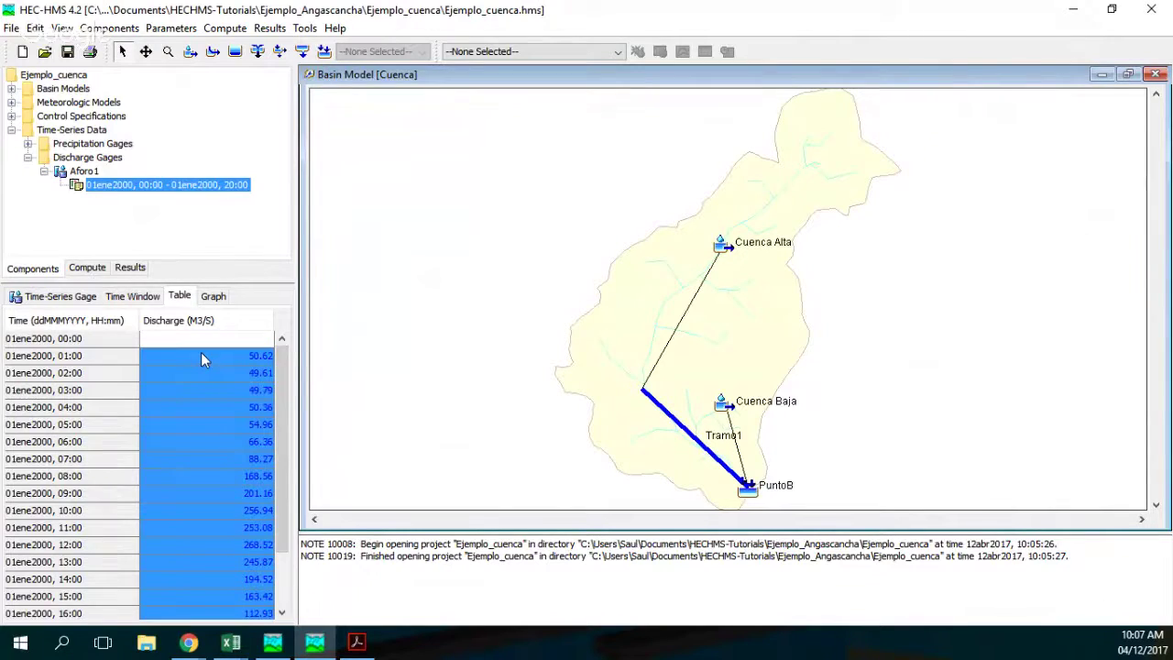
{"action": "left_click", "coordinate": [212, 296]}
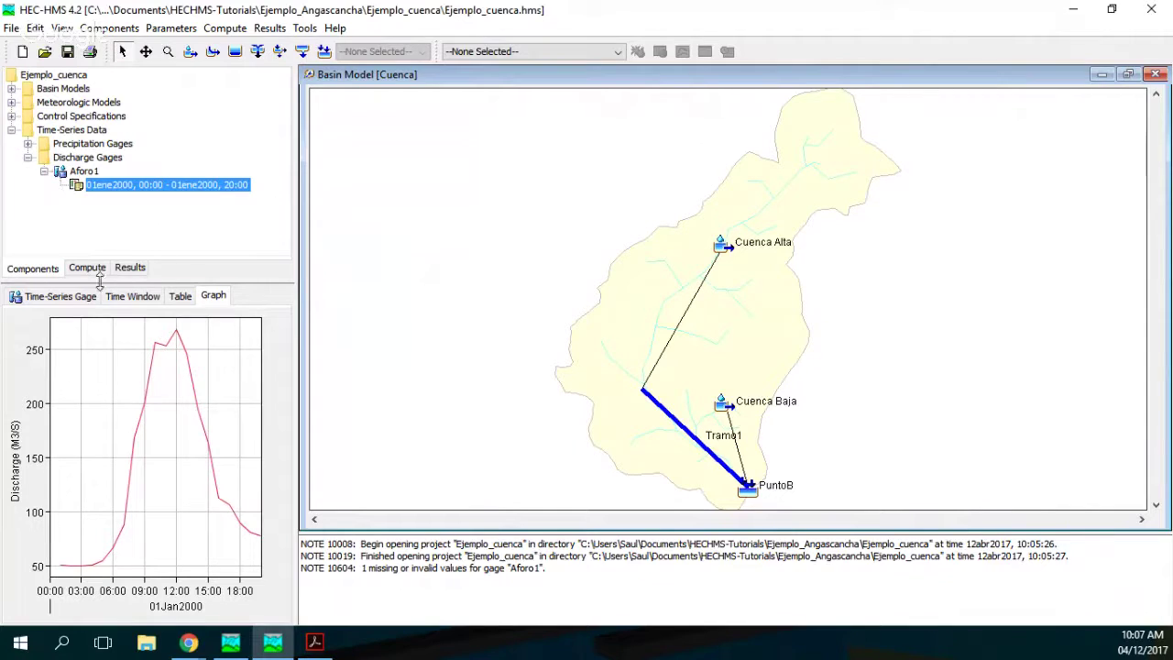
Assign Aforo1 as the observed flow of the PuntoB sink in the Cuenca basin model and save the project
{"action": "left_click", "coordinate": [11, 129]}
{"action": "left_click", "coordinate": [11, 89]}
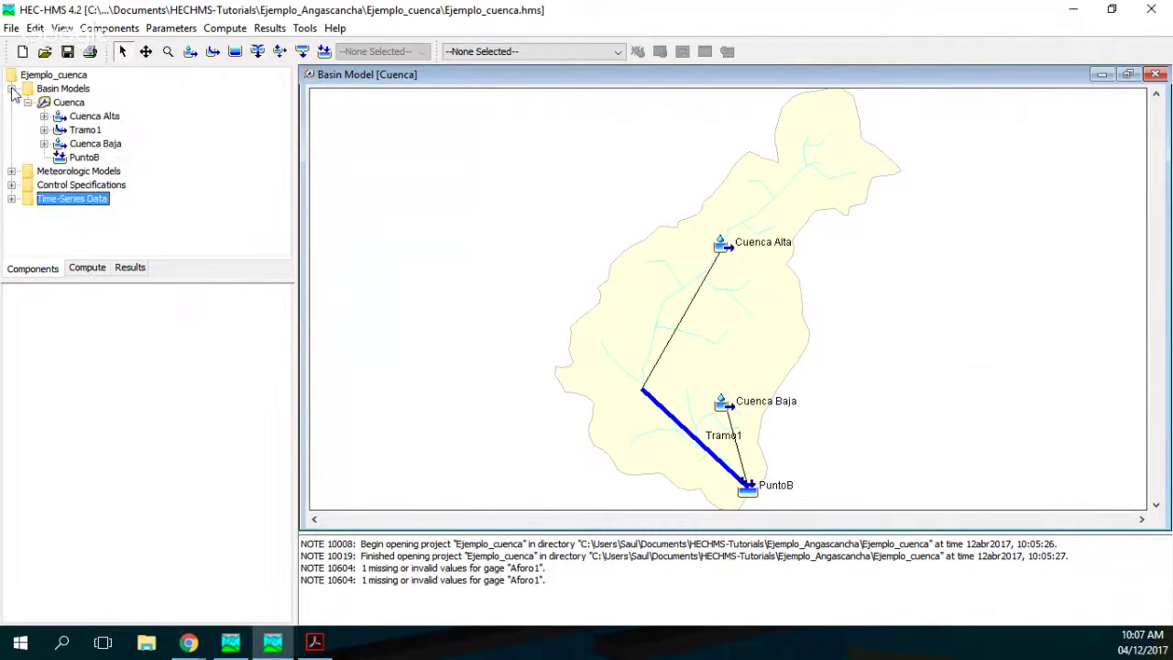
{"action": "left_click", "coordinate": [73, 157]}
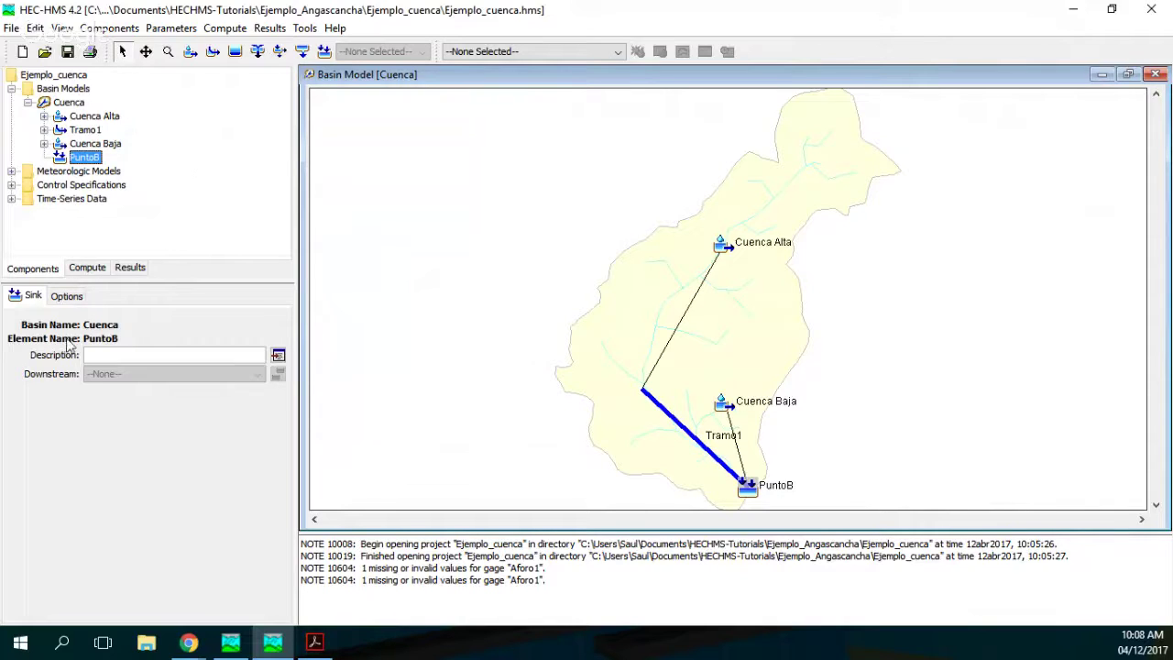
{"action": "left_click", "coordinate": [66, 299]}
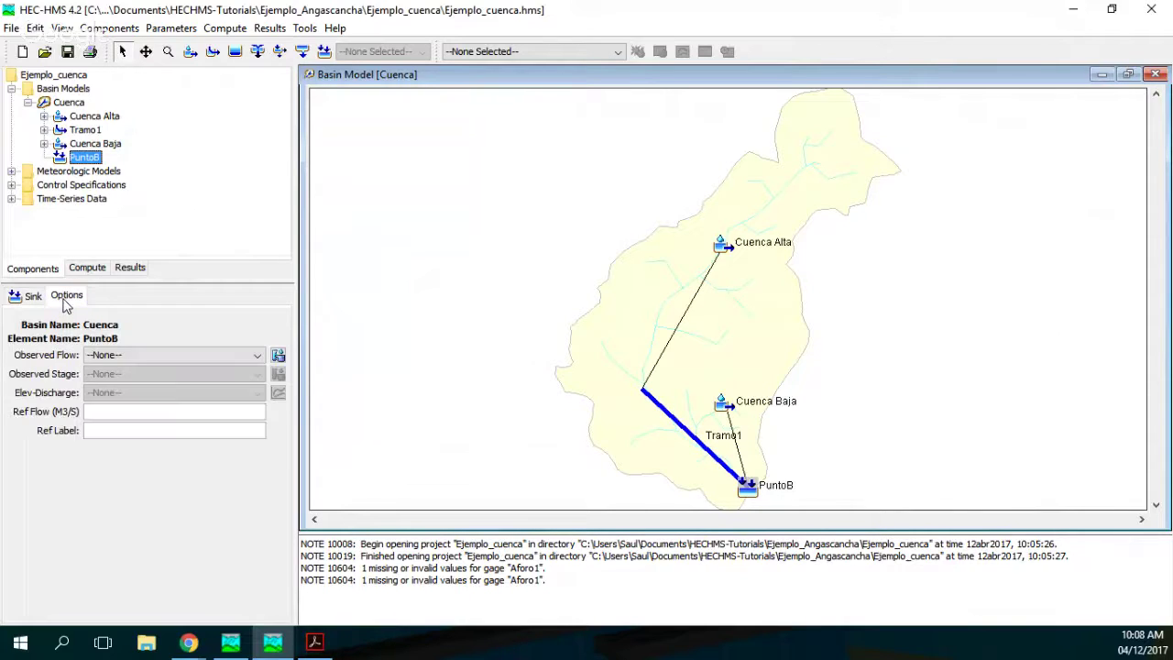
{"action": "left_click", "coordinate": [151, 355]}
{"action": "left_click", "coordinate": [137, 385]}
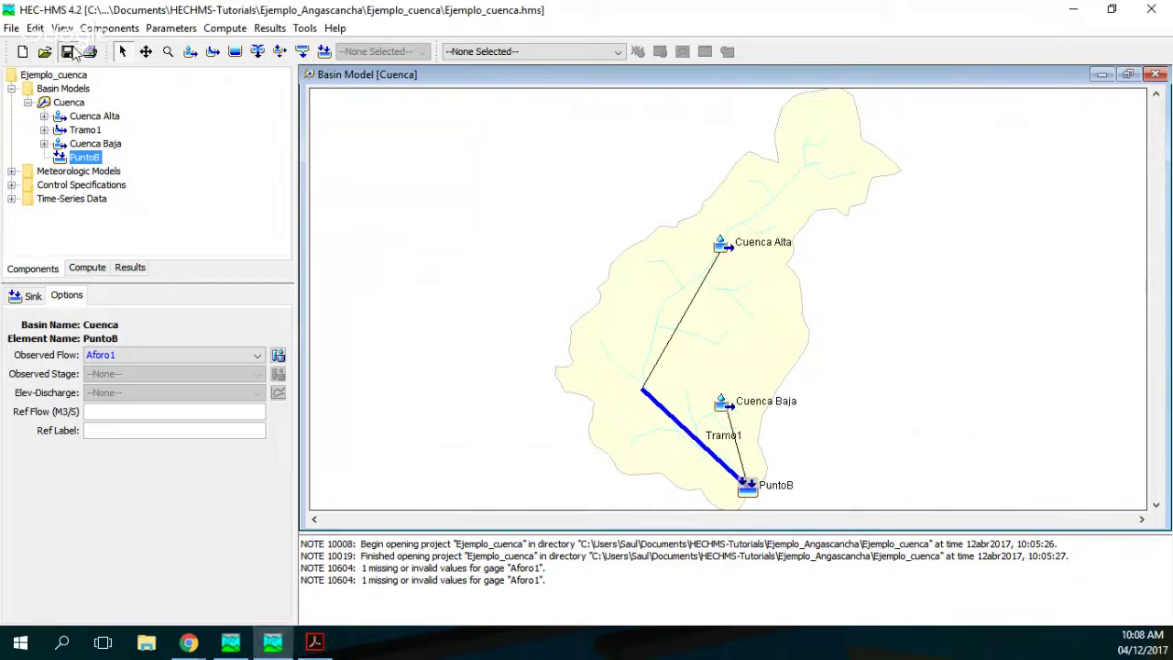
{"action": "left_click", "coordinate": [70, 55]}
Compute the simulation Run 1 and close the progress window
{"action": "left_click", "coordinate": [87, 267]}
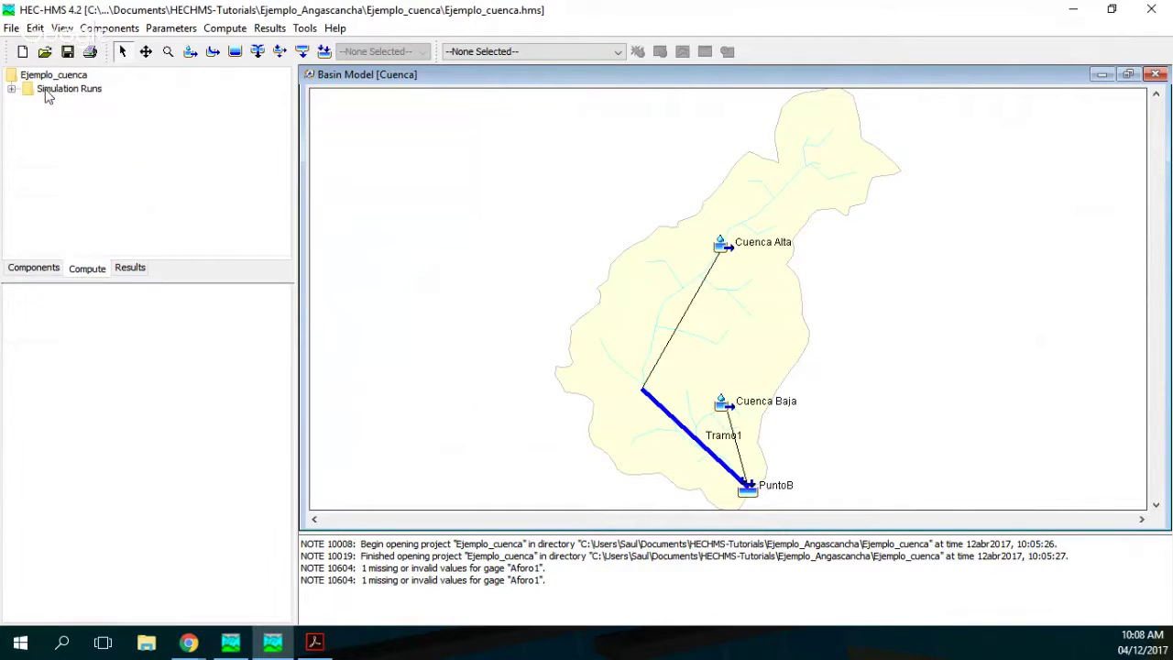
{"action": "left_click", "coordinate": [12, 89]}
{"action": "right_click", "coordinate": [55, 99]}
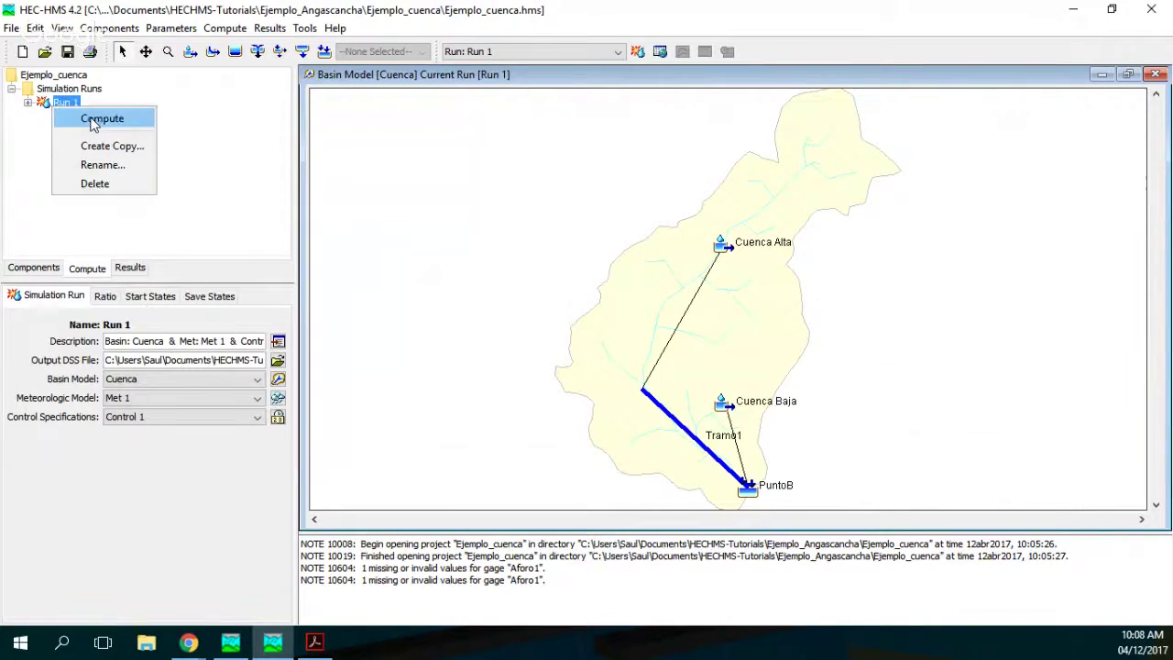
{"action": "left_click", "coordinate": [90, 116]}
{"action": "left_click", "coordinate": [588, 353]}
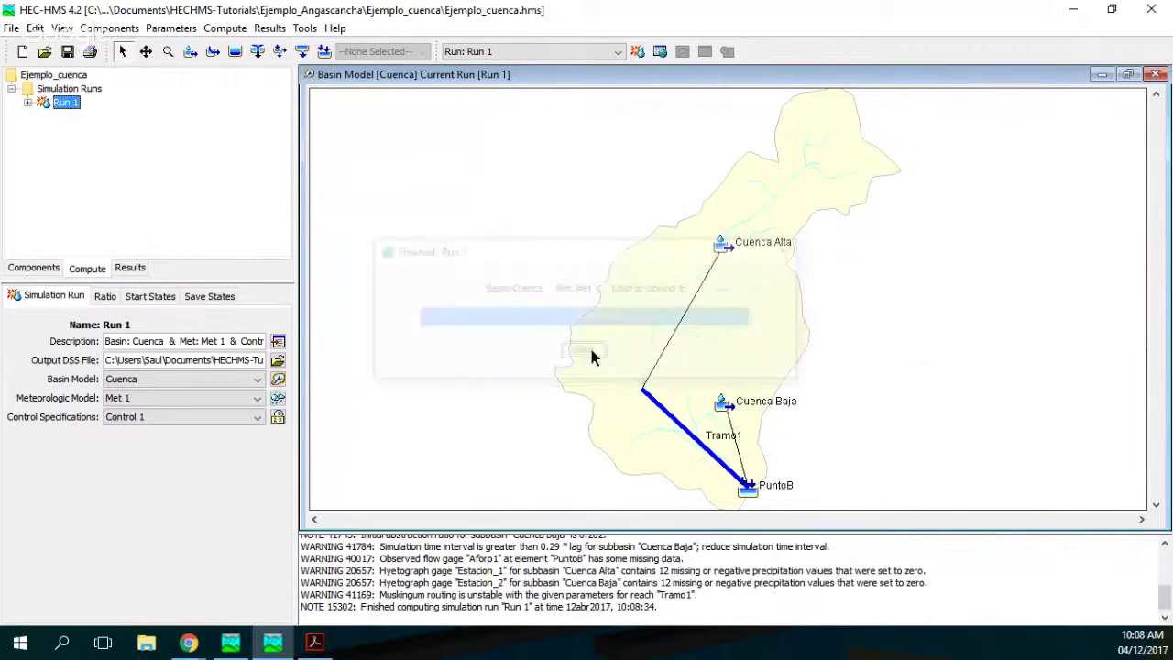
Display the results graph of the PuntoB sink for Run 1
{"action": "left_click", "coordinate": [133, 271]}
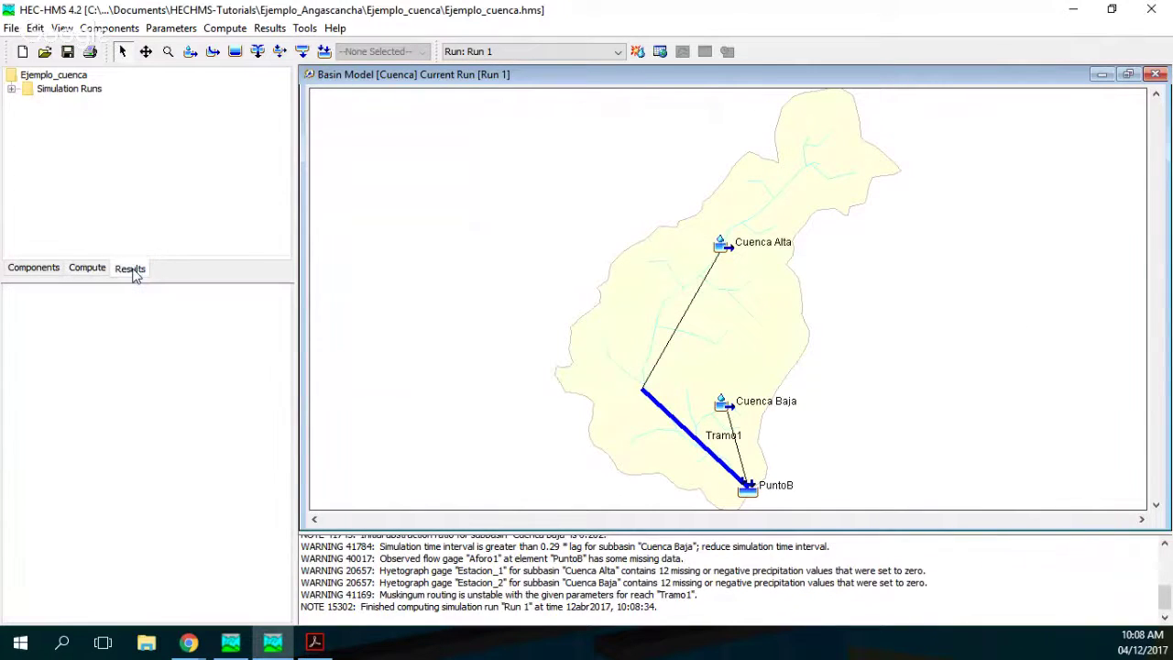
{"action": "left_click", "coordinate": [13, 91]}
{"action": "double_click", "coordinate": [44, 104]}
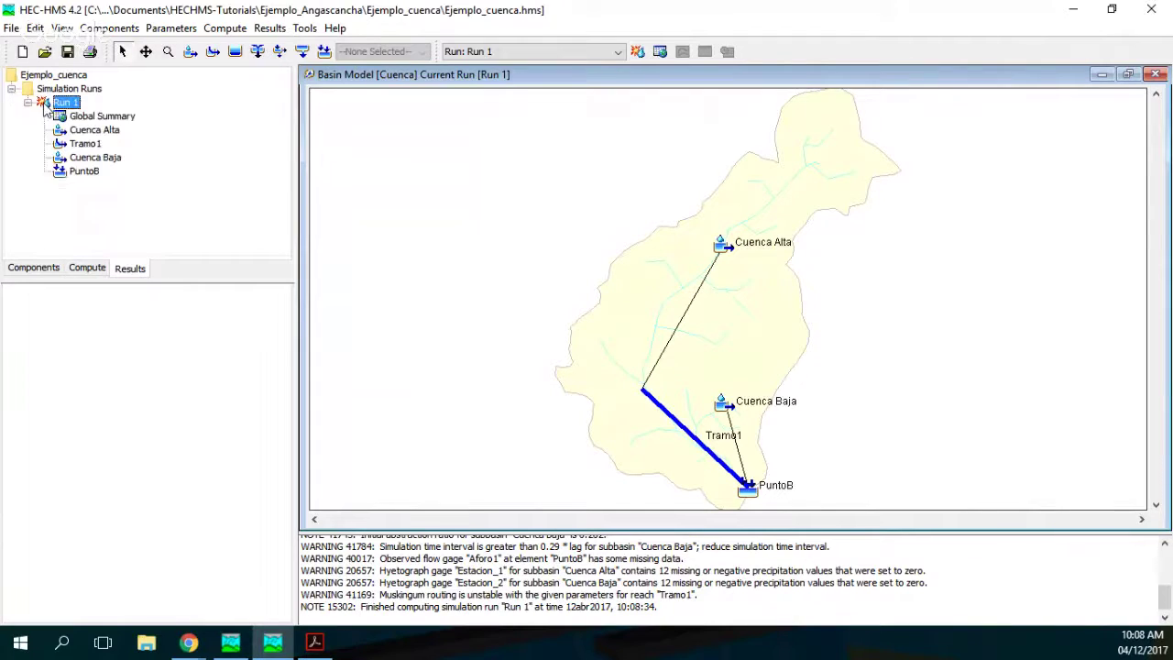
{"action": "double_click", "coordinate": [77, 171]}
{"action": "left_click", "coordinate": [92, 186]}
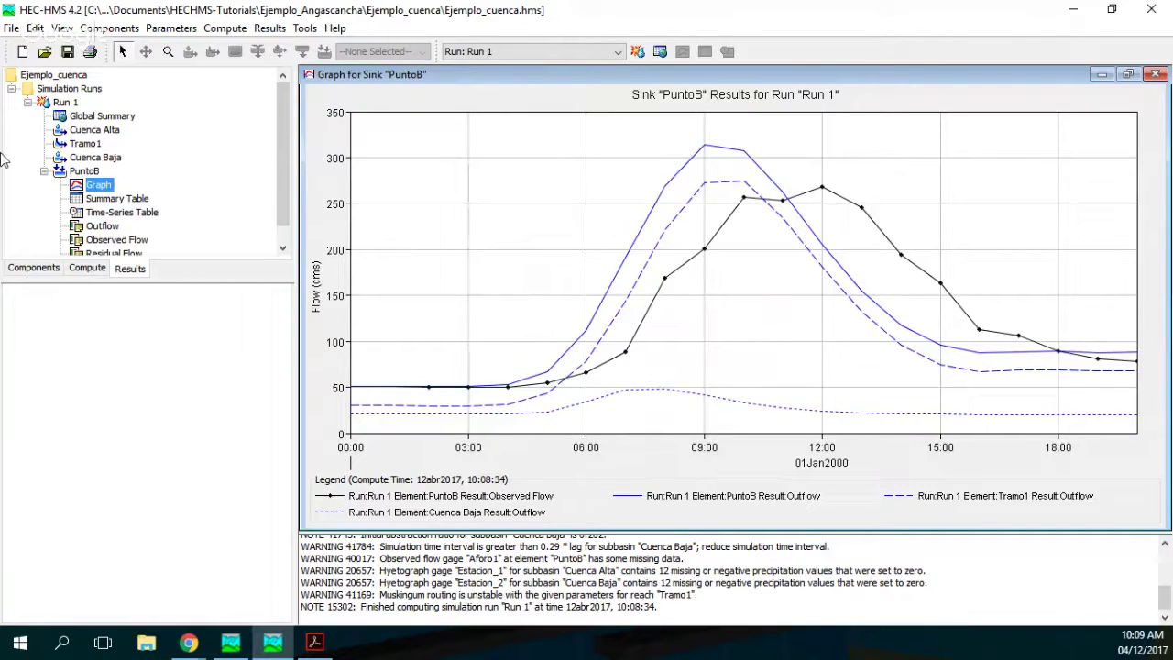
Create optimization trial Trial 1 with basin model Cuenca, element PuntoB and meteorologic model Met 1, and open its settings
{"action": "left_click", "coordinate": [128, 31]}
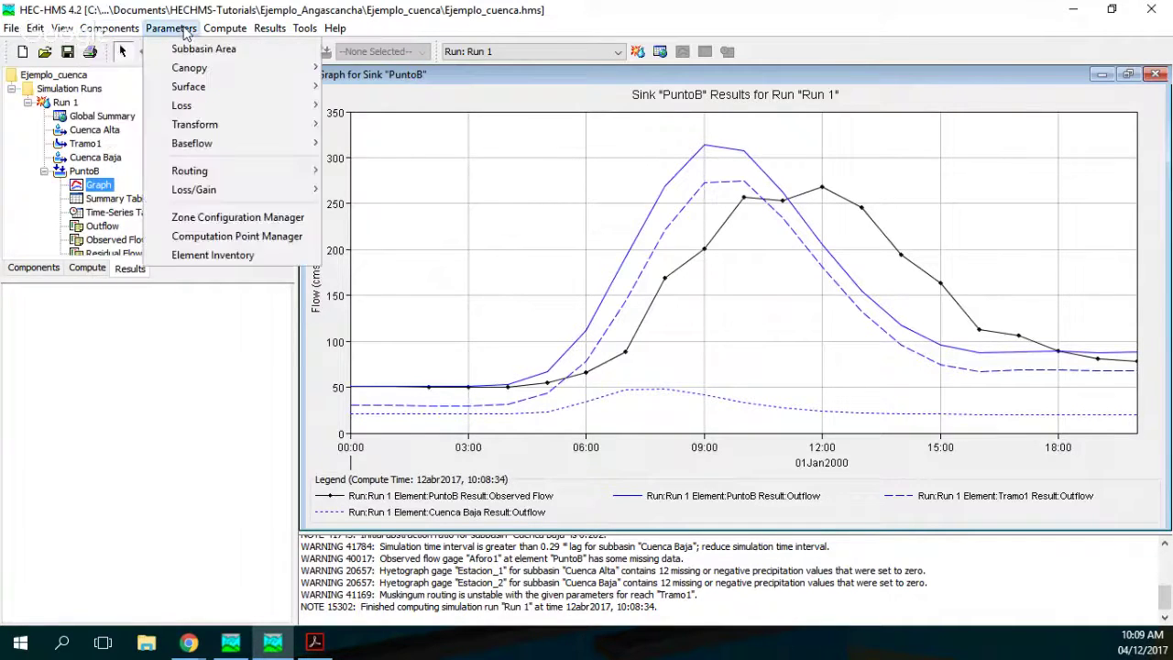
{"action": "mouse_move", "coordinate": [225, 28]}
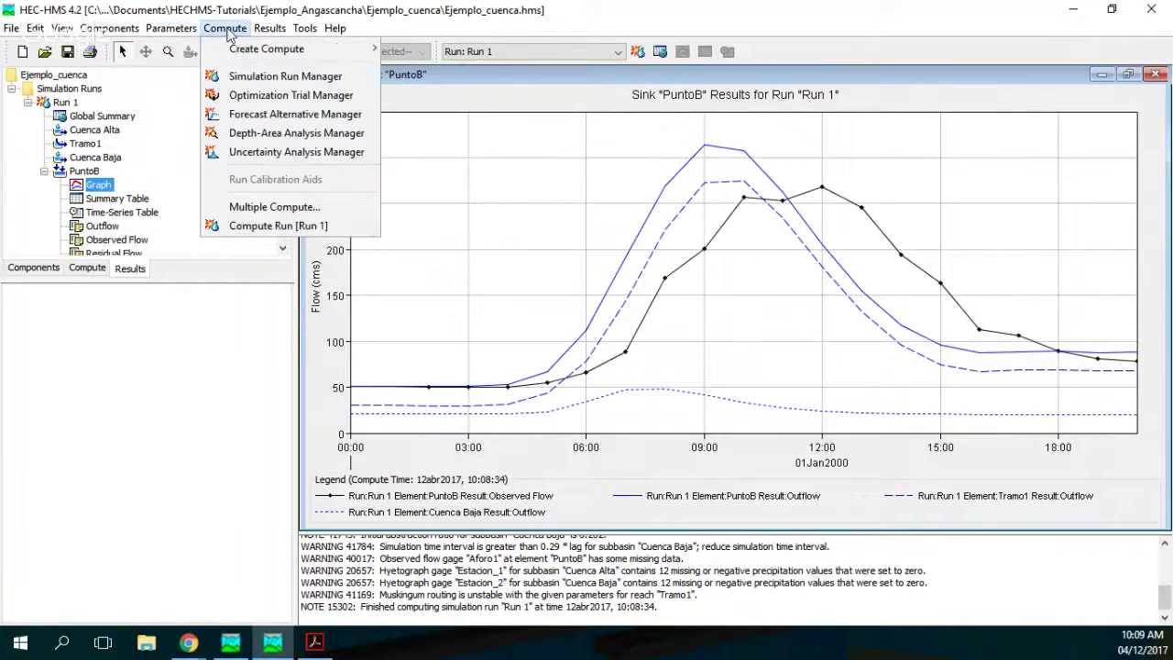
{"action": "left_click", "coordinate": [259, 96]}
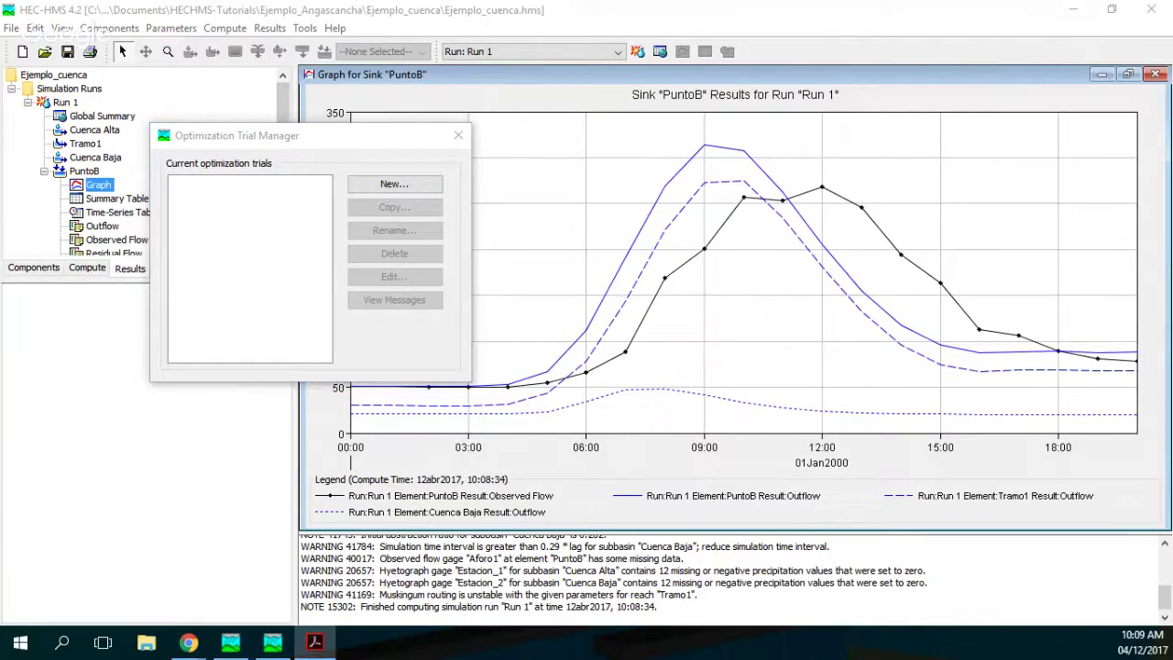
{"action": "left_click", "coordinate": [415, 188]}
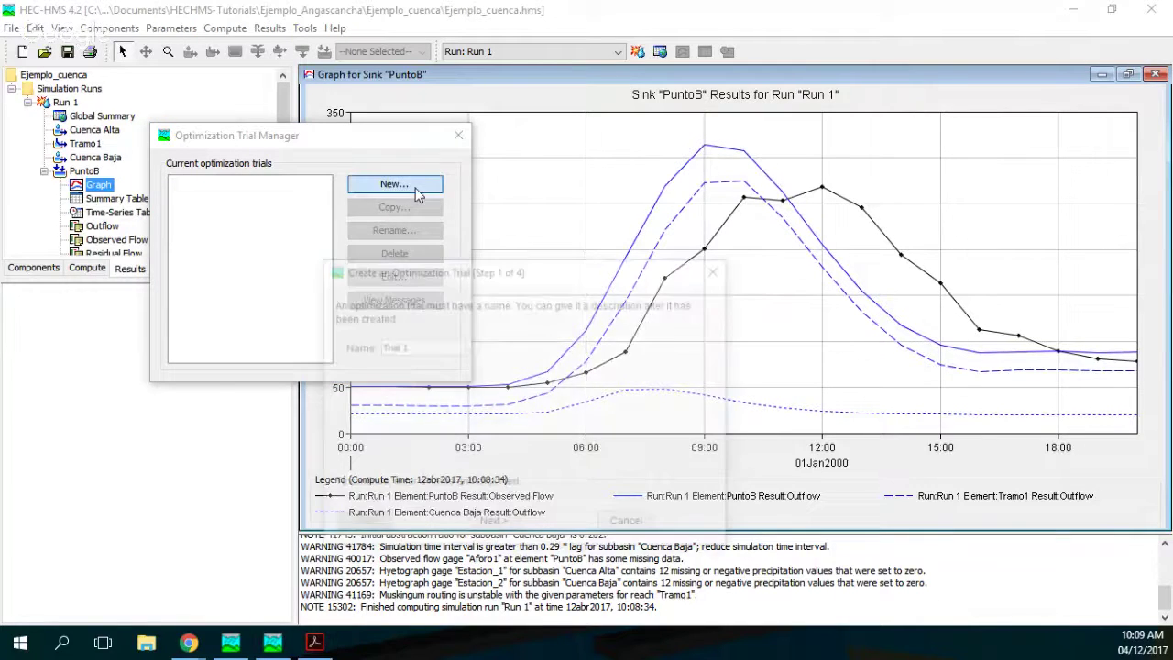
{"action": "left_click", "coordinate": [500, 527]}
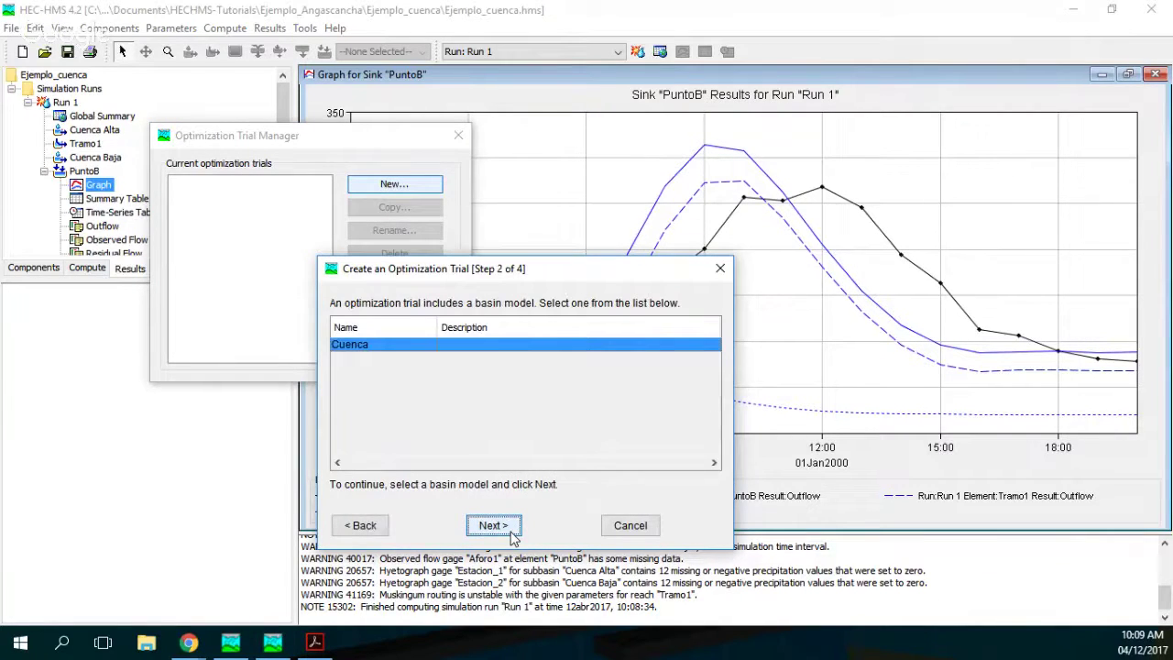
{"action": "left_click", "coordinate": [509, 535]}
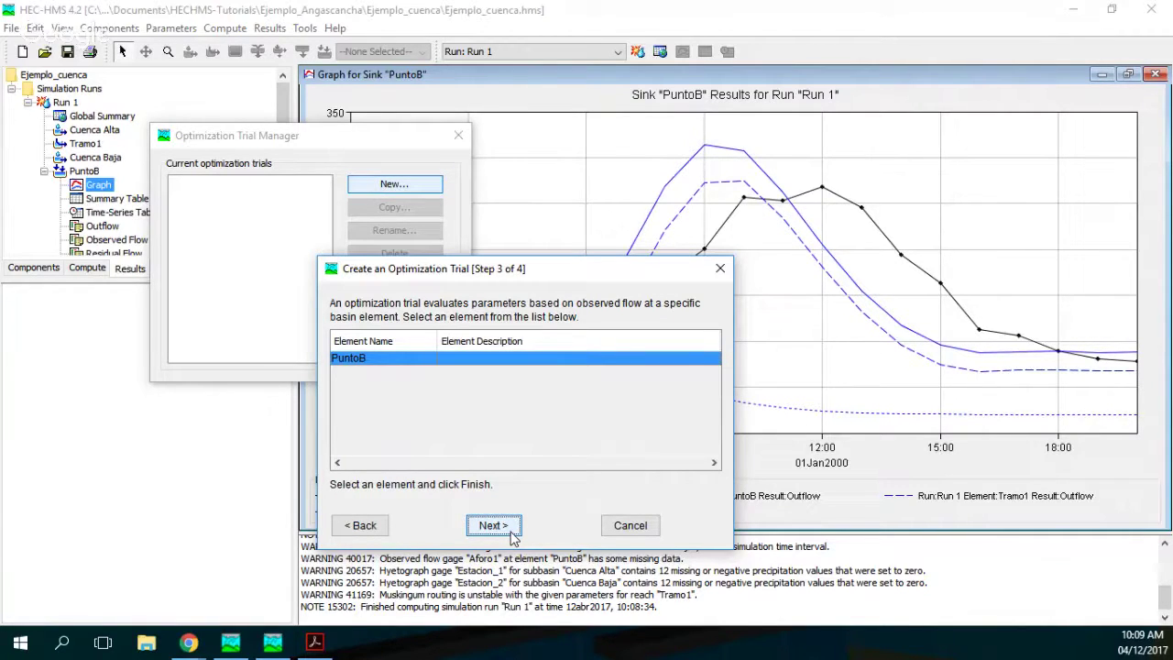
{"action": "left_click", "coordinate": [513, 538]}
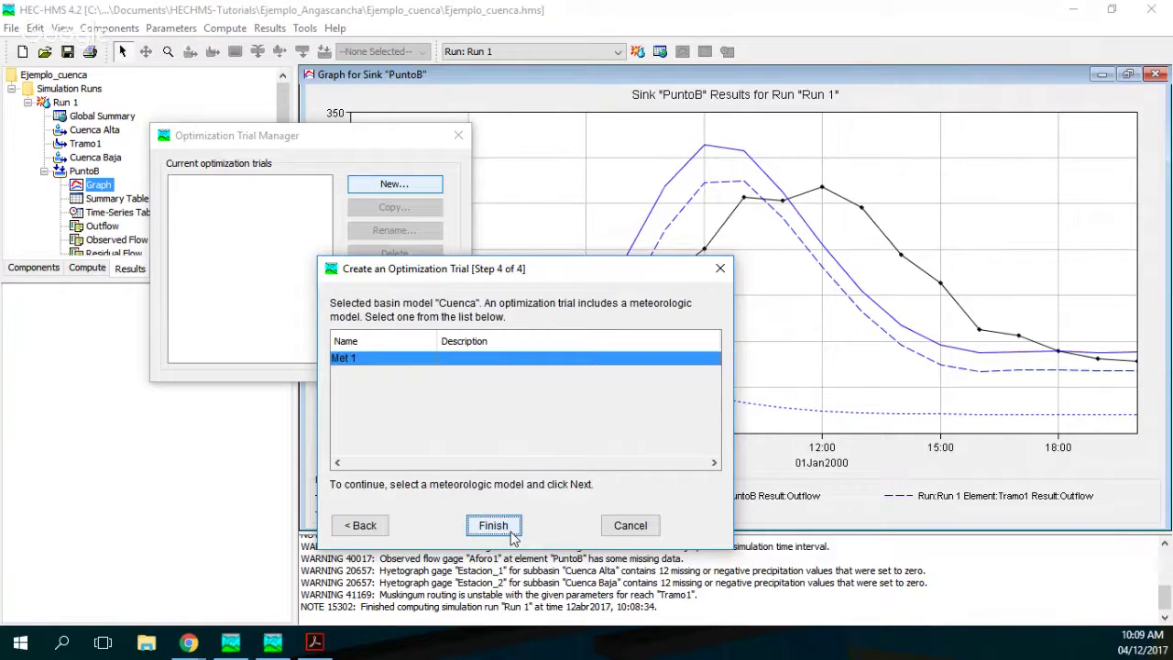
{"action": "left_click", "coordinate": [513, 535]}
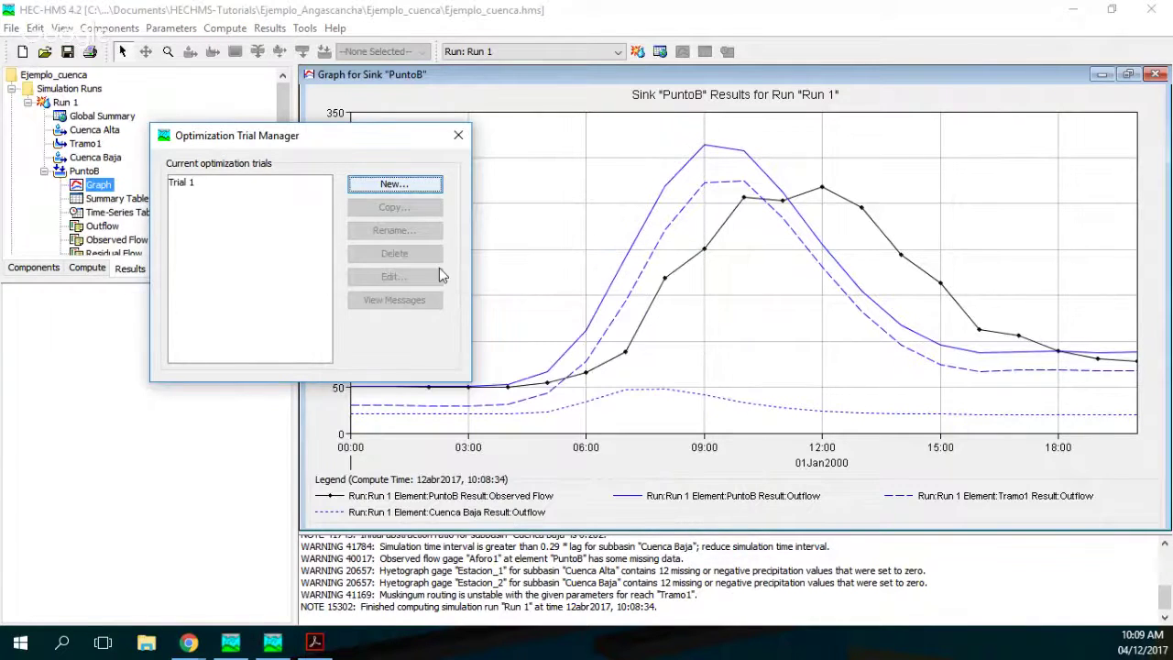
{"action": "left_click", "coordinate": [456, 134]}
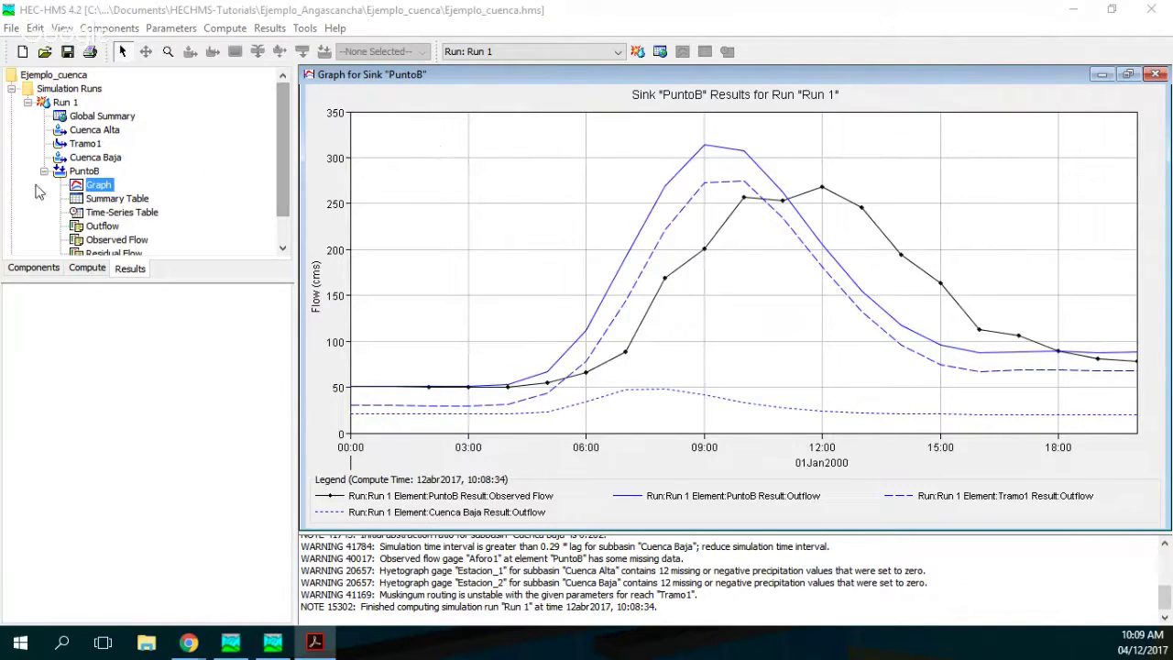
{"action": "left_click", "coordinate": [87, 269]}
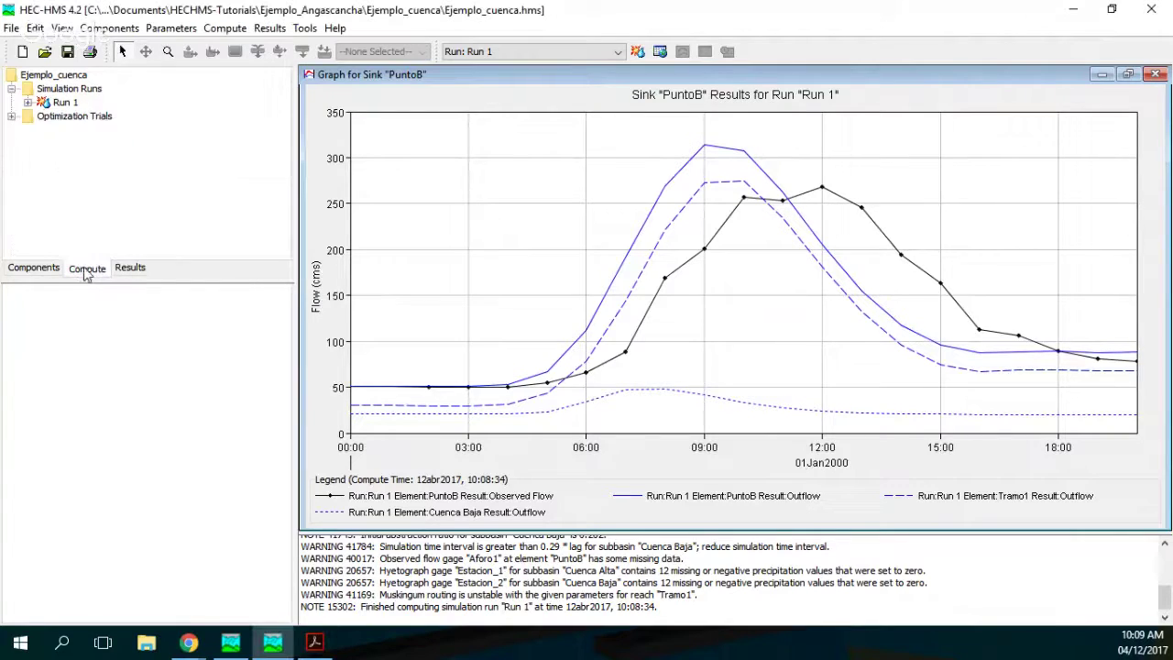
{"action": "left_click", "coordinate": [11, 117]}
{"action": "left_click", "coordinate": [65, 130]}
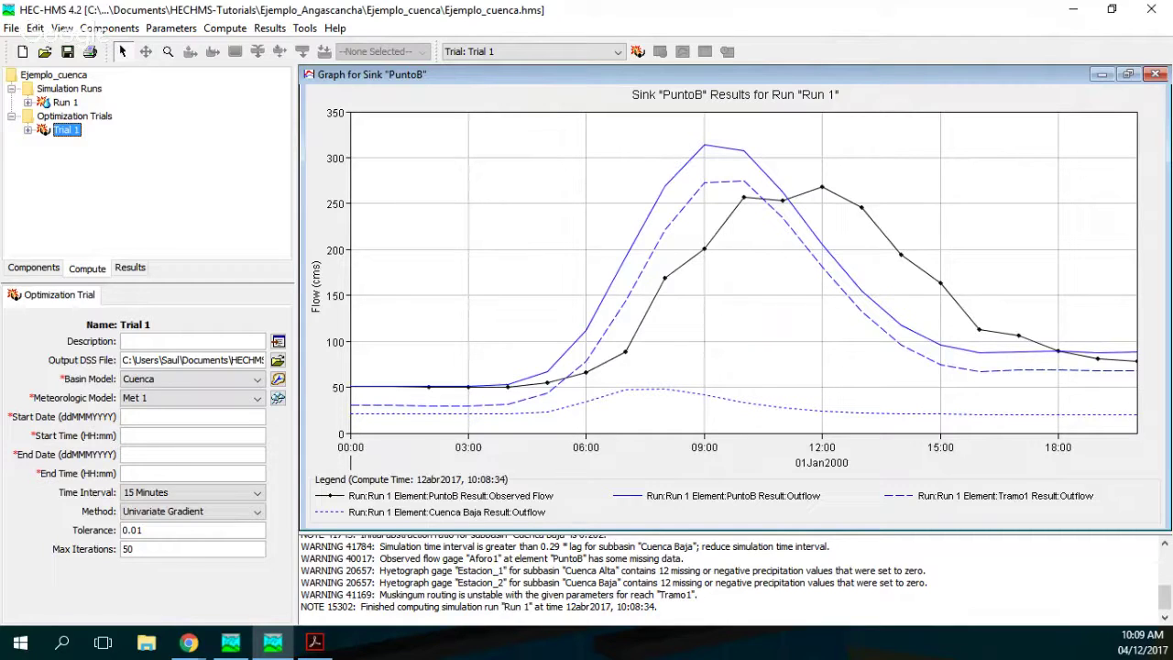
Enter 01ene2000 as the start date of Trial 1 and copy it into the end date
{"action": "left_click", "coordinate": [182, 418]}
{"action": "type", "text": "01ene2000"}
{"action": "double_click", "coordinate": [181, 418]}
{"action": "left_click", "coordinate": [182, 418]}
{"action": "double_click", "coordinate": [196, 416]}
{"action": "key", "text": "ctrl+c"}
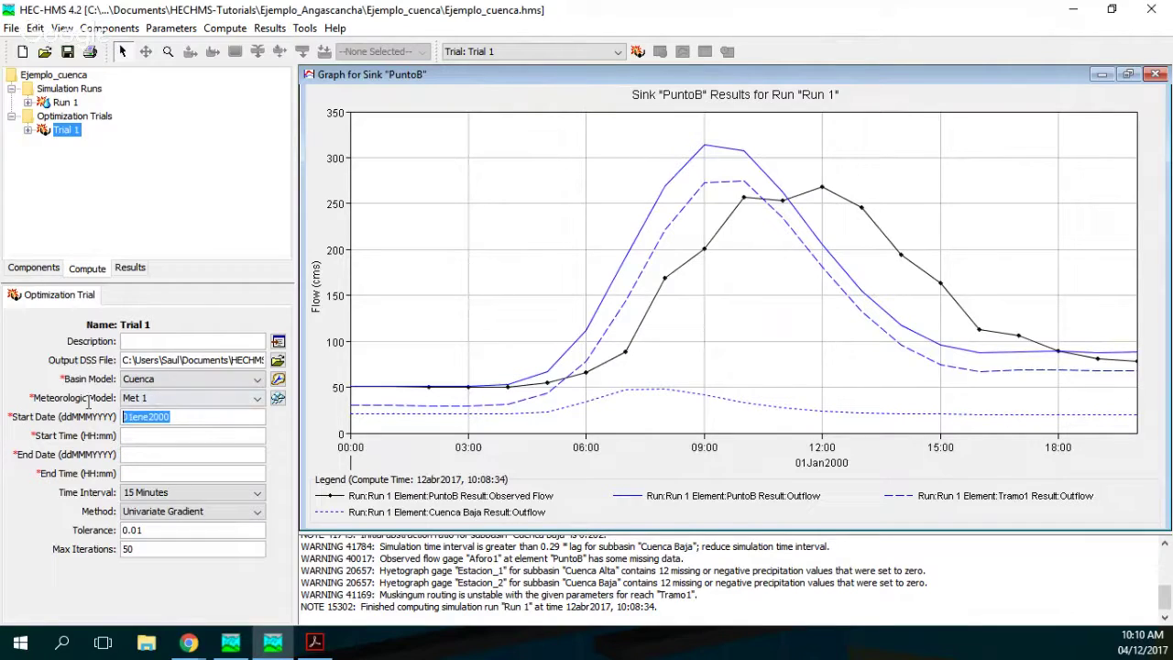
{"action": "left_click", "coordinate": [172, 458]}
{"action": "key", "text": "ctrl+v"}
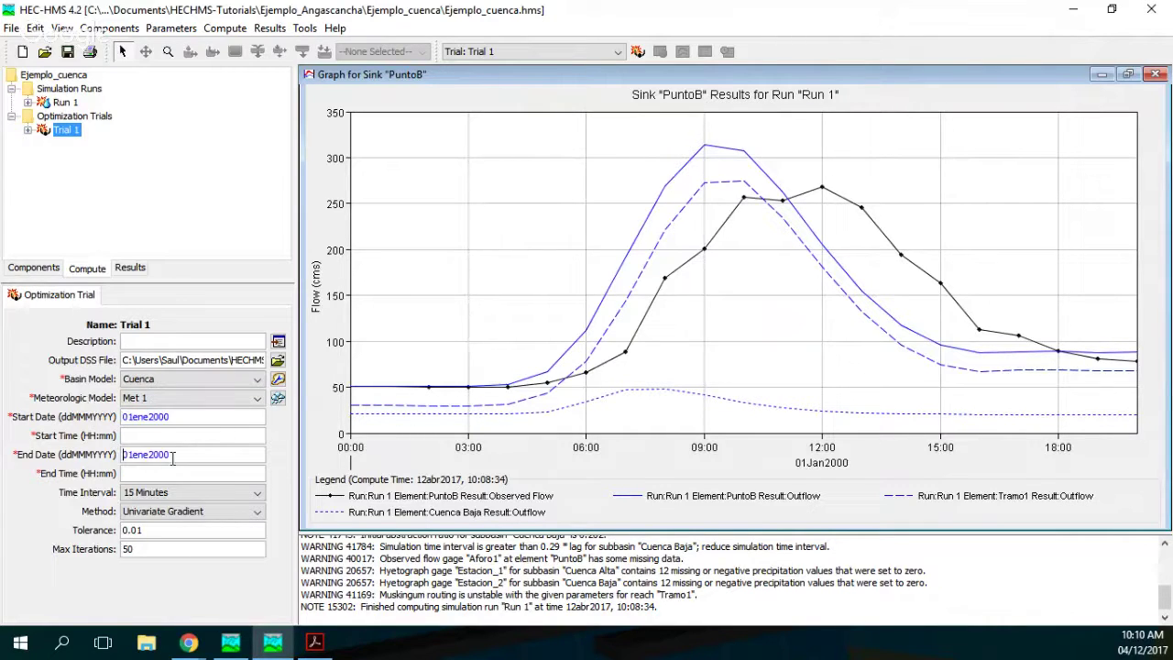
Open the Control 1 control specifications to consult the simulation period and copy its start date
{"action": "left_click", "coordinate": [27, 270]}
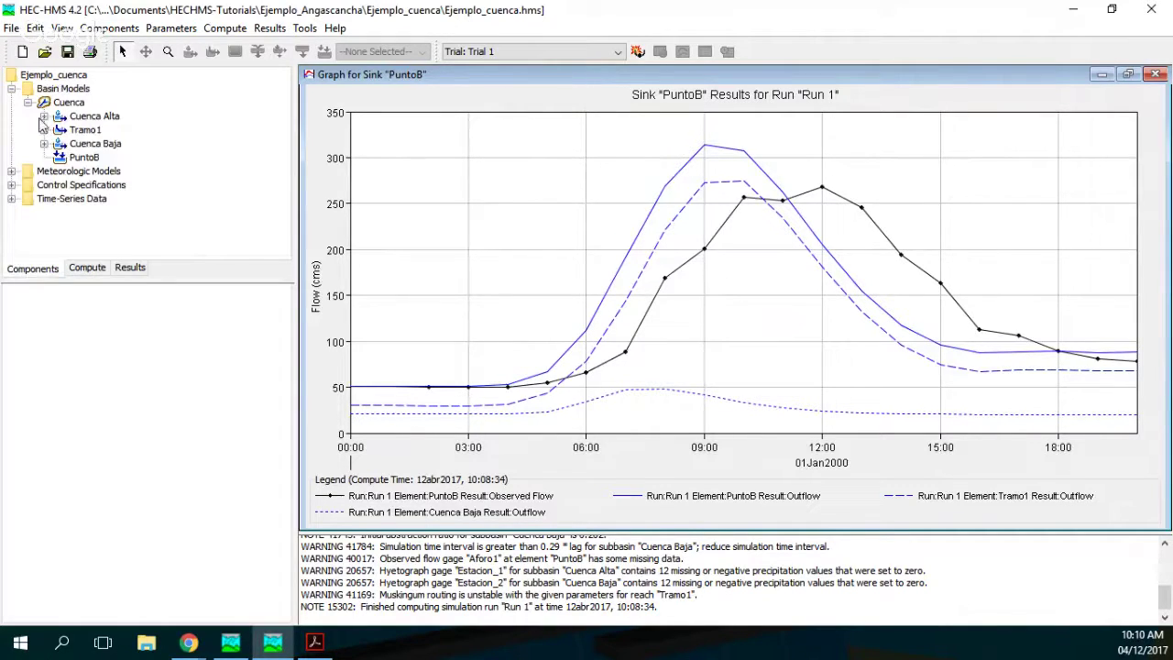
{"action": "left_click", "coordinate": [11, 185]}
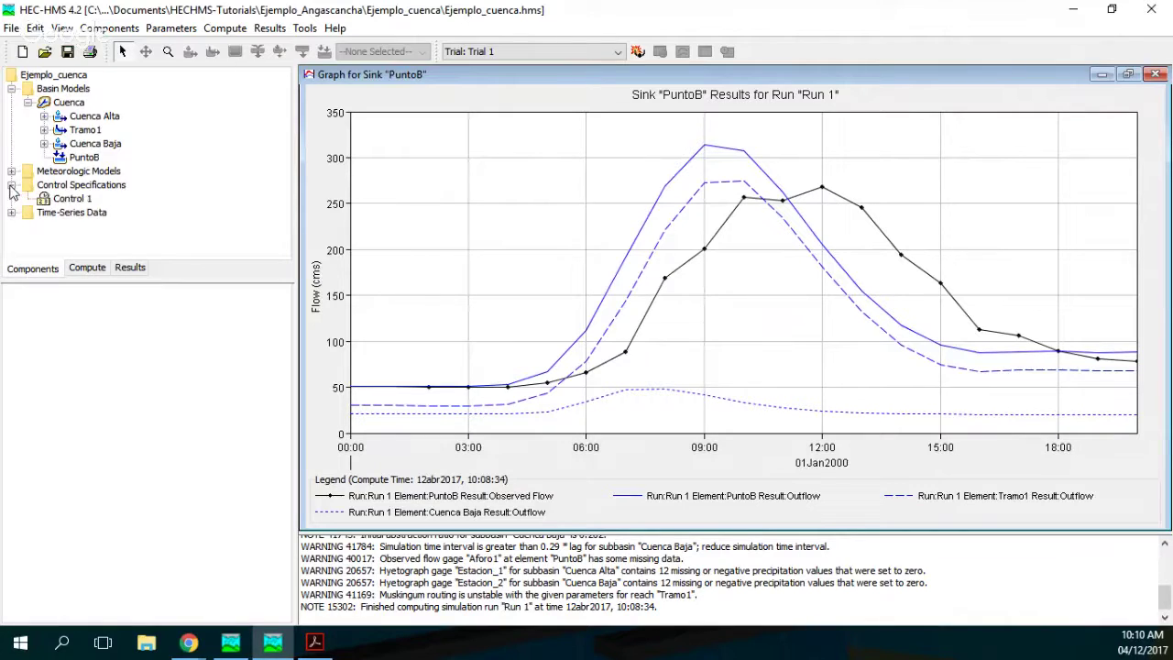
{"action": "left_click", "coordinate": [66, 199]}
{"action": "double_click", "coordinate": [188, 358]}
{"action": "key", "text": "ctrl+c"}
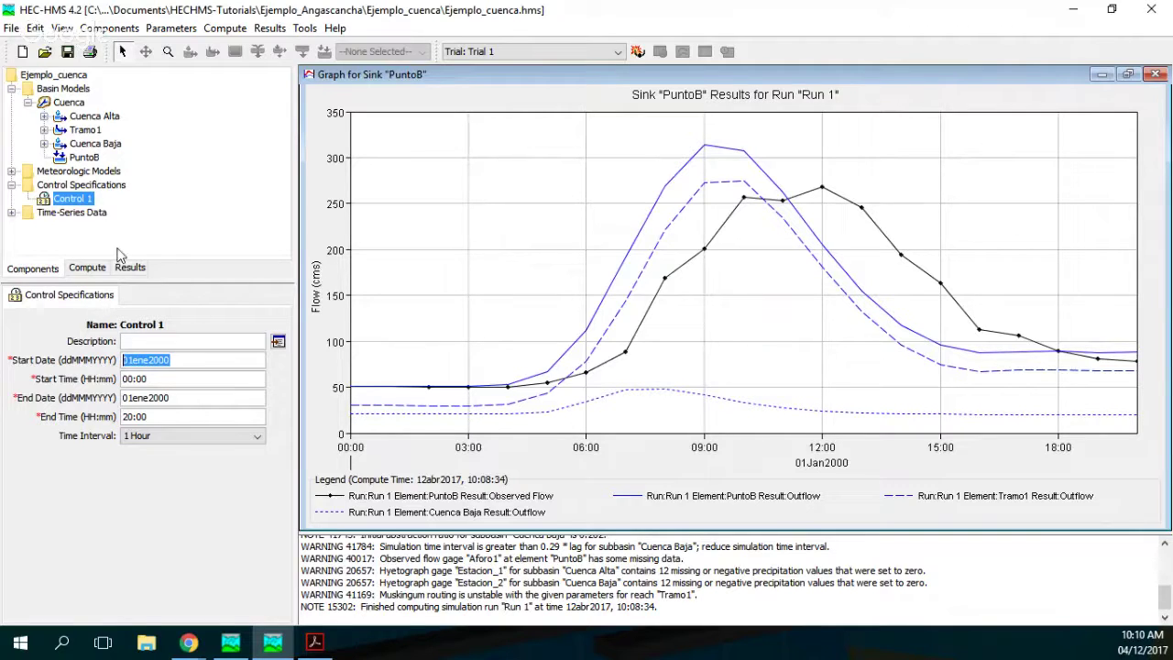
Return to the Trial 1 settings and paste 01ene2000 as both the start date and the end date
{"action": "left_click", "coordinate": [90, 267]}
{"action": "left_click", "coordinate": [28, 131]}
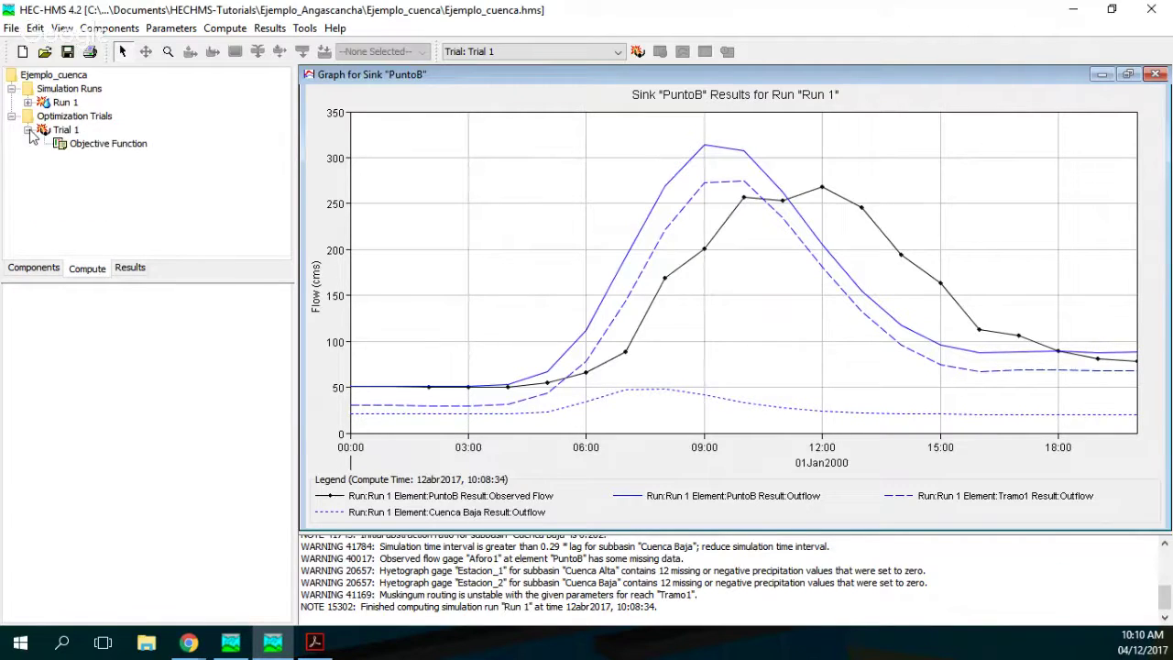
{"action": "left_click", "coordinate": [123, 147]}
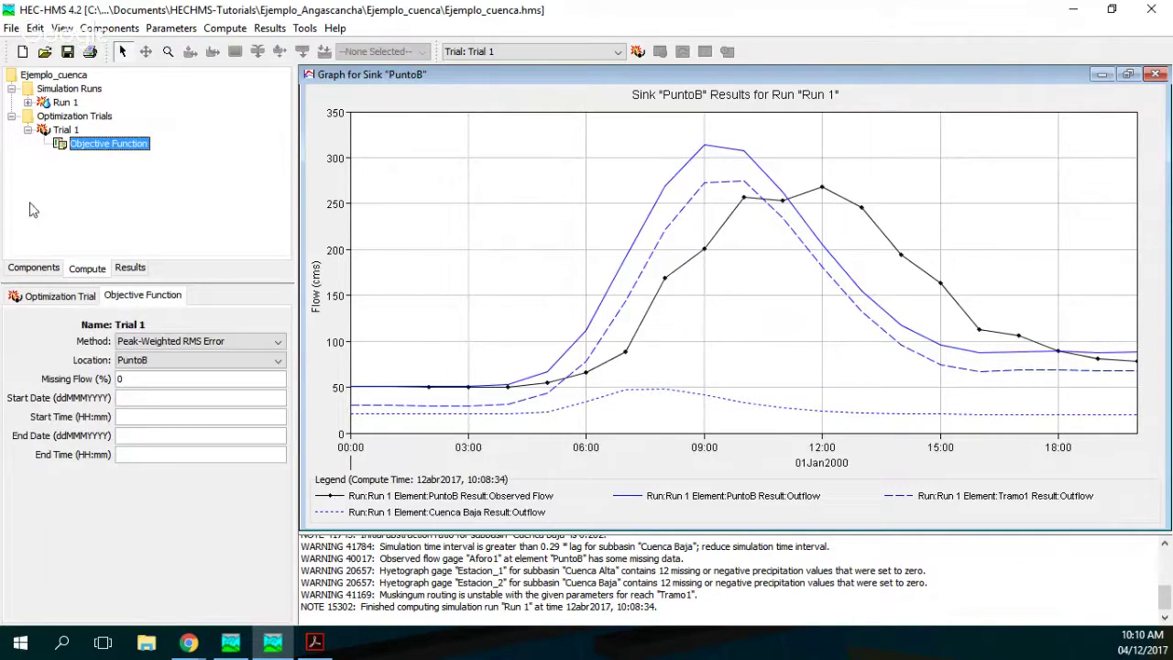
{"action": "left_click", "coordinate": [55, 130]}
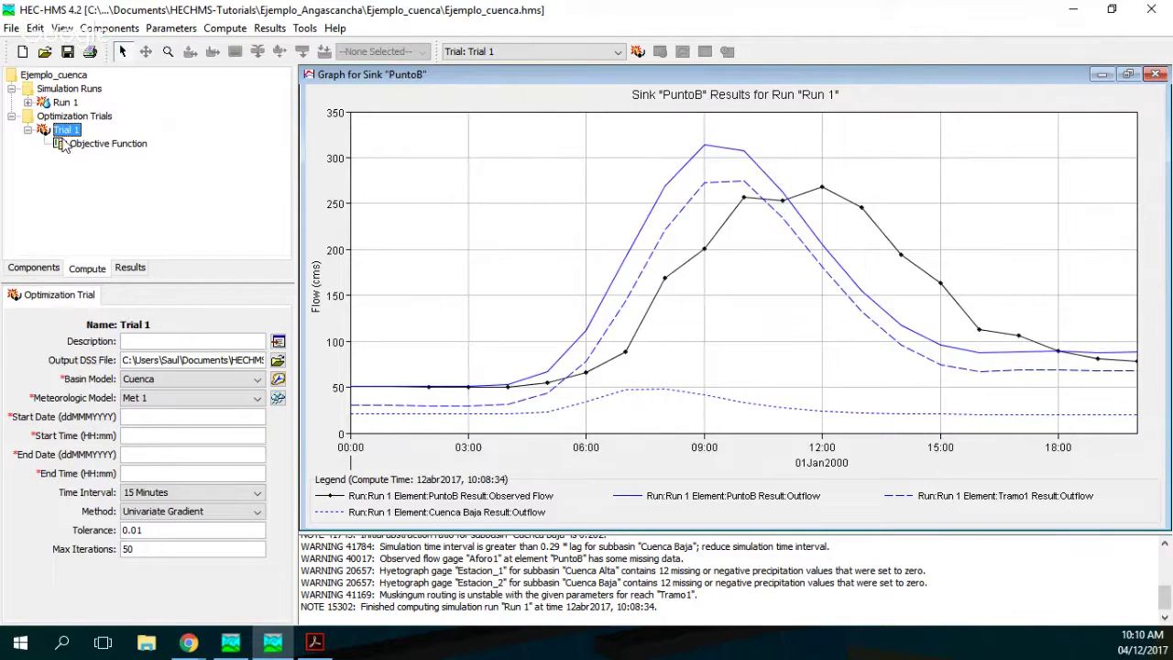
{"action": "left_click", "coordinate": [142, 420]}
{"action": "key", "text": "ctrl+v"}
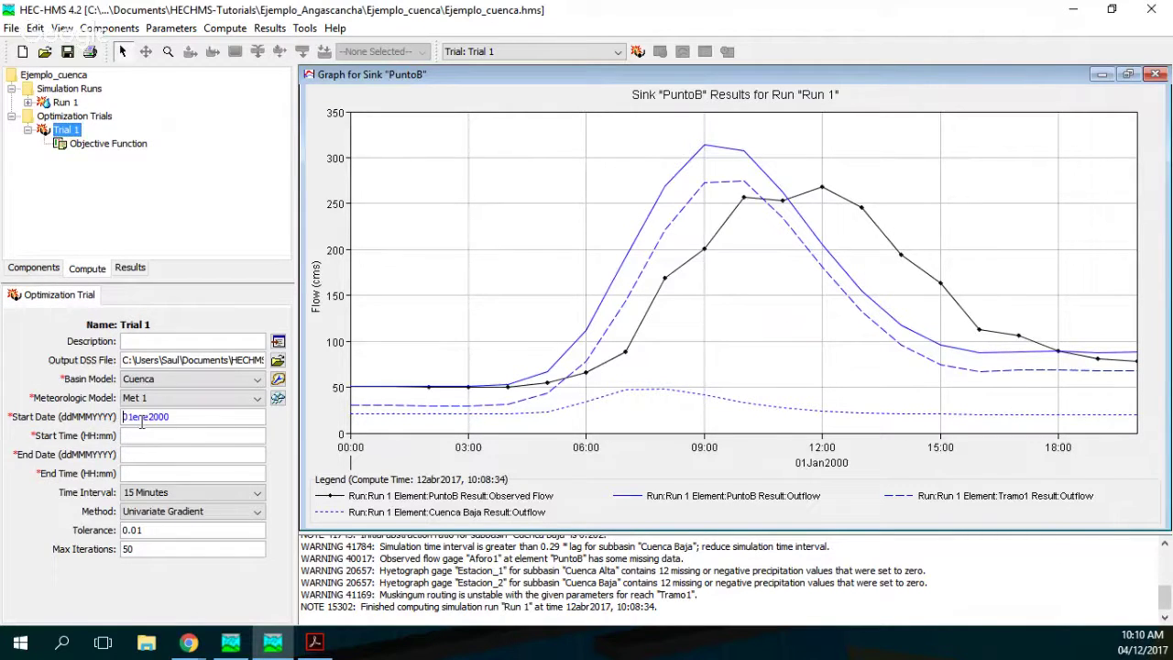
{"action": "key", "text": "ctrl+v"}
Set Trial 1's start time to 00:00, end time to 20:00 and time interval to 1 Hour
{"action": "left_click", "coordinate": [142, 436]}
{"action": "type", "text": "00:00"}
{"action": "left_click", "coordinate": [142, 474]}
{"action": "type", "text": "20:00"}
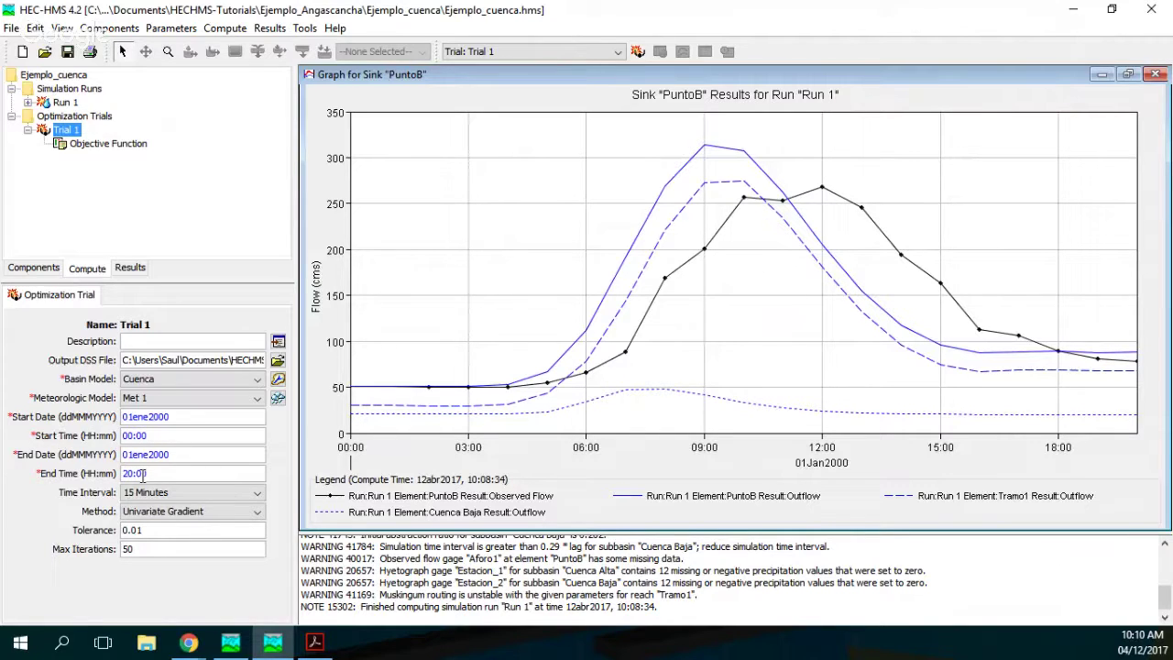
{"action": "left_click", "coordinate": [192, 492]}
{"action": "scroll", "coordinate": [147, 549], "scroll_direction": "down", "scroll_amount": 2}
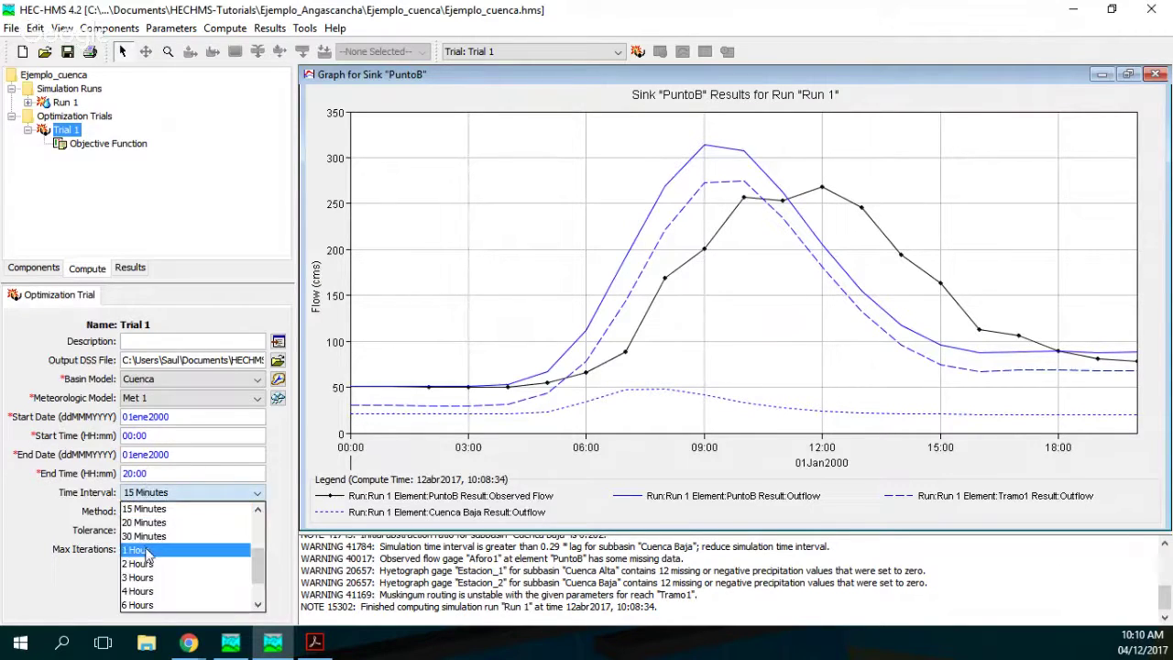
{"action": "left_click", "coordinate": [147, 549]}
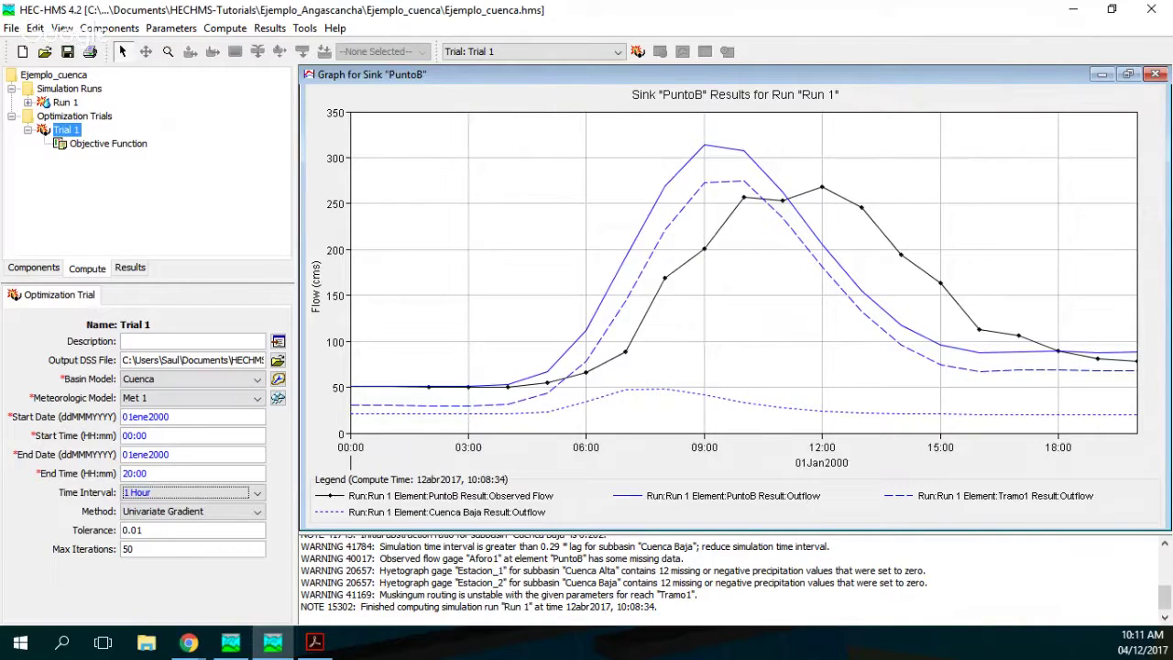
Check the objective function settings of Trial 1 and add a parameter to the trial
{"action": "left_click", "coordinate": [116, 146]}
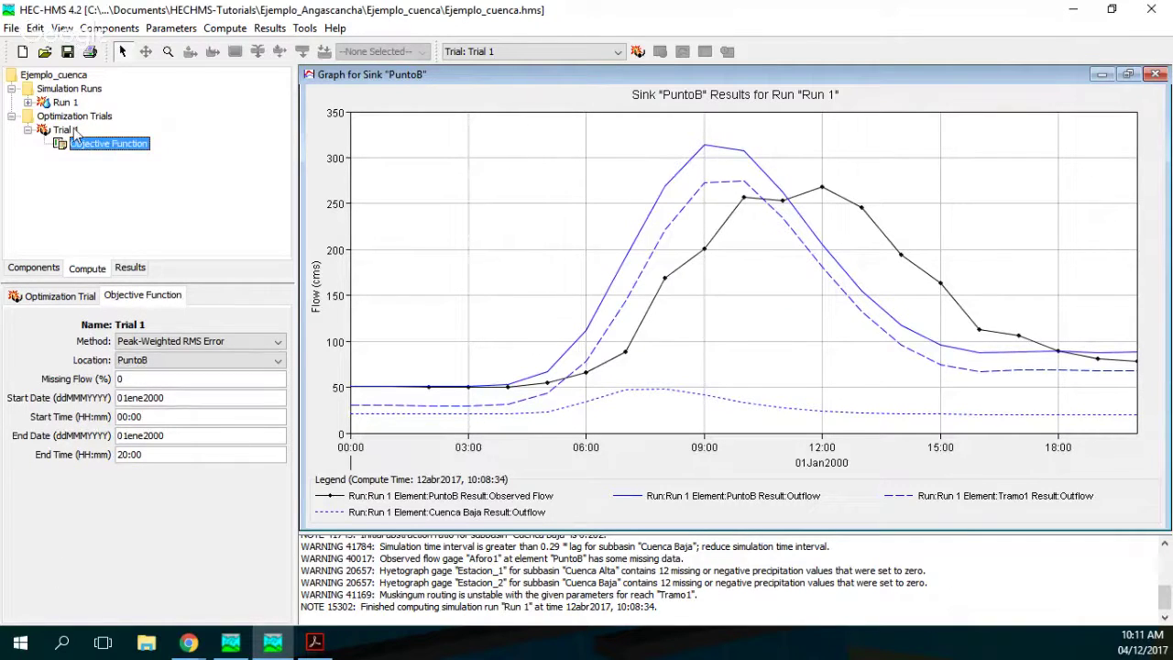
{"action": "left_click", "coordinate": [71, 132]}
{"action": "right_click", "coordinate": [72, 132]}
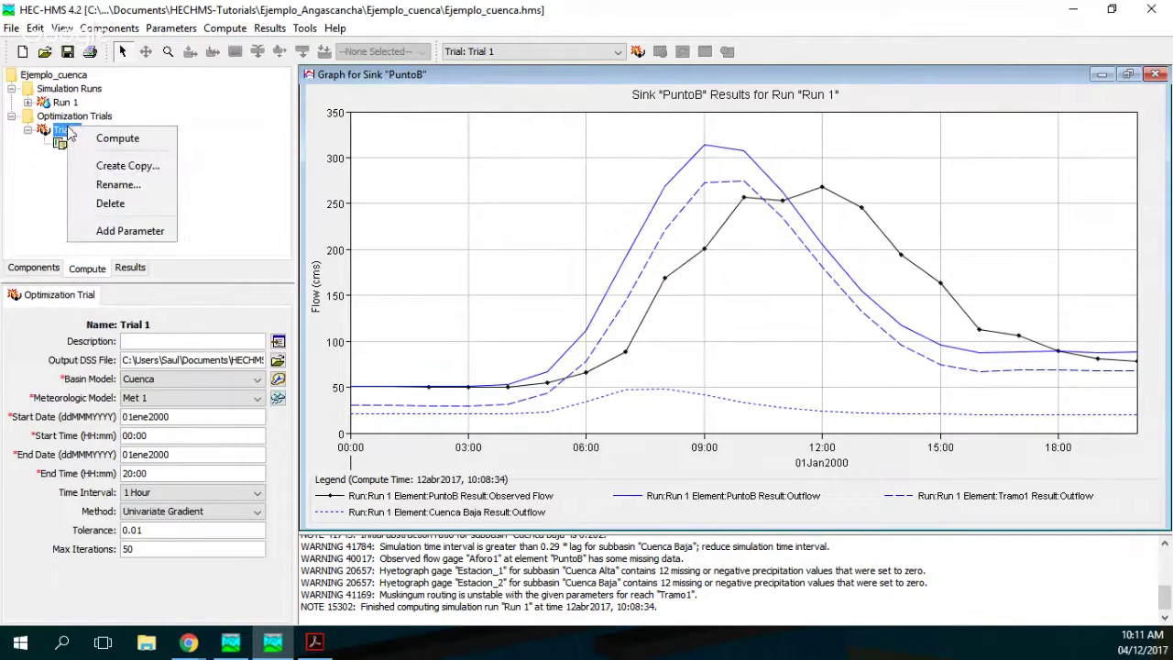
{"action": "left_click", "coordinate": [114, 235]}
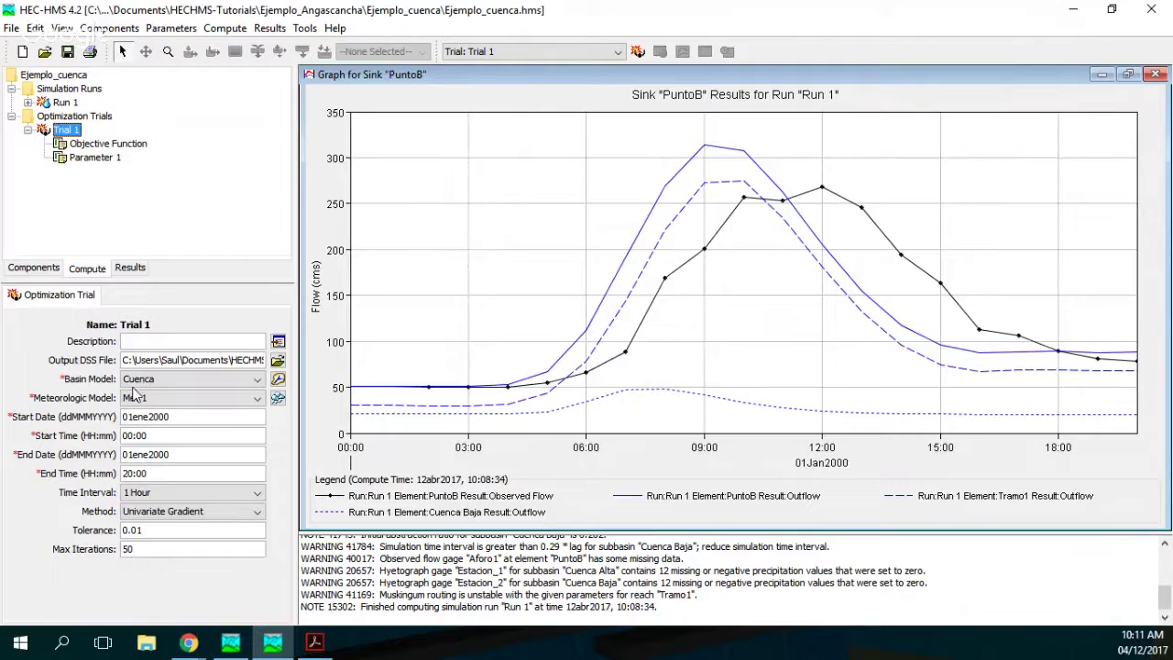
Configure Parameter 1 to optimize SCS Curve Number - Curve Number for the element Cuenca Alta
{"action": "left_click", "coordinate": [99, 159]}
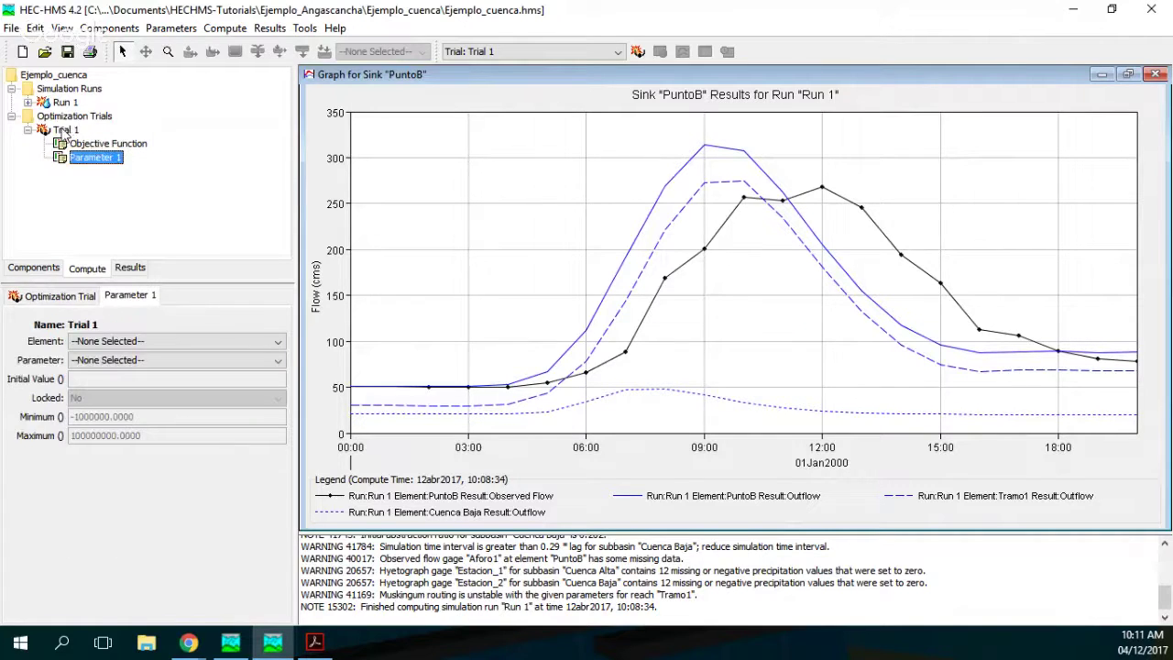
{"action": "left_click", "coordinate": [96, 162]}
{"action": "left_click", "coordinate": [162, 342]}
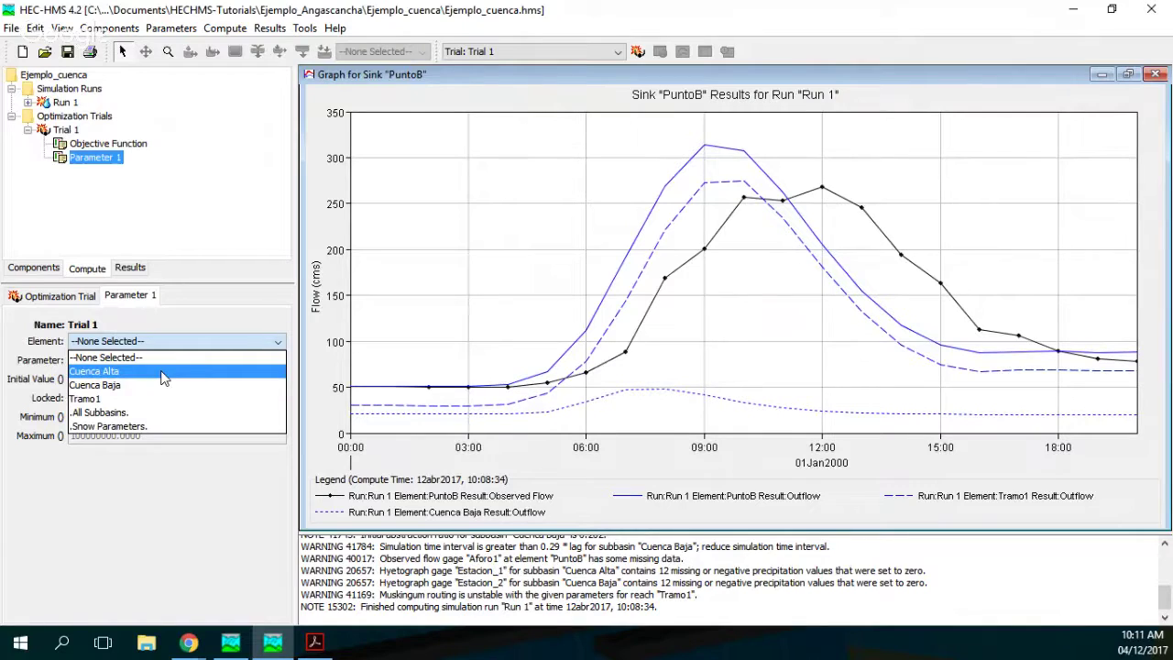
{"action": "left_click", "coordinate": [163, 374]}
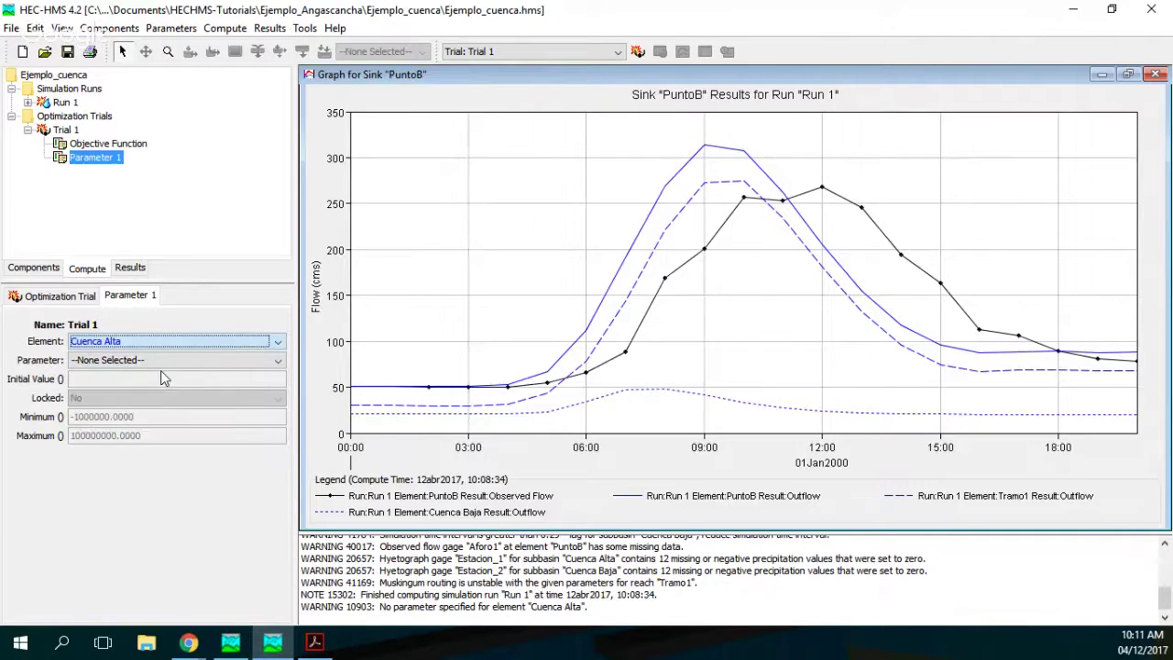
{"action": "left_click", "coordinate": [161, 360]}
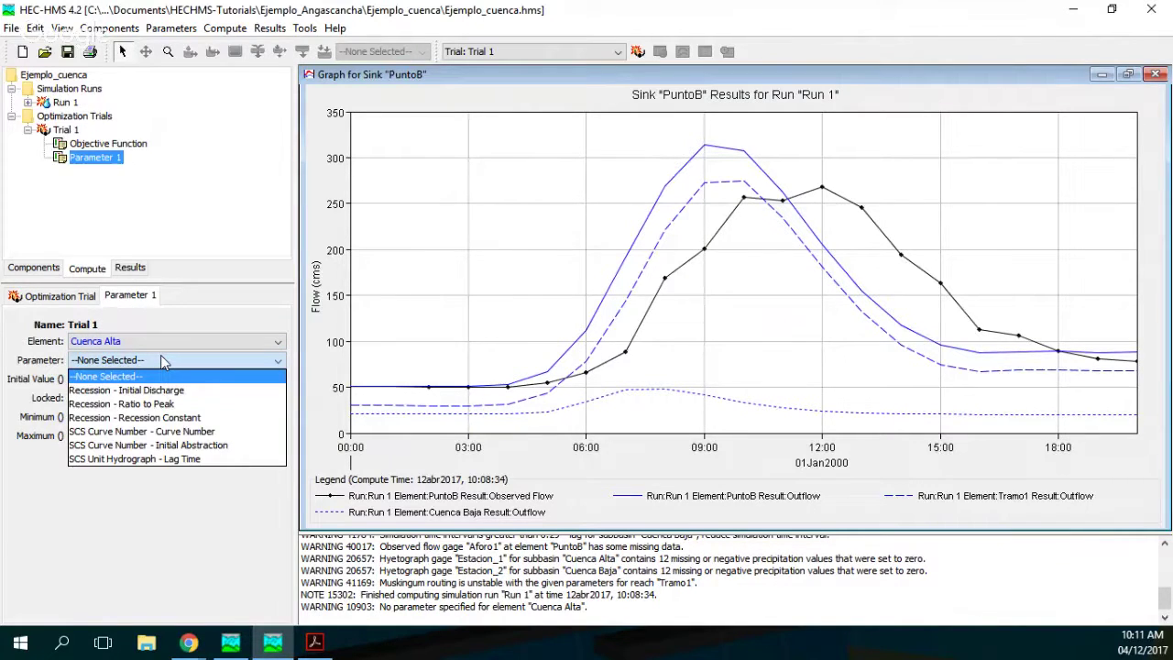
{"action": "left_click", "coordinate": [154, 431]}
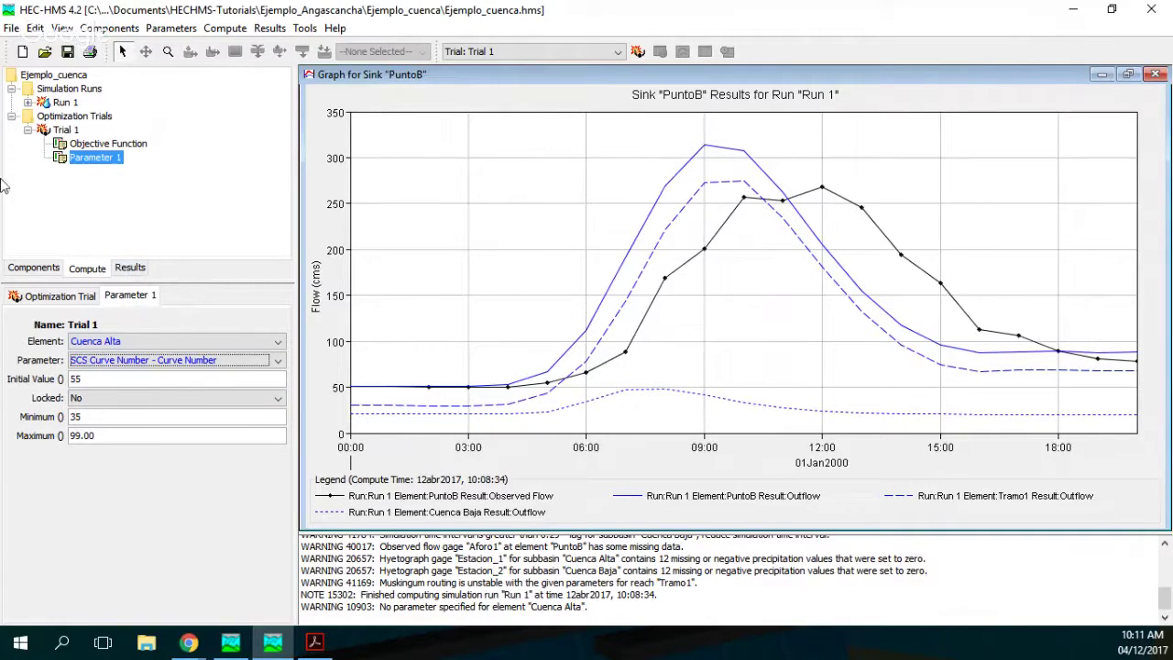
Compute the optimization trial Trial 1
{"action": "left_click", "coordinate": [64, 117]}
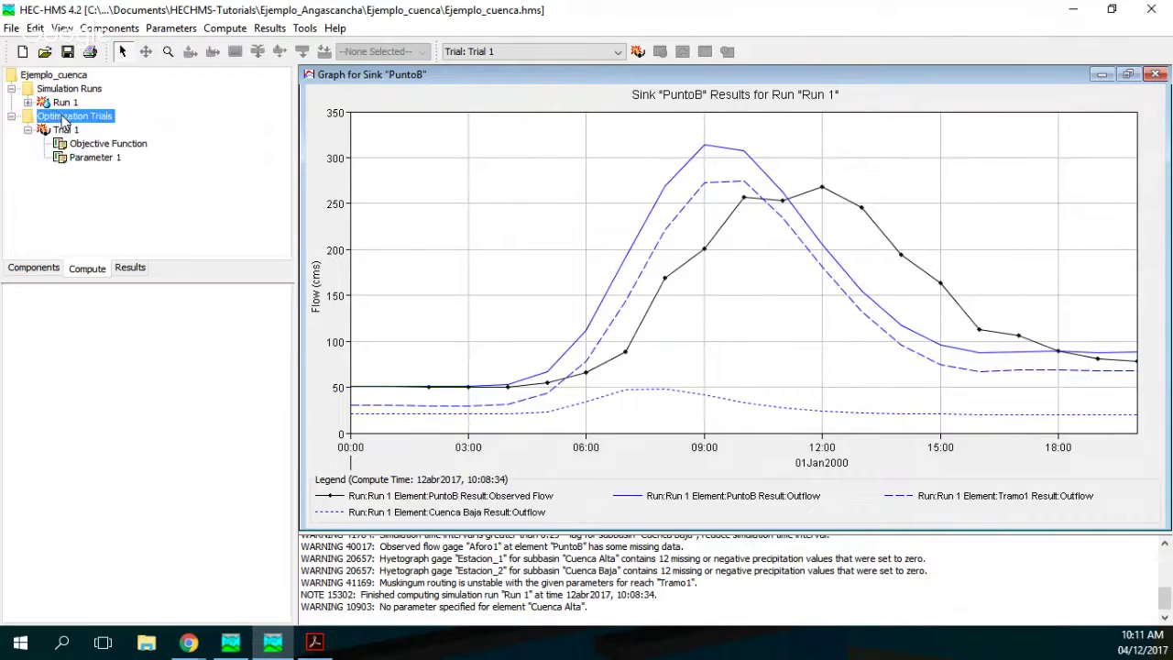
{"action": "left_click", "coordinate": [60, 130]}
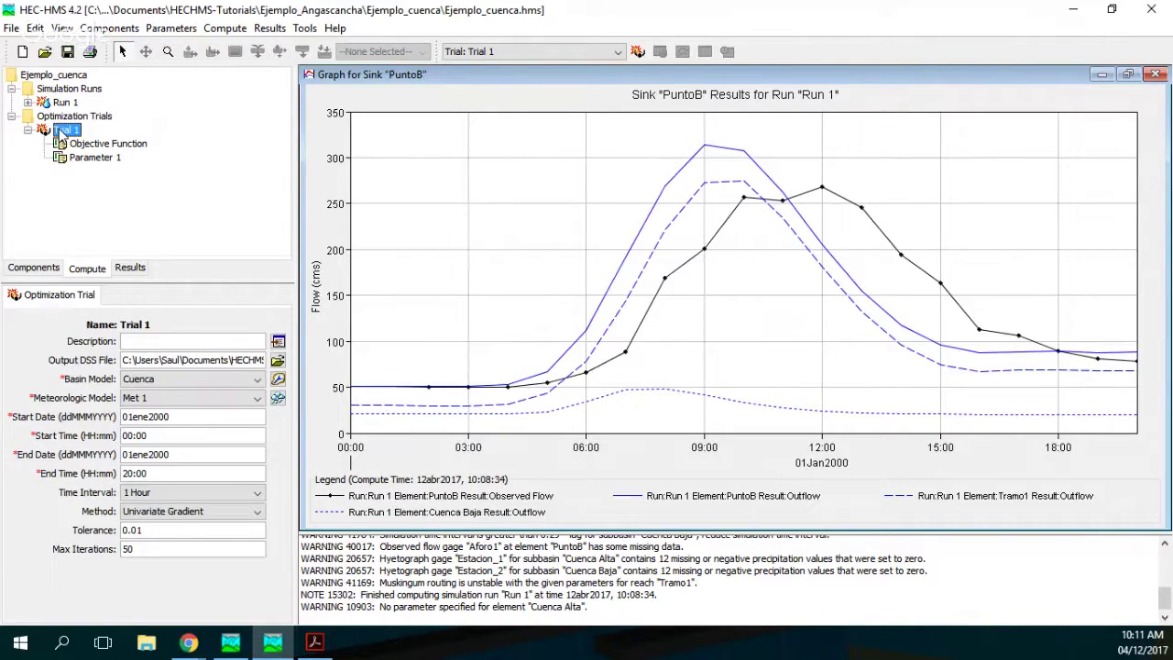
{"action": "right_click", "coordinate": [60, 131]}
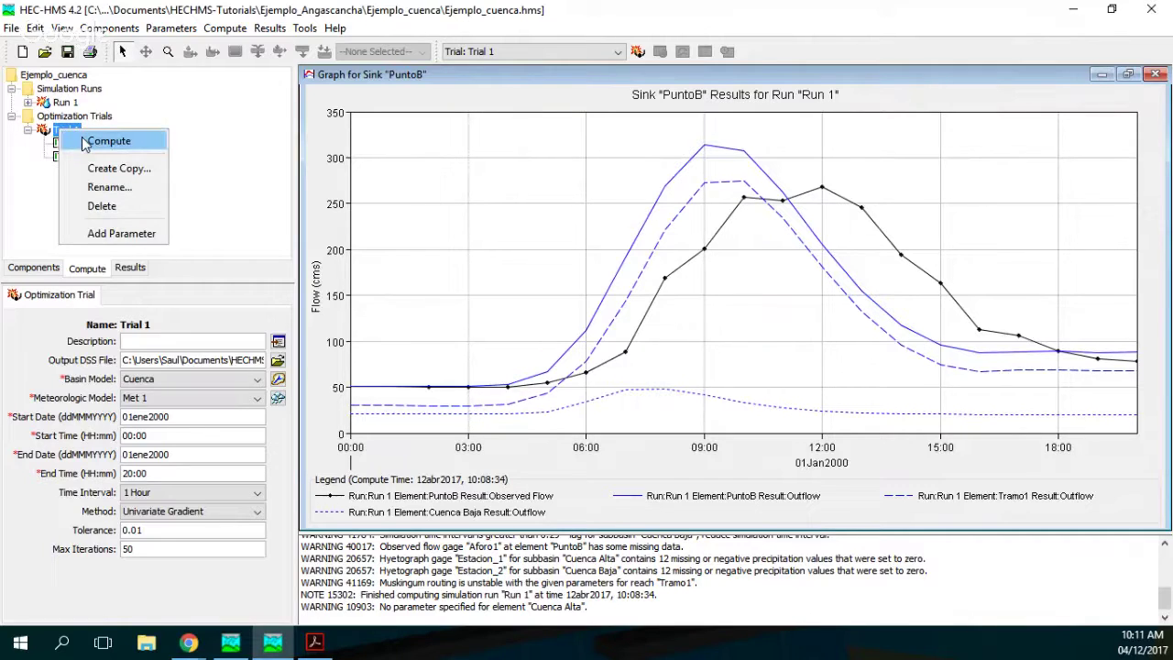
{"action": "left_click", "coordinate": [84, 143]}
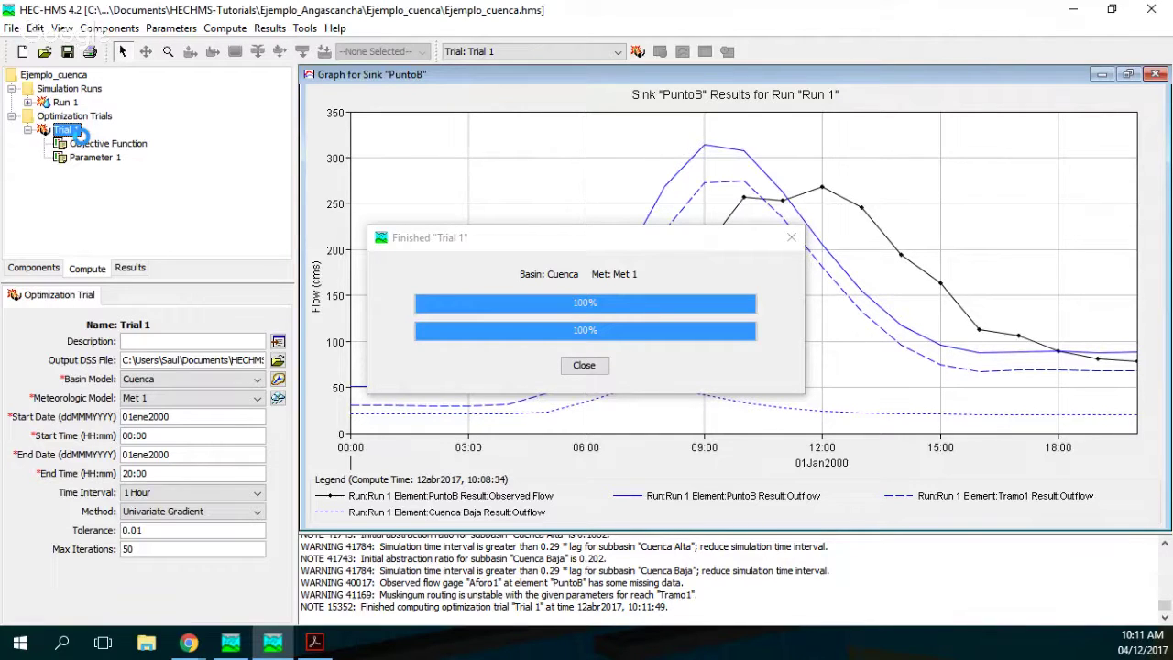
Dismiss the finished computation and review Trial 1's optimized parameters and its objective function summary and plot
{"action": "left_click", "coordinate": [791, 239]}
{"action": "left_click", "coordinate": [132, 270]}
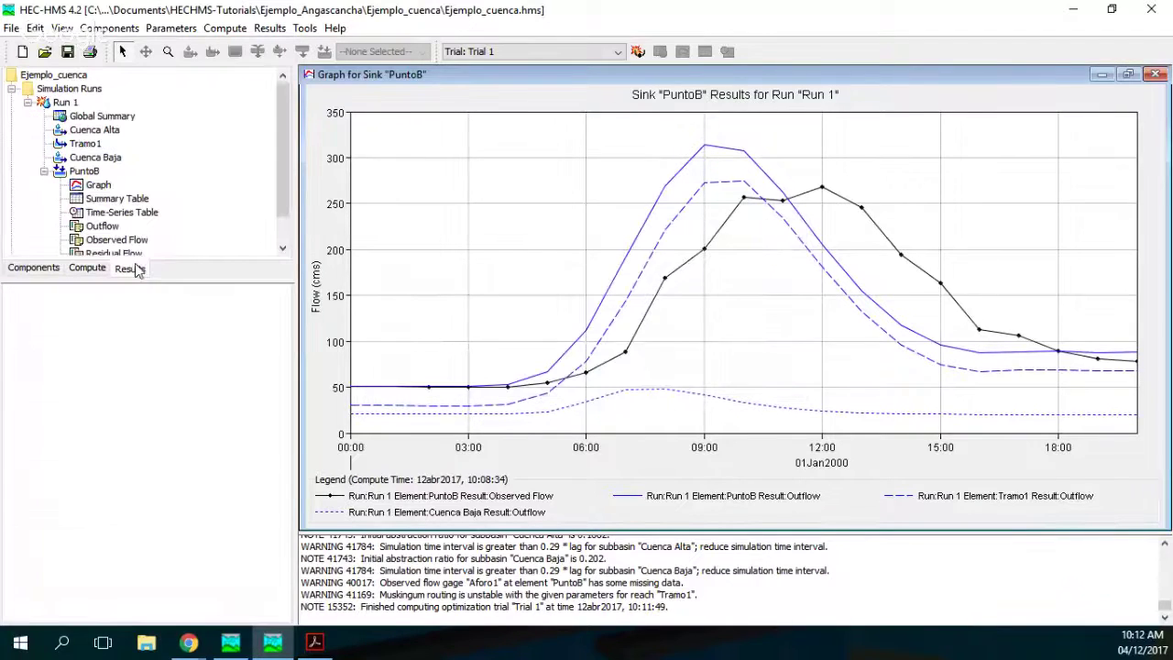
{"action": "left_click", "coordinate": [11, 88]}
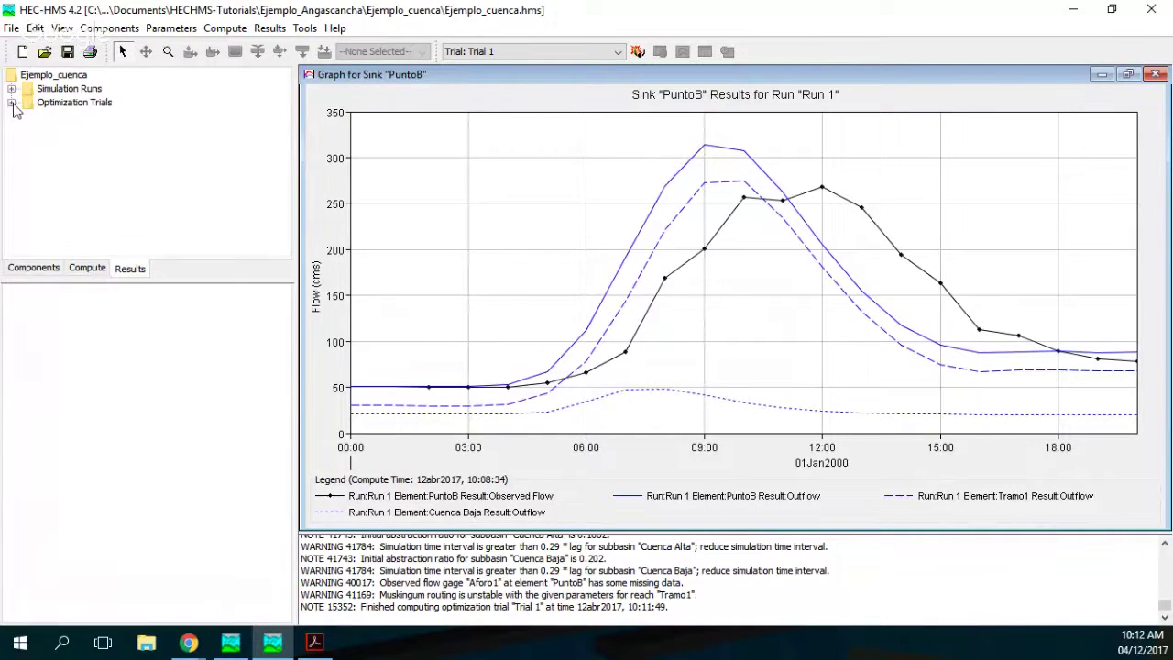
{"action": "left_click", "coordinate": [11, 101]}
{"action": "double_click", "coordinate": [53, 119]}
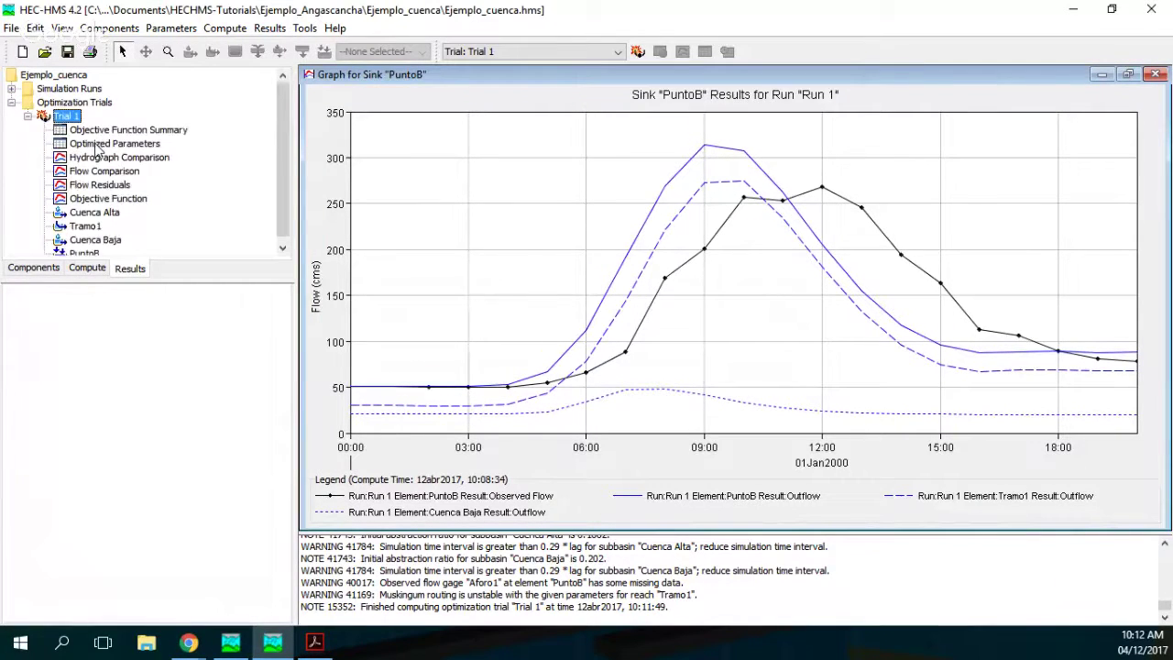
{"action": "left_click", "coordinate": [95, 145]}
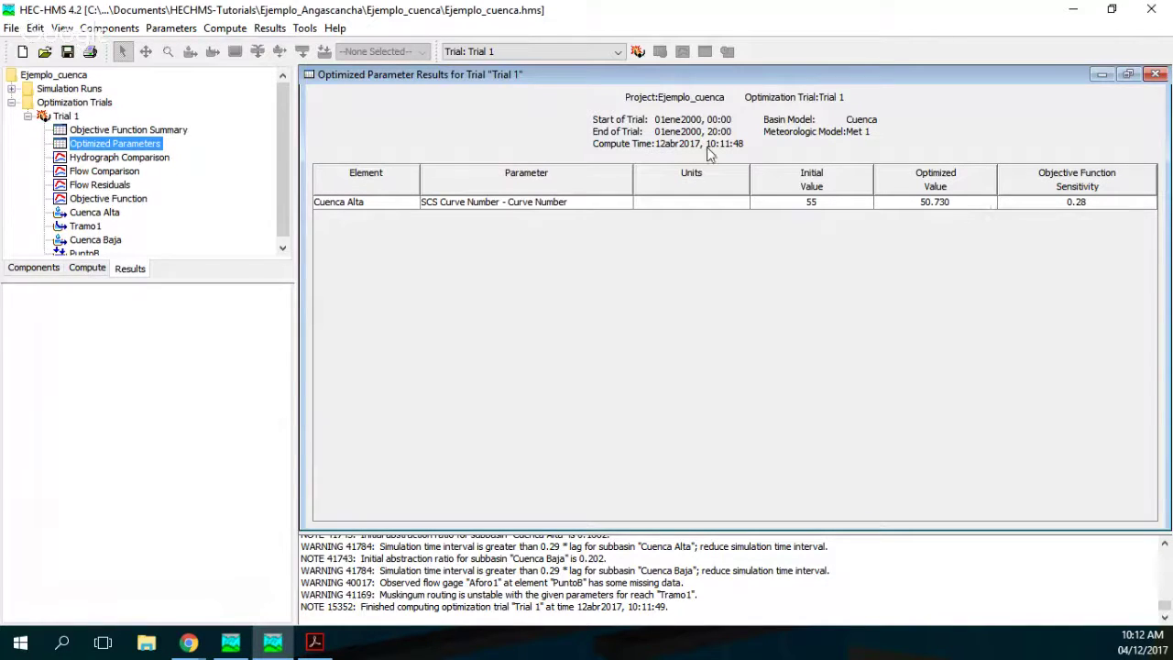
{"action": "left_click", "coordinate": [118, 131]}
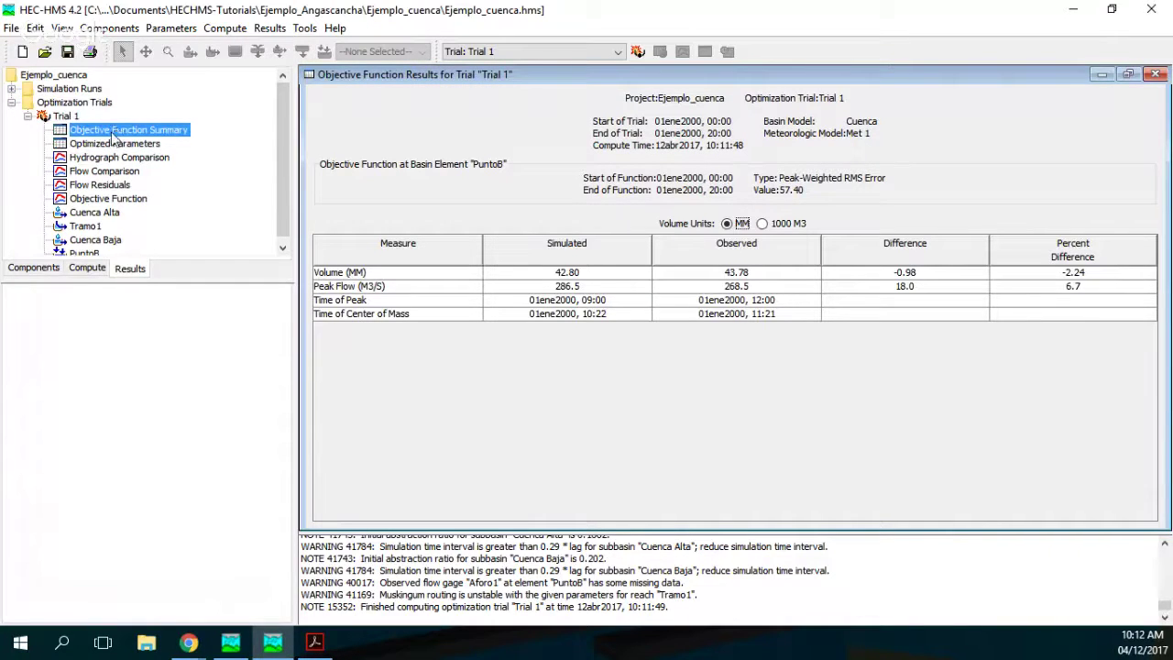
{"action": "left_click", "coordinate": [122, 200]}
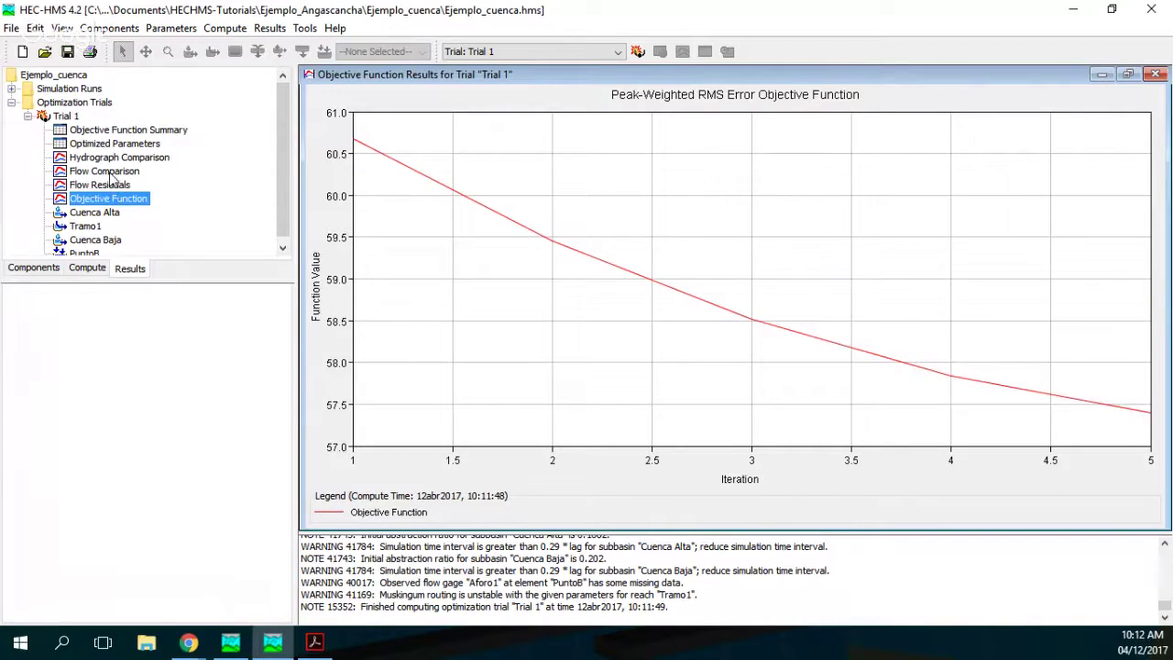
View the results graph of sink PuntoB for Trial 1
{"action": "left_click", "coordinate": [91, 251]}
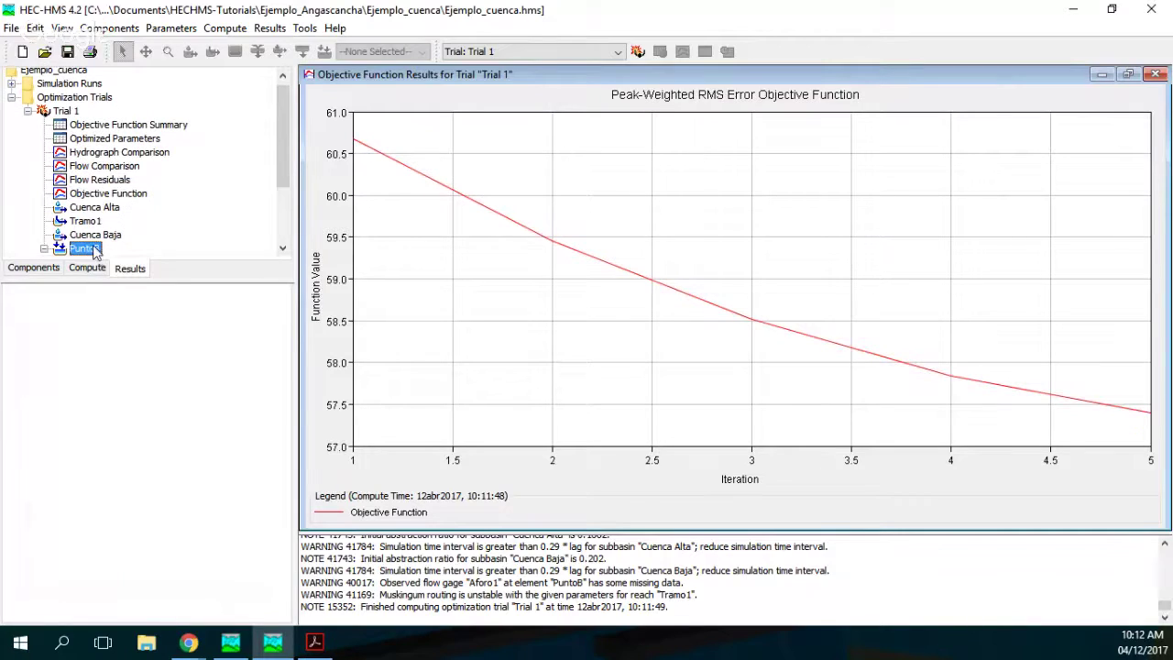
{"action": "double_click", "coordinate": [92, 251]}
{"action": "left_click", "coordinate": [99, 166]}
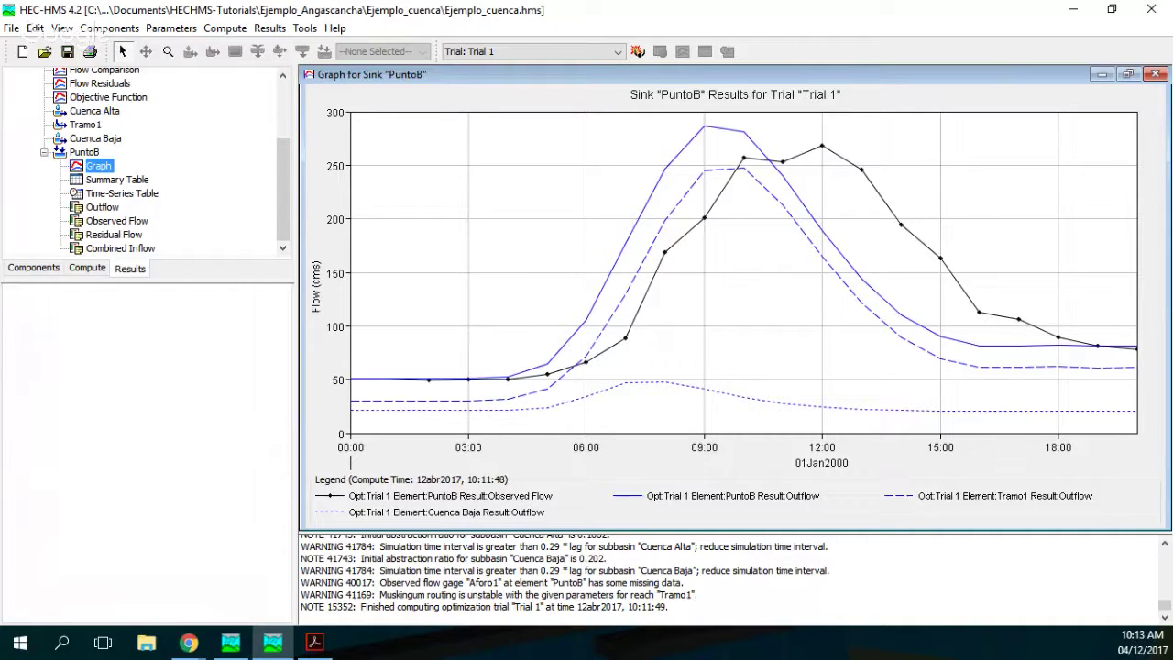
Add Parameter 2 to Trial 1, optimizing SCS Curve Number - Curve Number for the element Cuenca Baja
{"action": "left_click", "coordinate": [87, 267]}
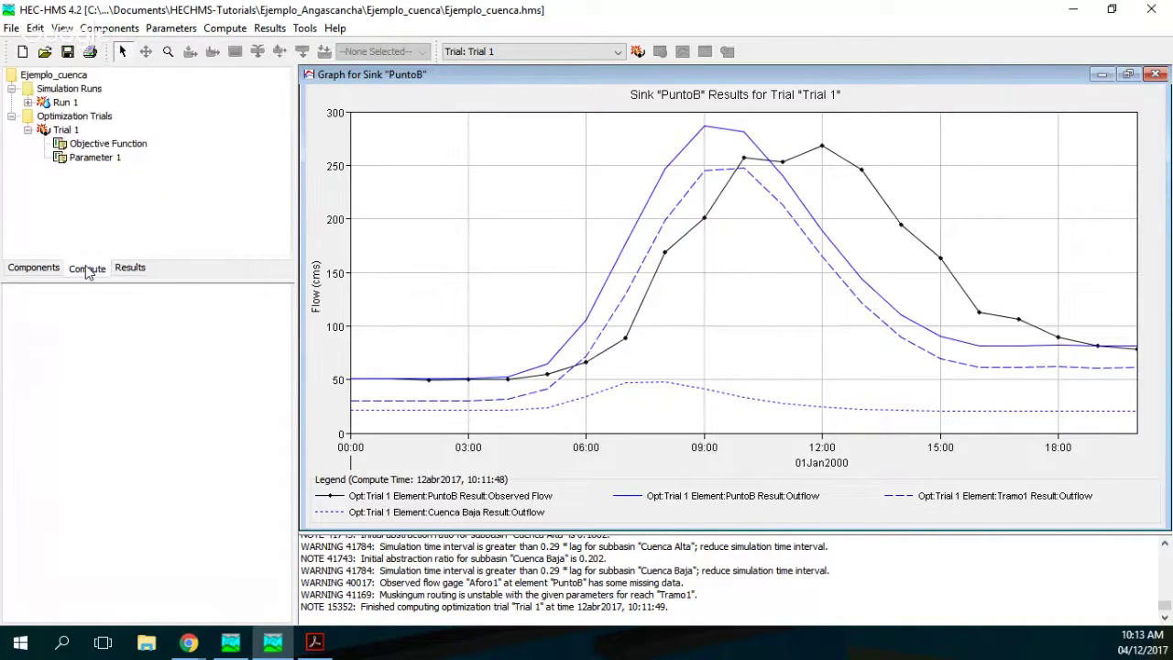
{"action": "left_click", "coordinate": [95, 158]}
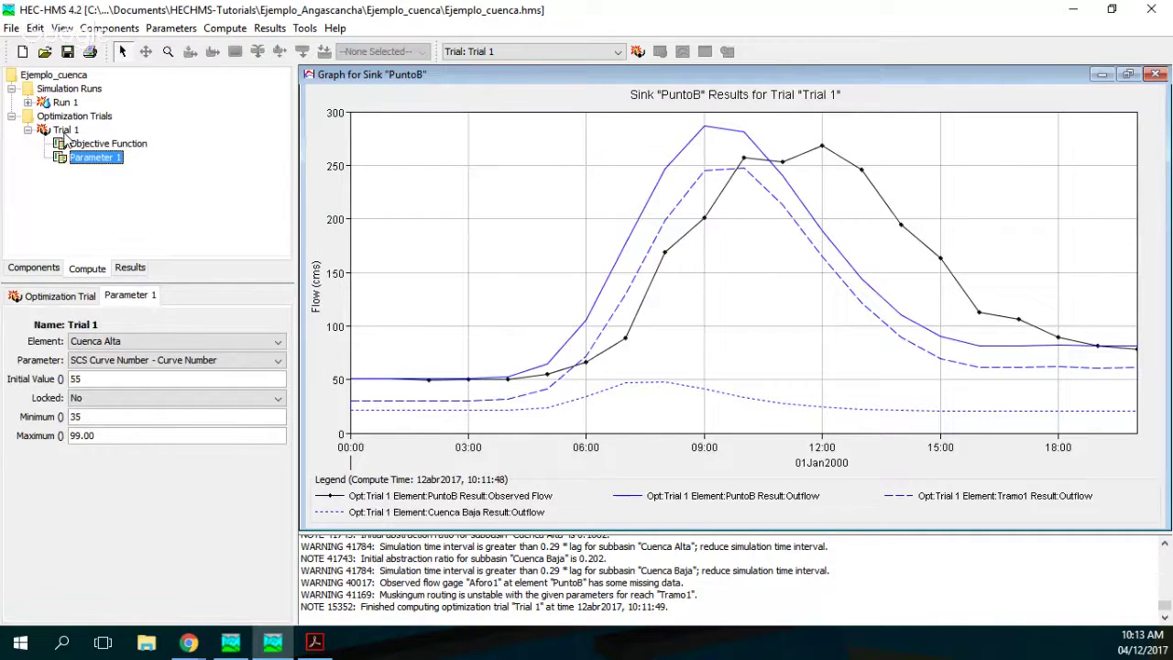
{"action": "left_click", "coordinate": [66, 131]}
{"action": "right_click", "coordinate": [66, 131]}
{"action": "left_click", "coordinate": [103, 235]}
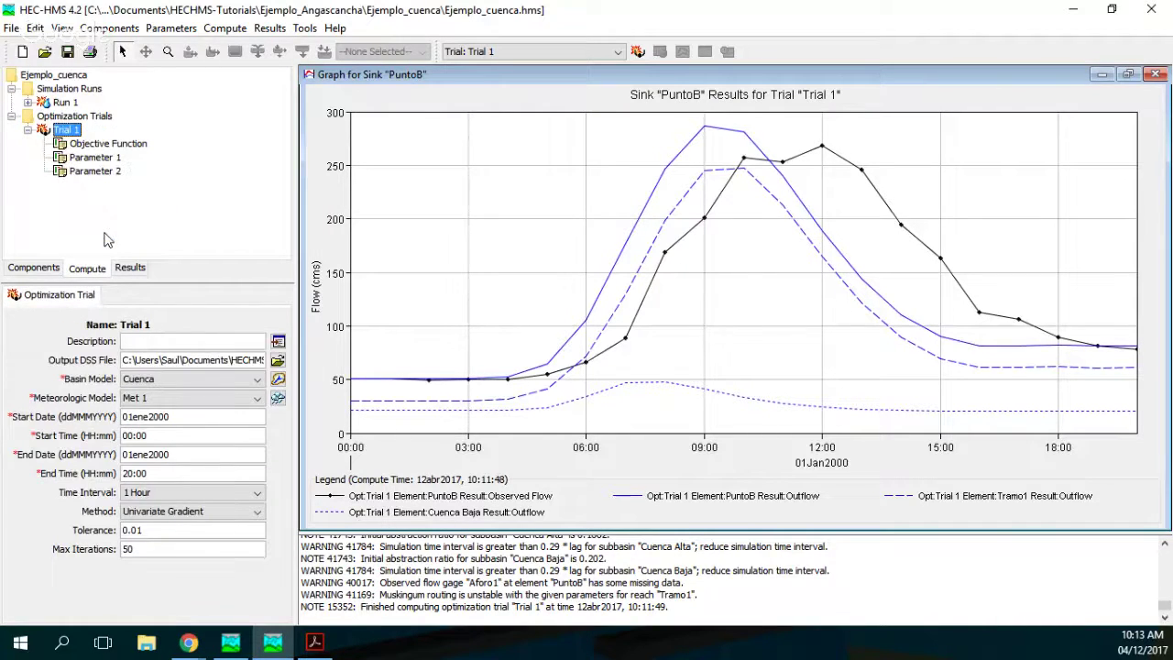
{"action": "left_click", "coordinate": [97, 172]}
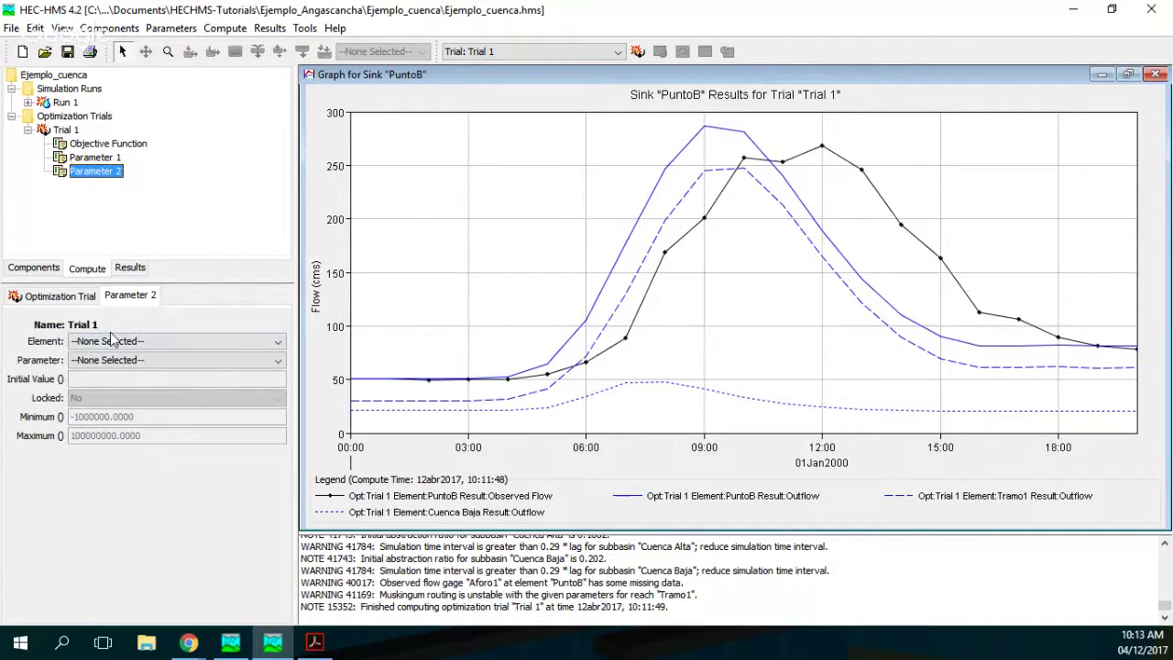
{"action": "left_click", "coordinate": [111, 340]}
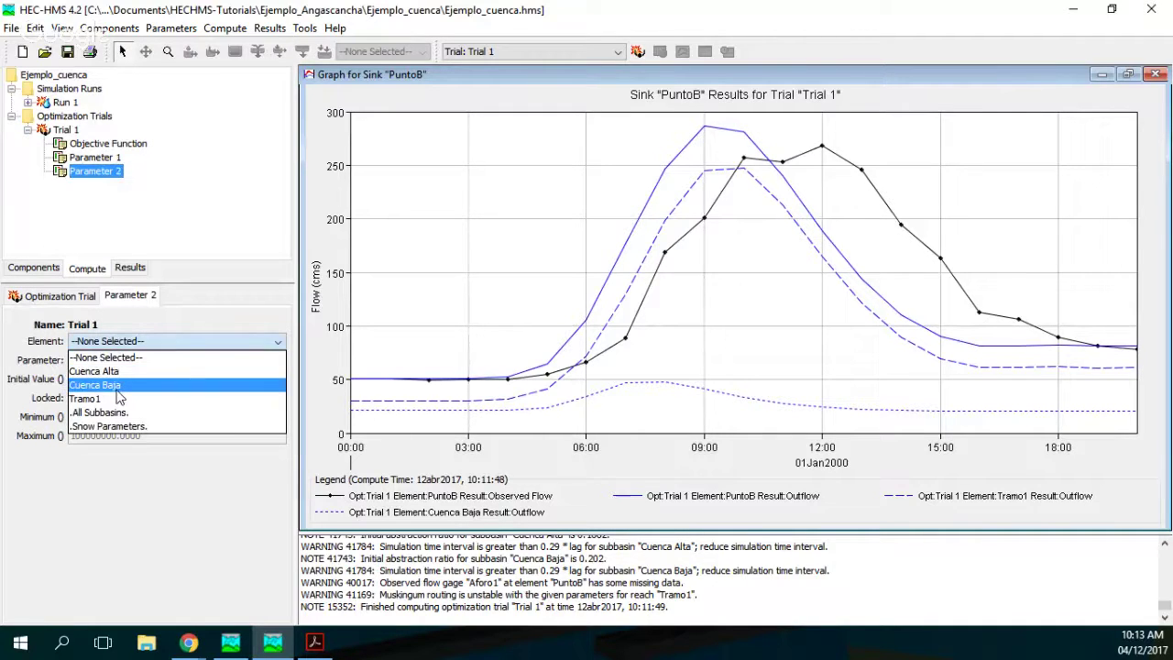
{"action": "left_click", "coordinate": [116, 387]}
{"action": "left_click", "coordinate": [106, 360]}
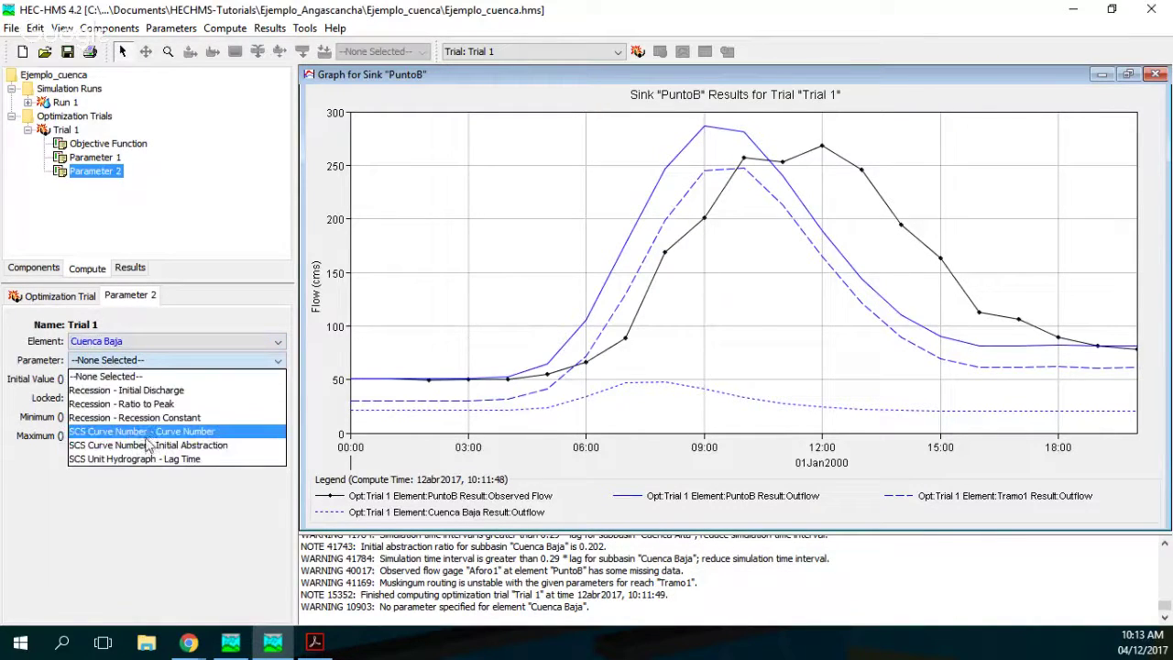
{"action": "left_click", "coordinate": [149, 431]}
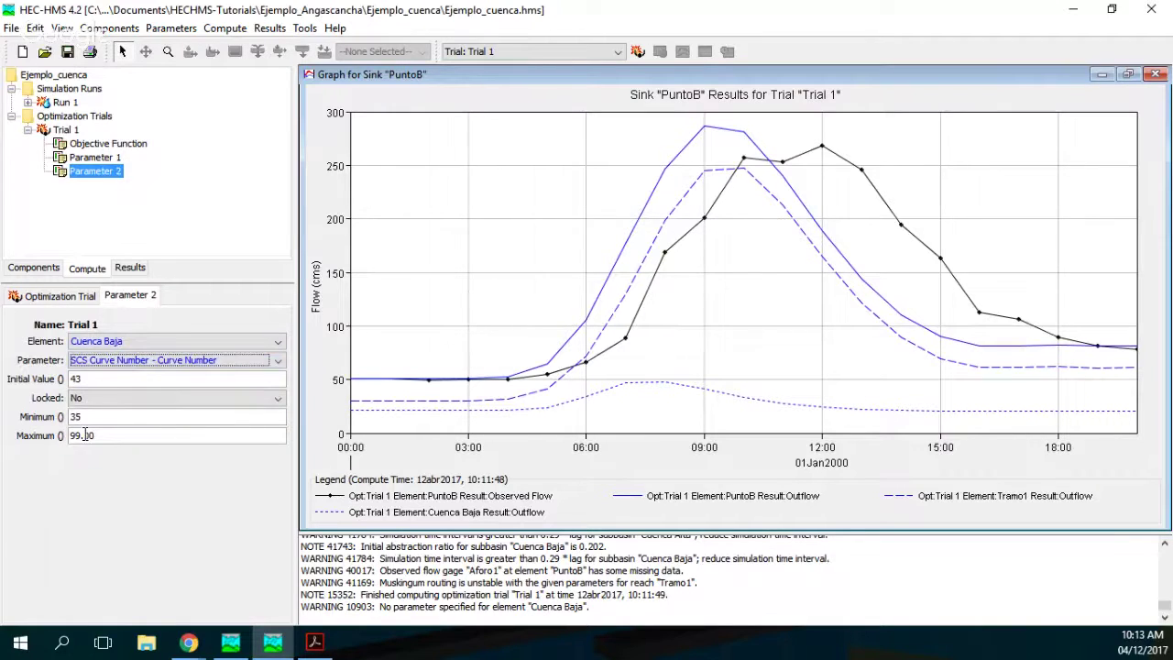
Add a third parameter to optimization trial Trial 1
{"action": "left_click", "coordinate": [72, 132]}
{"action": "right_click", "coordinate": [73, 132]}
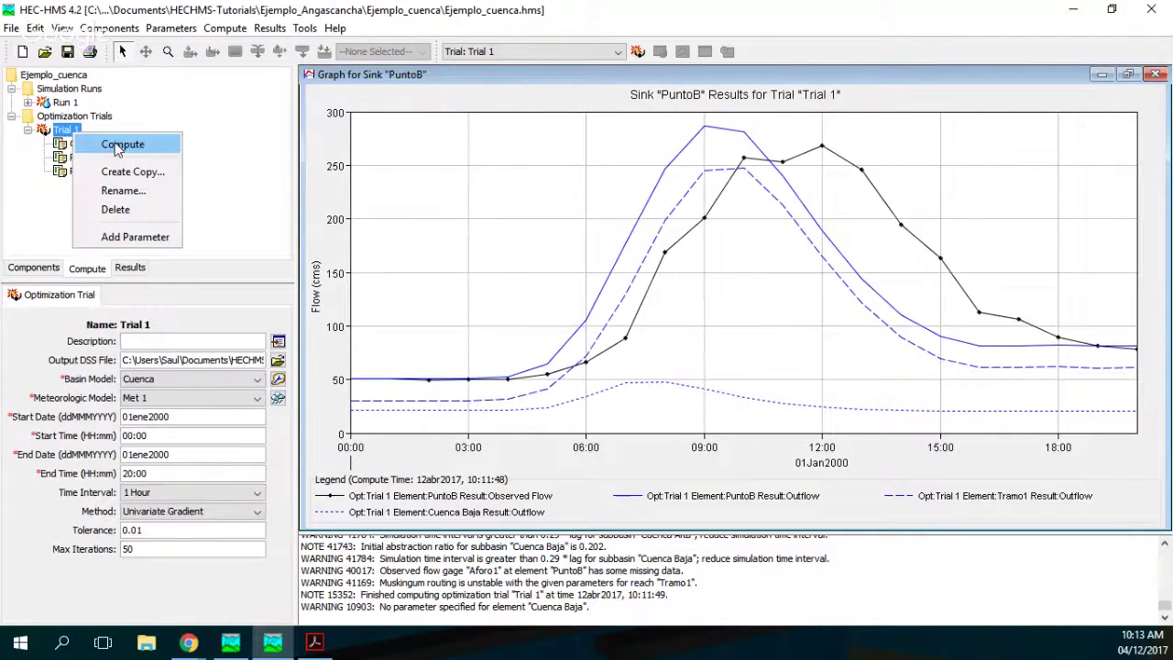
{"action": "left_click", "coordinate": [128, 237]}
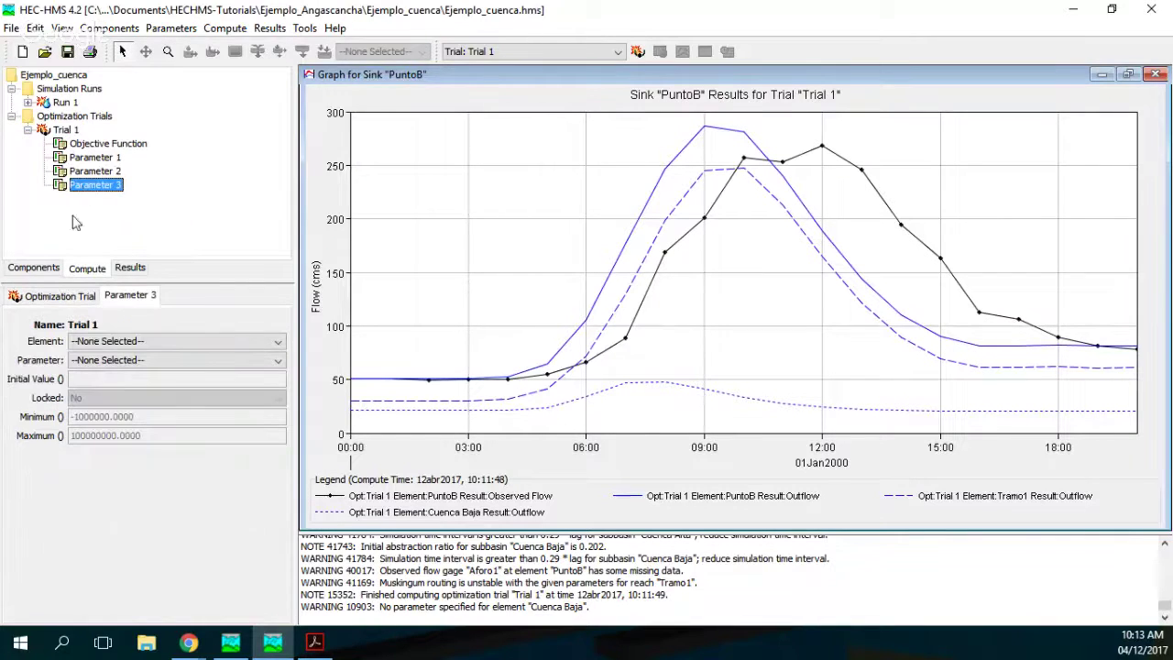
{"action": "left_click", "coordinate": [99, 340]}
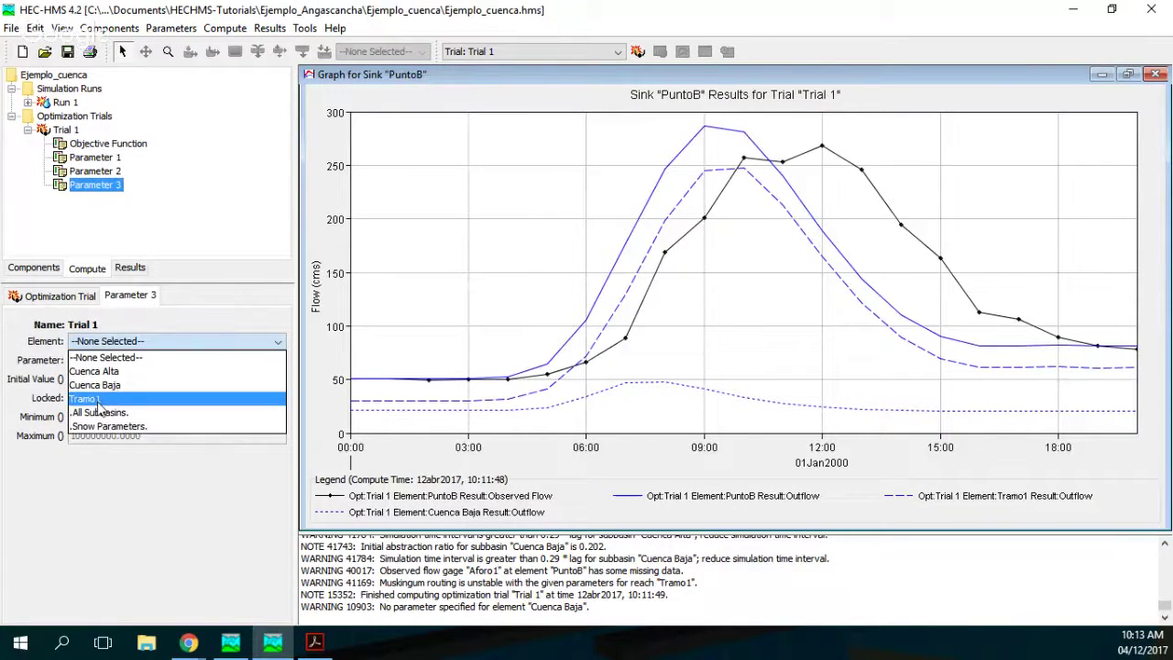
{"action": "left_click", "coordinate": [98, 401]}
{"action": "left_click", "coordinate": [110, 361]}
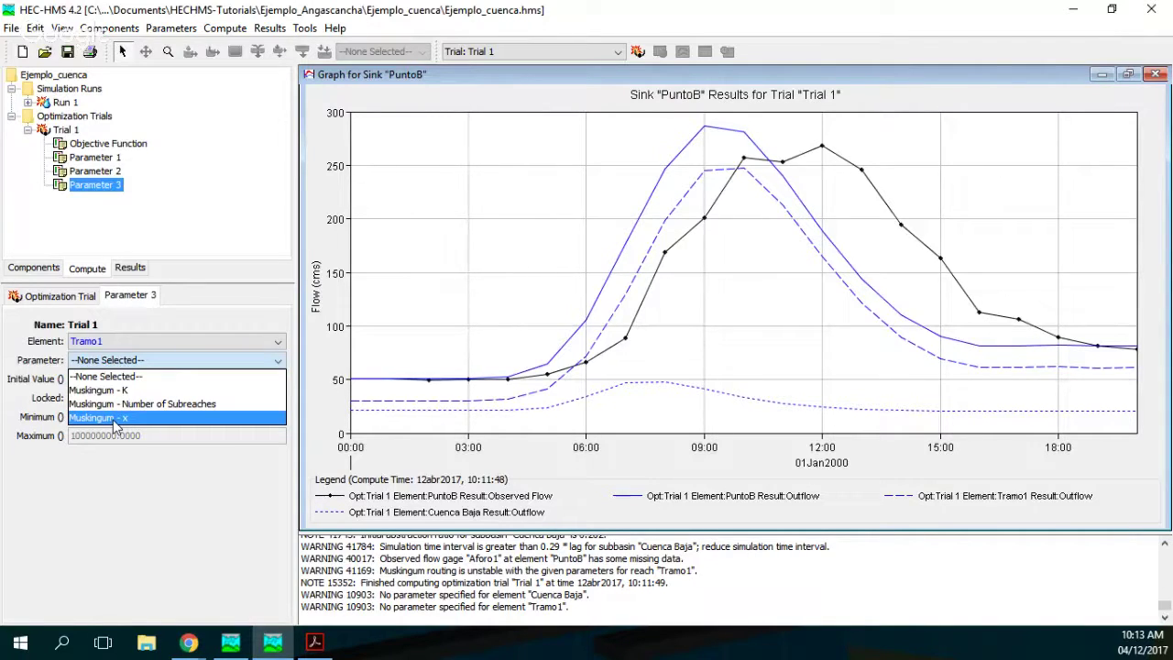
{"action": "left_click", "coordinate": [125, 341]}
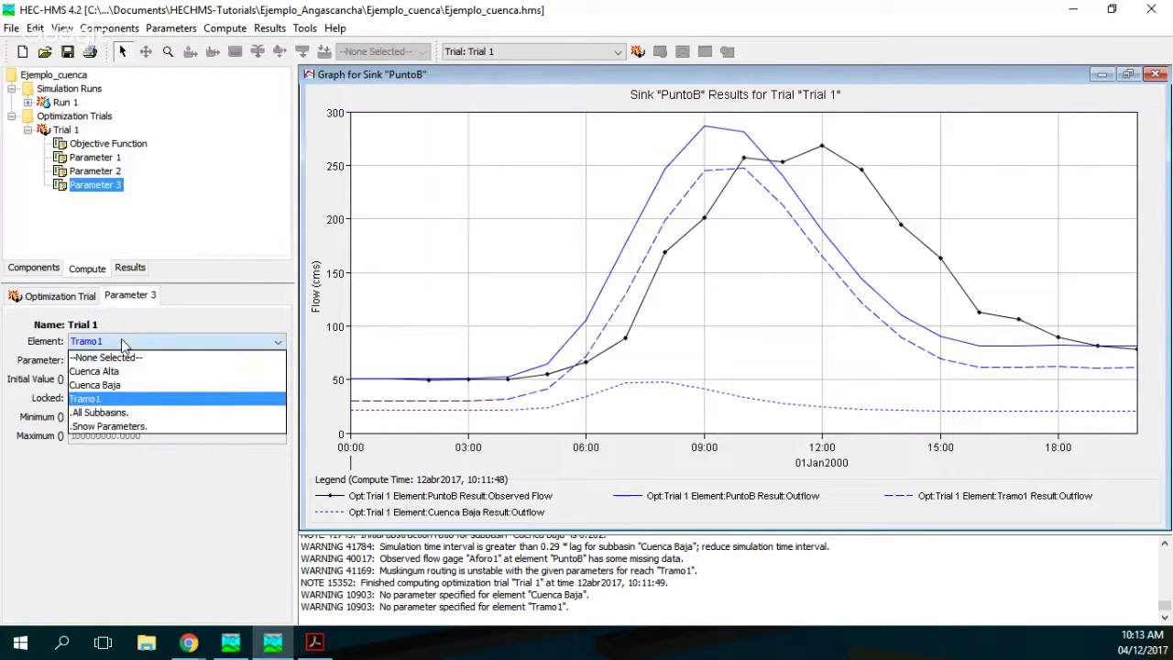
{"action": "left_click", "coordinate": [124, 341]}
Configure Parameter 3 to optimize SCS Unit Hydrograph - Lag Time for the element Cuenca Alta
{"action": "left_click", "coordinate": [125, 342]}
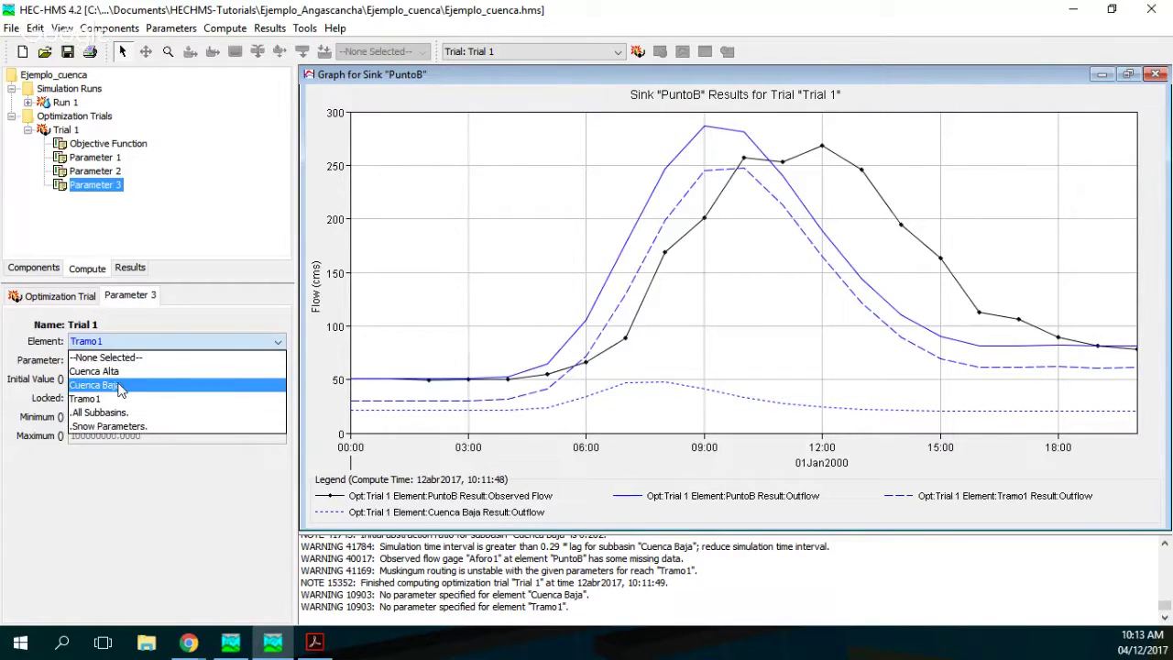
{"action": "left_click", "coordinate": [120, 371]}
{"action": "left_click", "coordinate": [126, 361]}
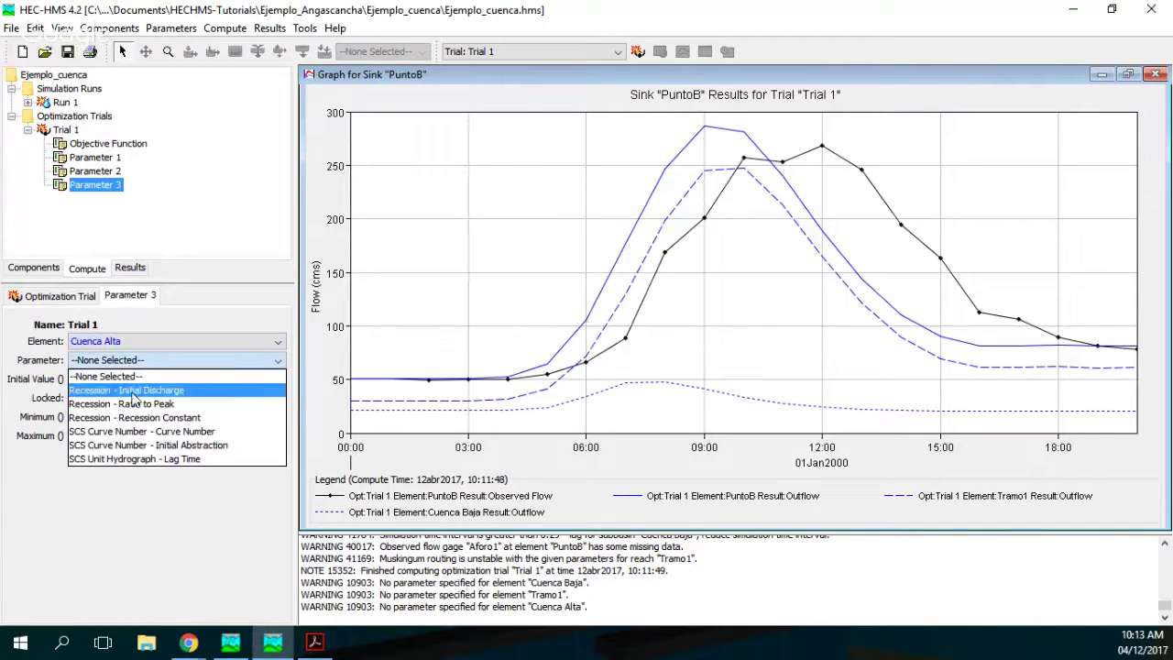
{"action": "left_click", "coordinate": [154, 461]}
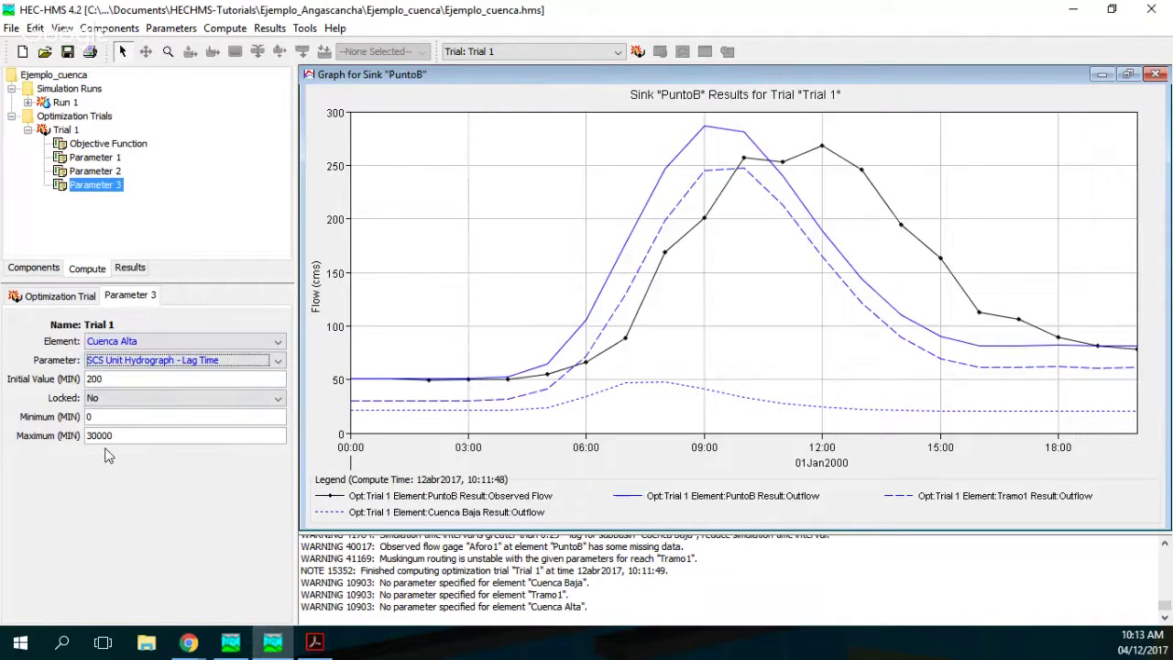
Recompute Trial 1 with its three parameters and dismiss the finished computation window
{"action": "left_click", "coordinate": [68, 131]}
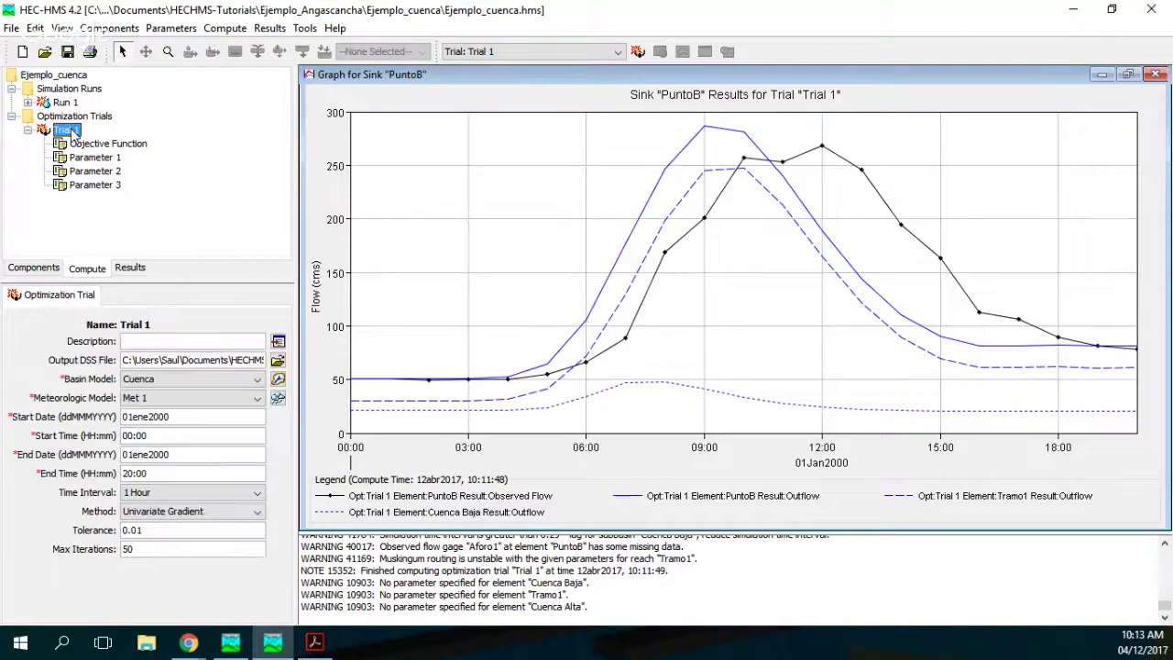
{"action": "right_click", "coordinate": [68, 131]}
{"action": "left_click", "coordinate": [122, 138]}
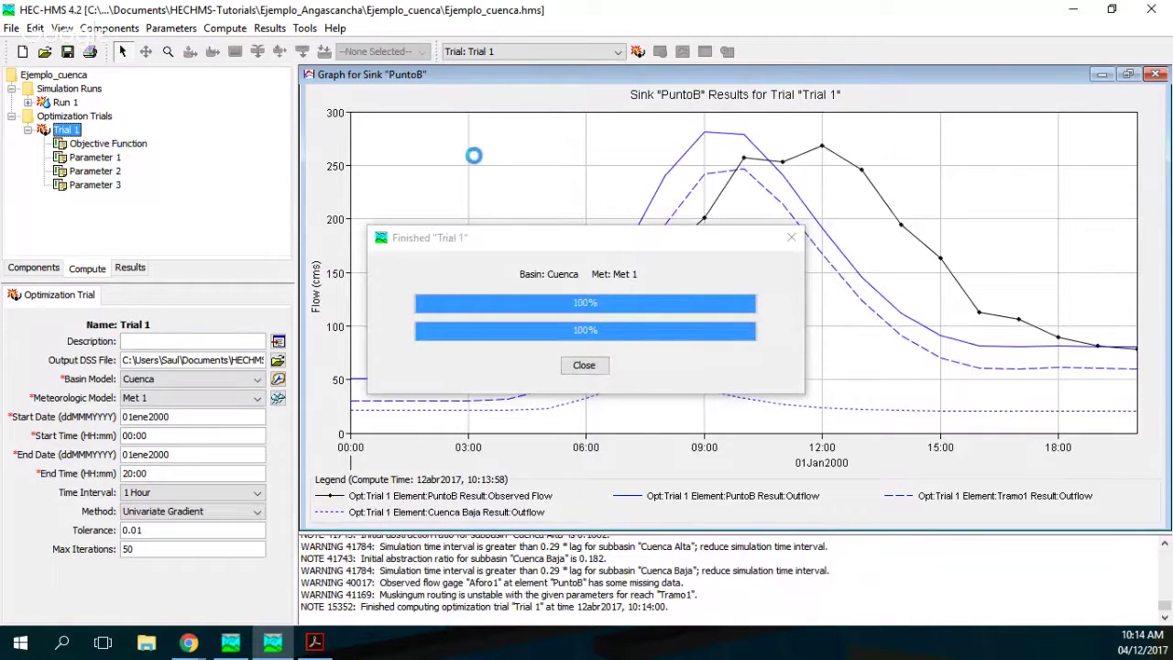
{"action": "left_click", "coordinate": [791, 240]}
{"action": "left_click", "coordinate": [792, 241]}
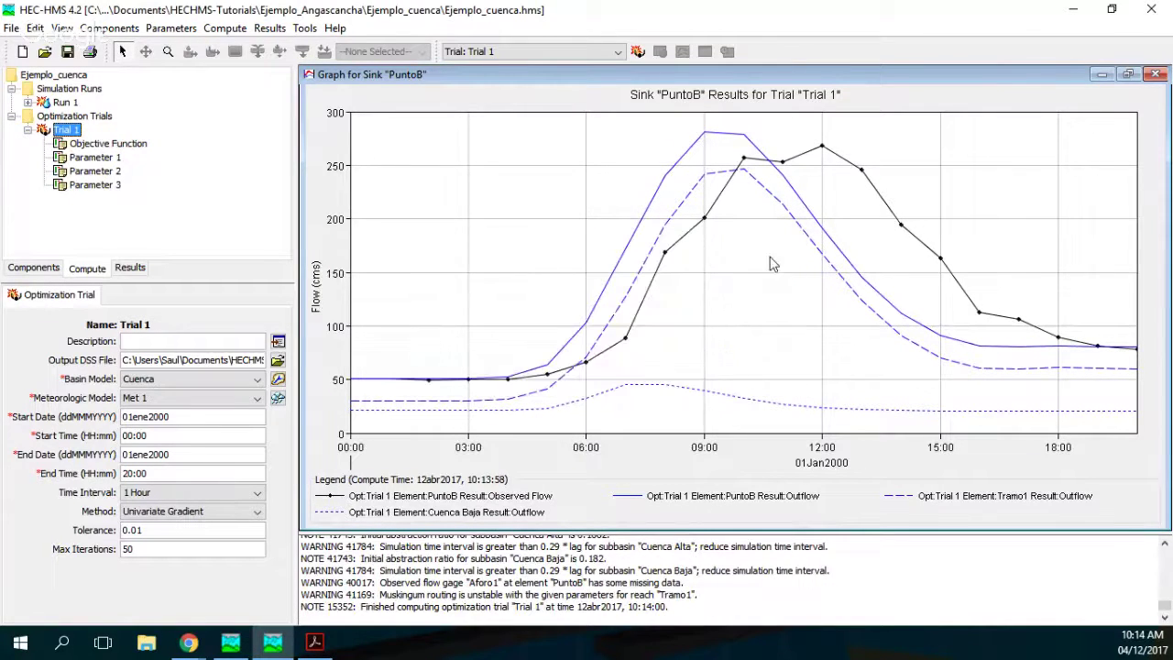
Review the recomputed Trial 1 results: the optimized parameters, the objective function plot and the PuntoB graph
{"action": "left_click", "coordinate": [138, 267]}
{"action": "scroll", "coordinate": [135, 235], "scroll_direction": "up", "scroll_amount": 3}
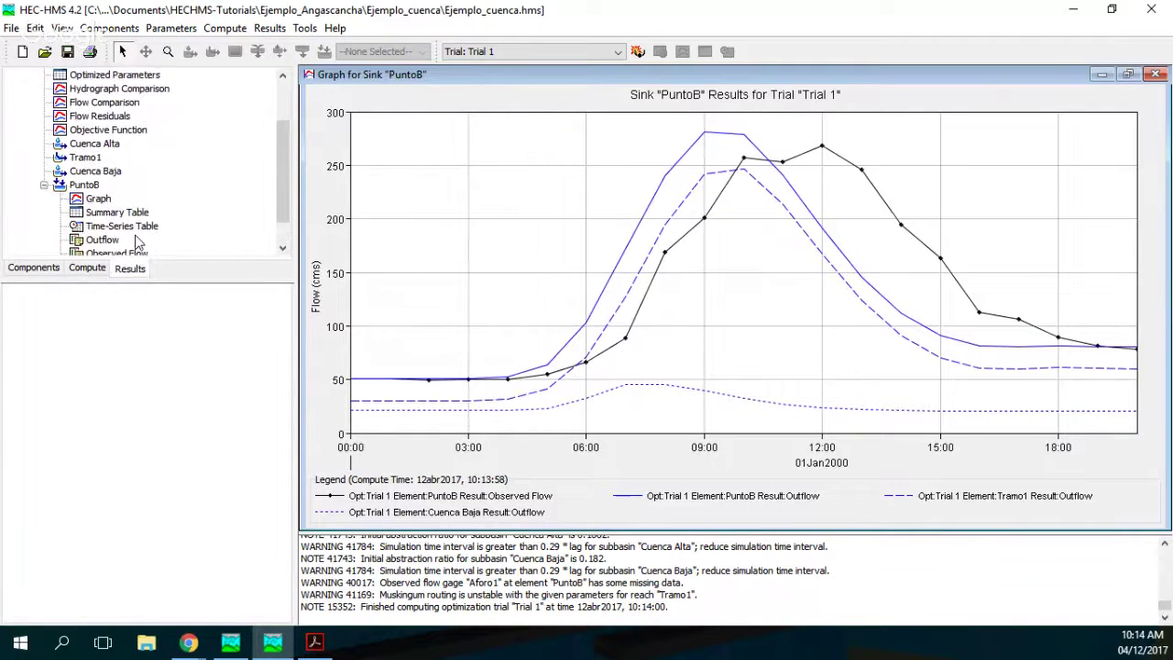
{"action": "left_click", "coordinate": [114, 116]}
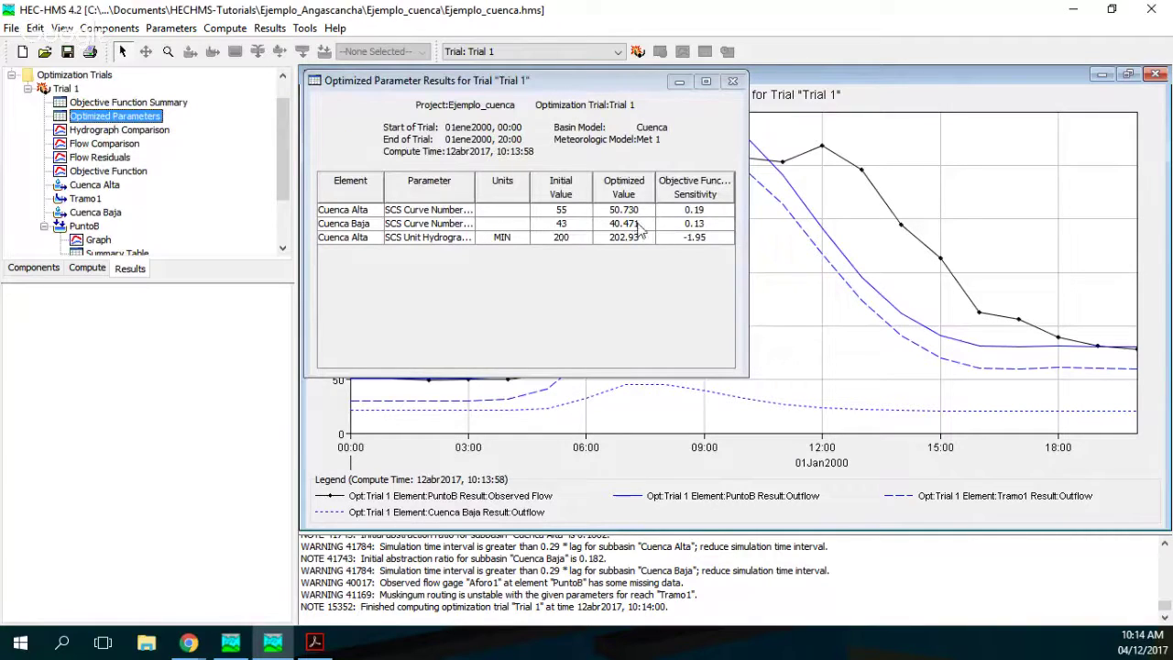
{"action": "left_click", "coordinate": [100, 172]}
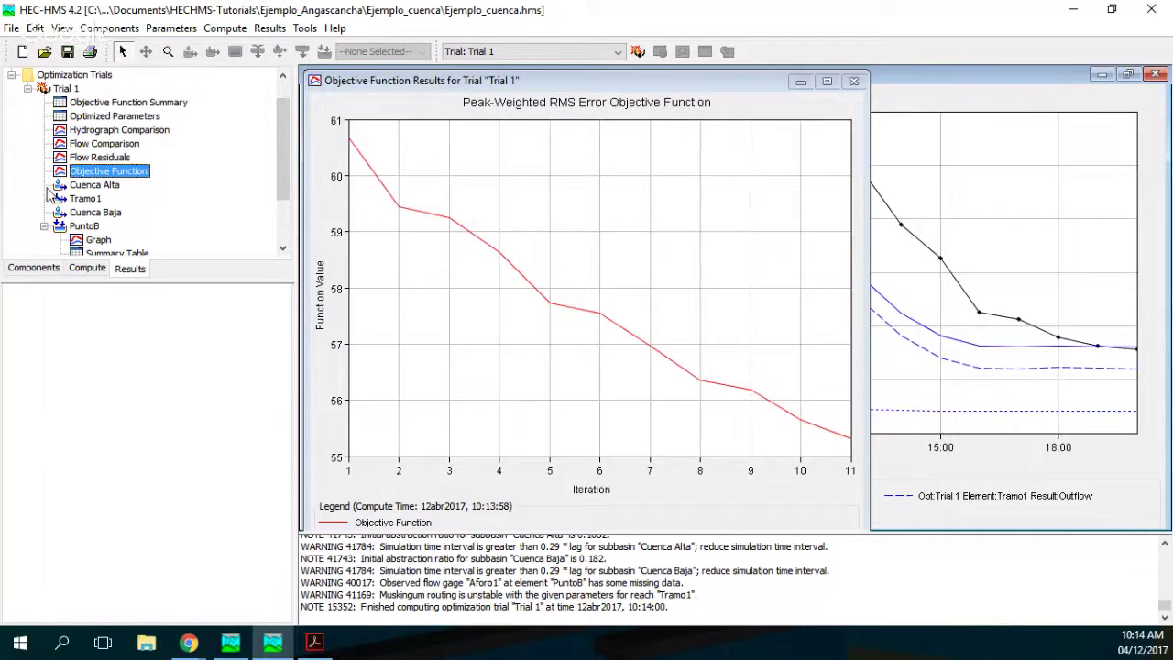
{"action": "left_click", "coordinate": [99, 240]}
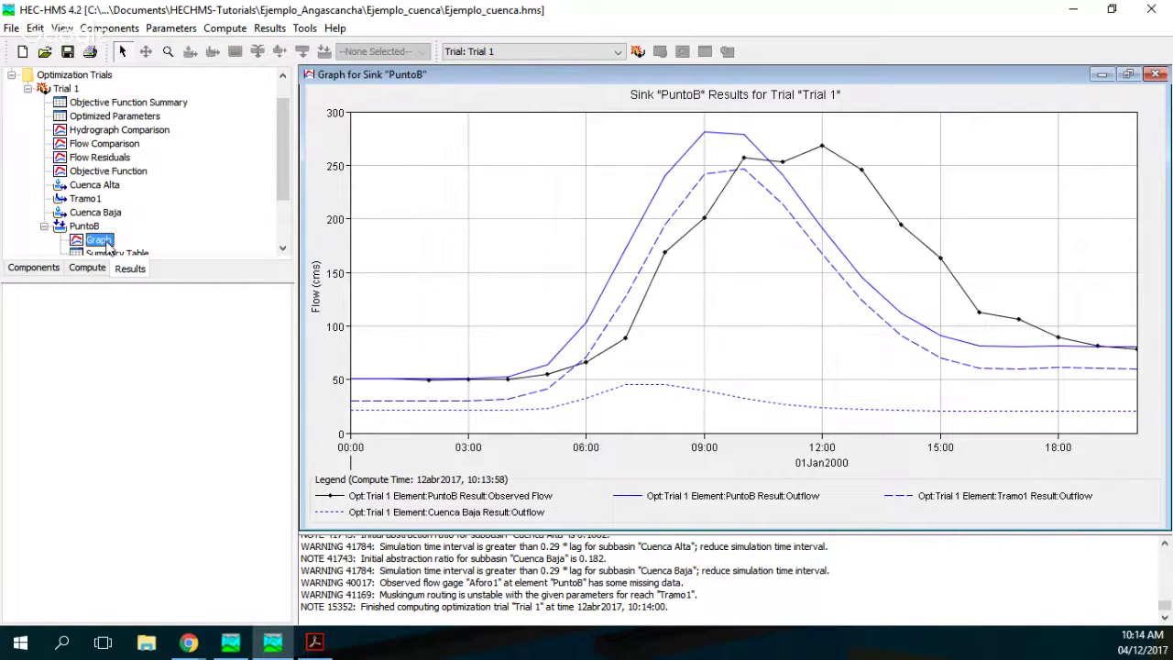
Add Parameter 4 to Trial 1, optimizing Muskingum - x for the reach Tramo1
{"action": "left_click", "coordinate": [87, 268]}
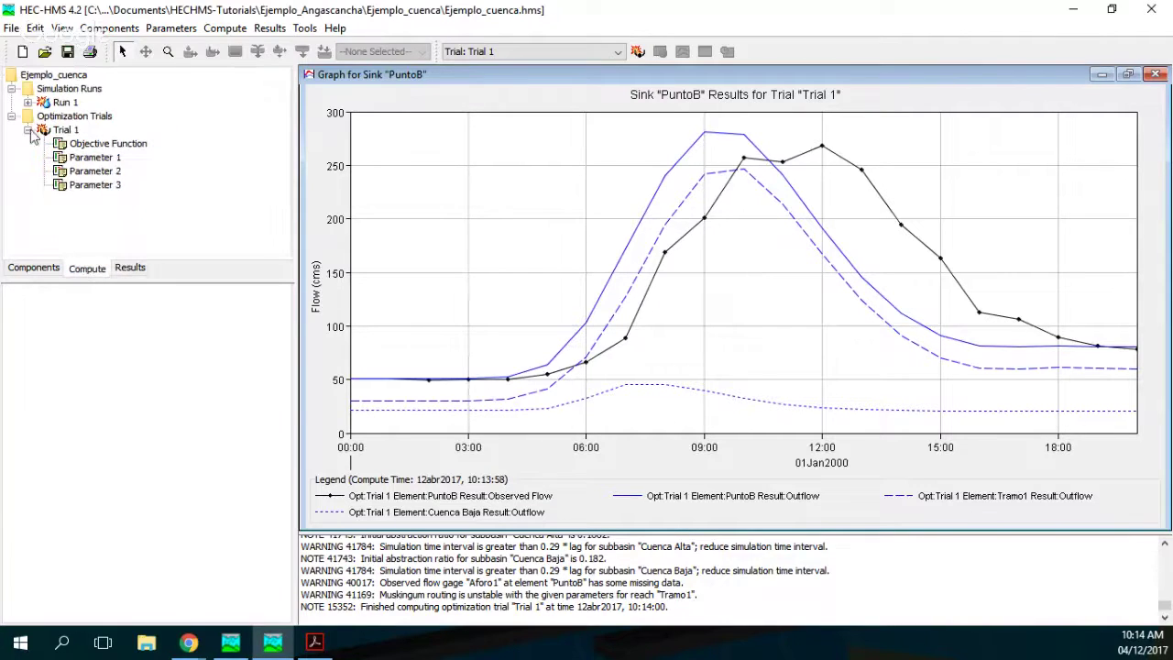
{"action": "left_click", "coordinate": [68, 131]}
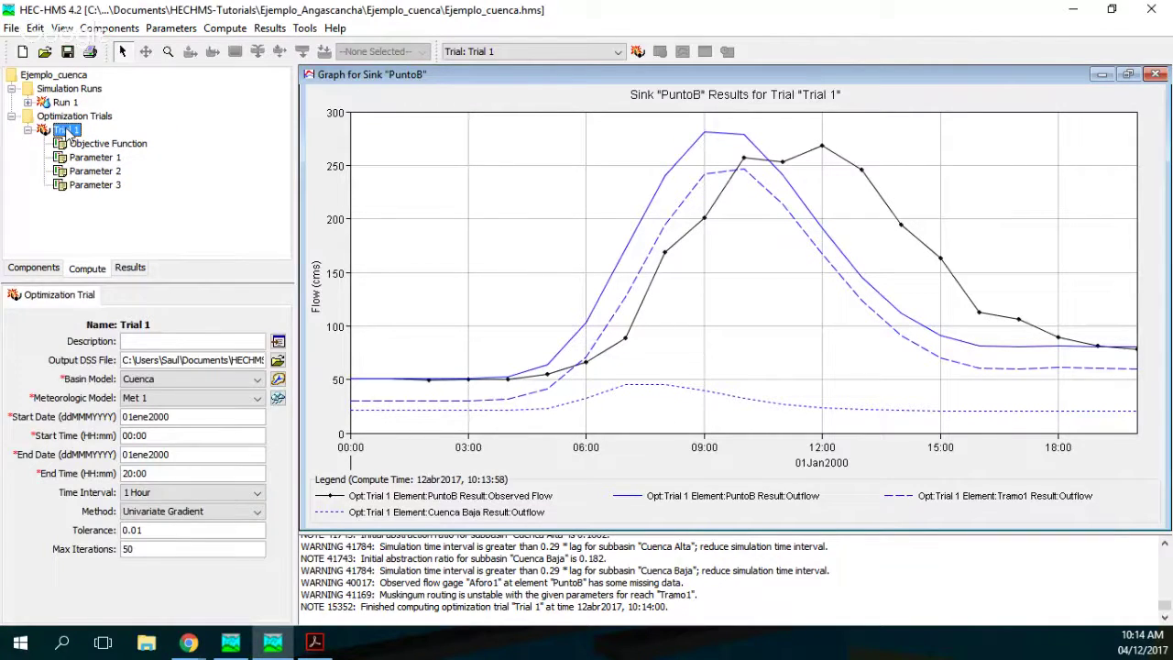
{"action": "right_click", "coordinate": [71, 134]}
{"action": "left_click", "coordinate": [145, 230]}
{"action": "left_click", "coordinate": [104, 200]}
{"action": "left_click", "coordinate": [128, 340]}
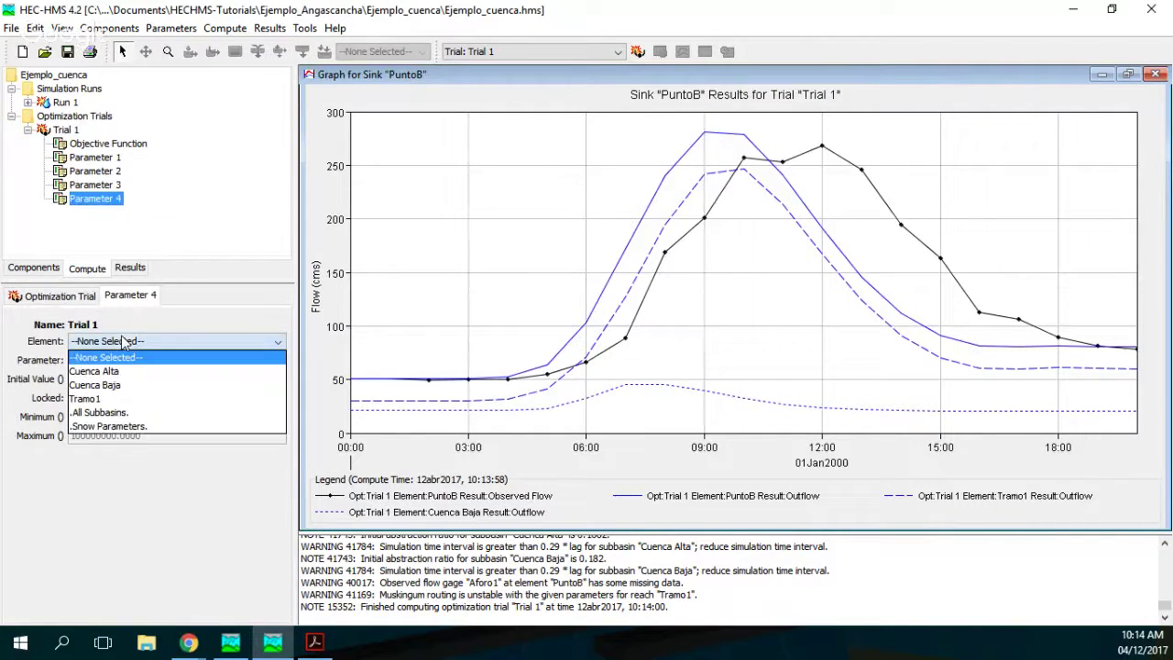
{"action": "left_click", "coordinate": [119, 397]}
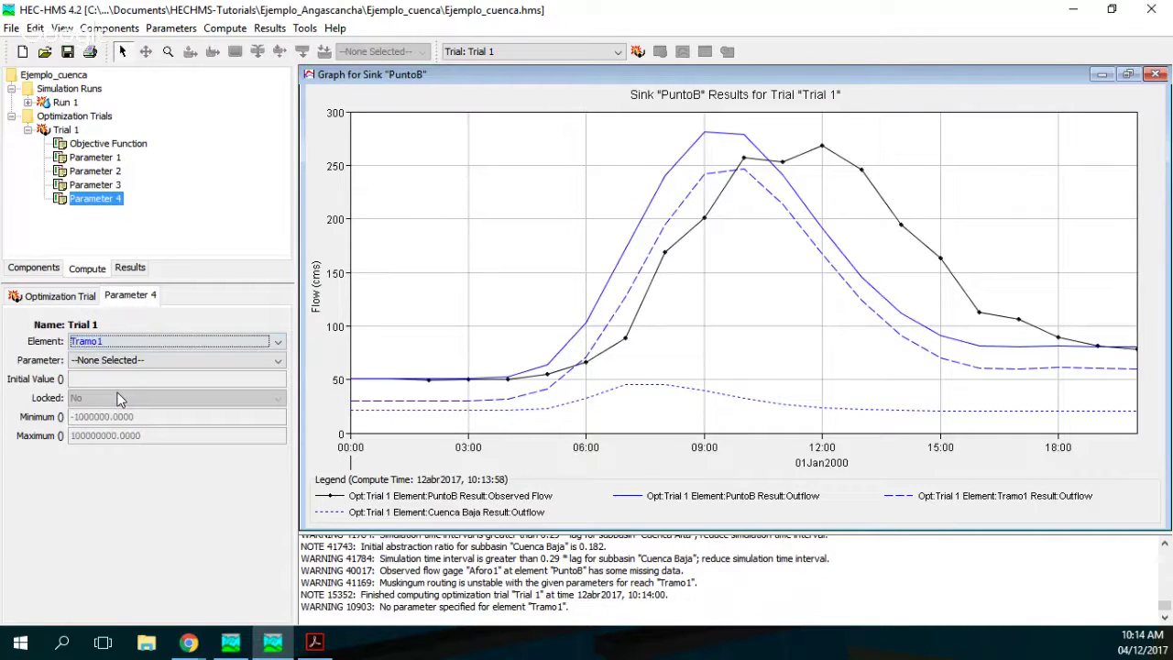
{"action": "left_click", "coordinate": [119, 360]}
{"action": "left_click", "coordinate": [120, 416]}
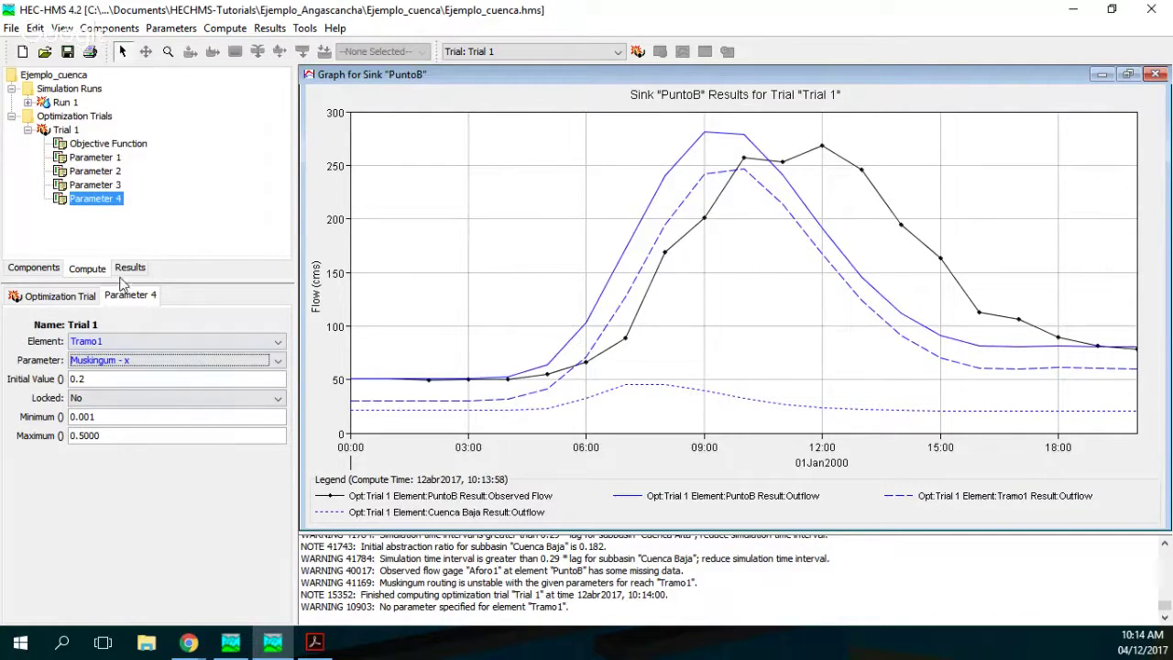
Recompute Trial 1 with its four parameters and dismiss the finished computation window
{"action": "right_click", "coordinate": [70, 133]}
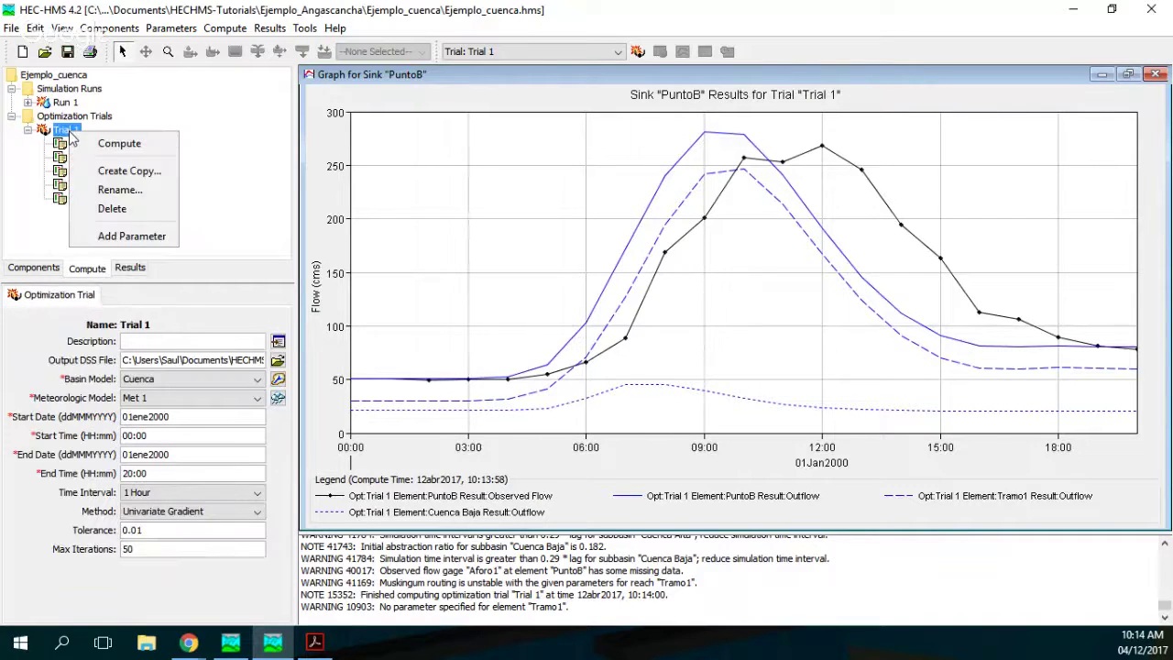
{"action": "left_click", "coordinate": [101, 142]}
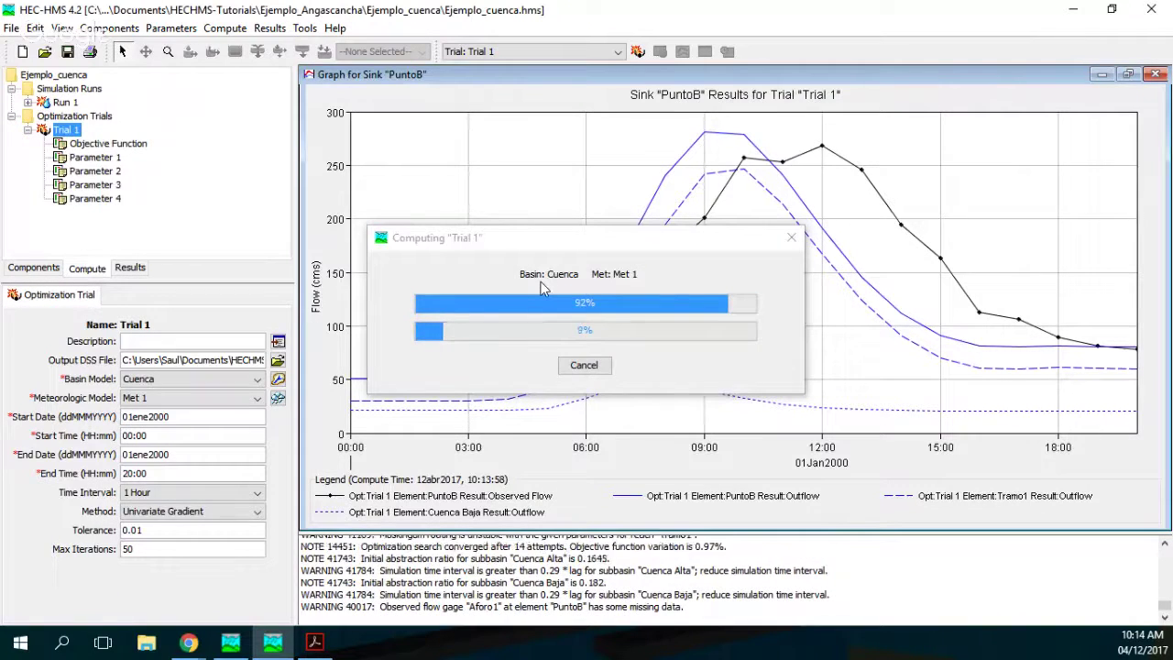
{"action": "left_click", "coordinate": [584, 365]}
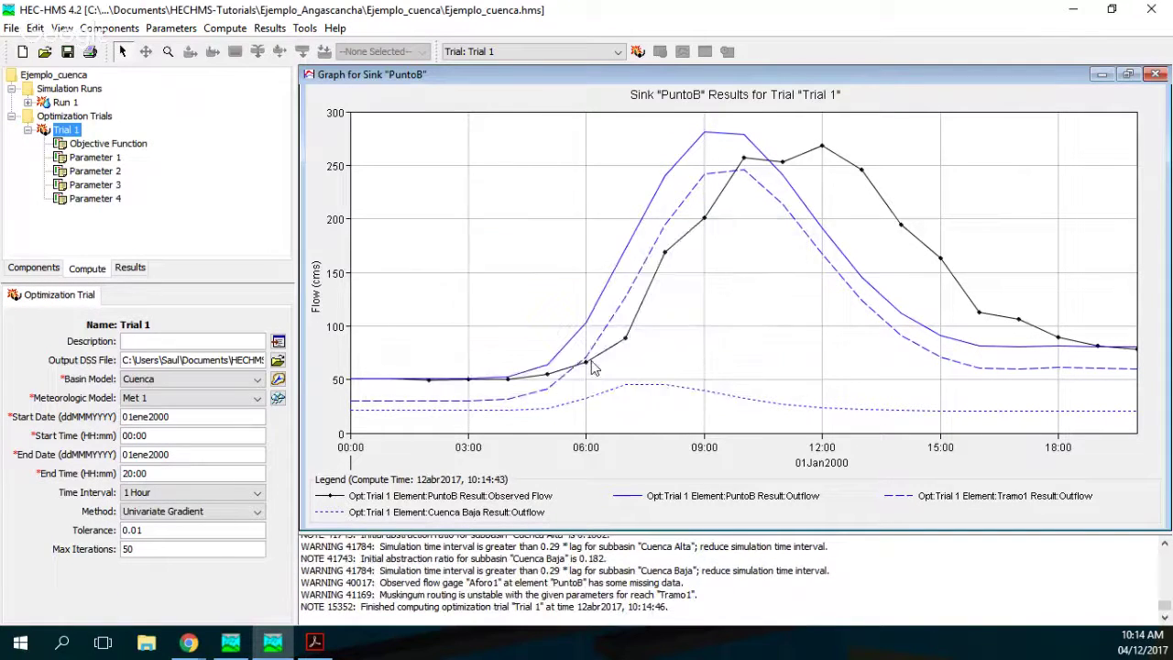
Examine the objective function plot in the recomputed Trial 1 results at full size and close it
{"action": "left_click", "coordinate": [130, 267]}
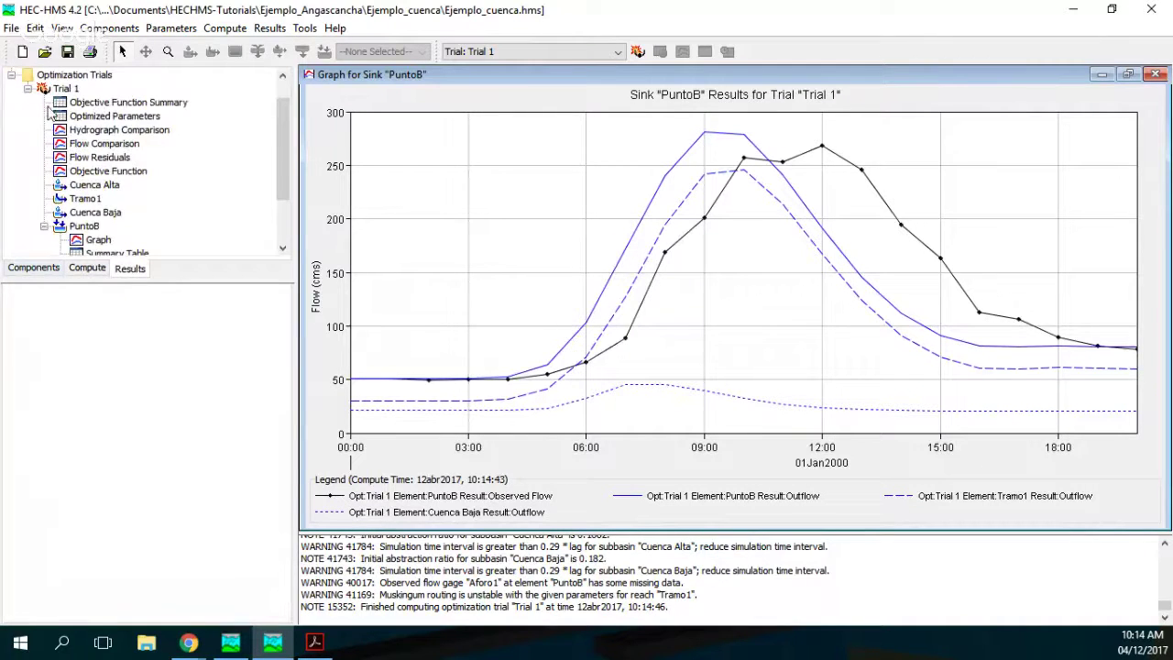
{"action": "left_click", "coordinate": [108, 171]}
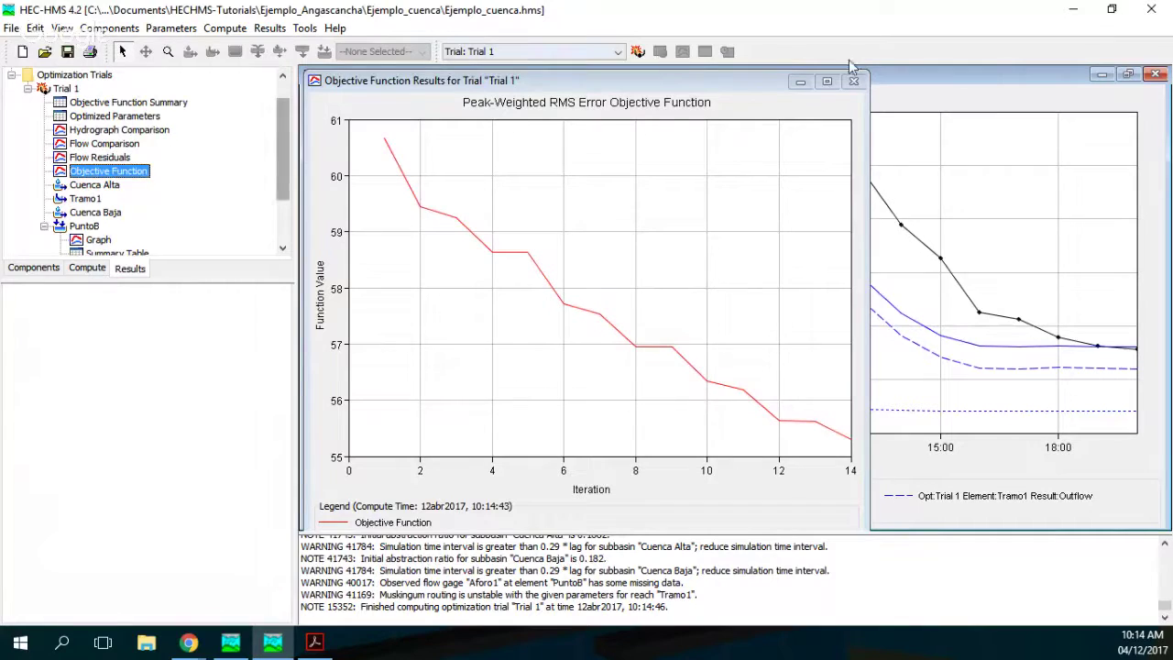
{"action": "left_click", "coordinate": [855, 82]}
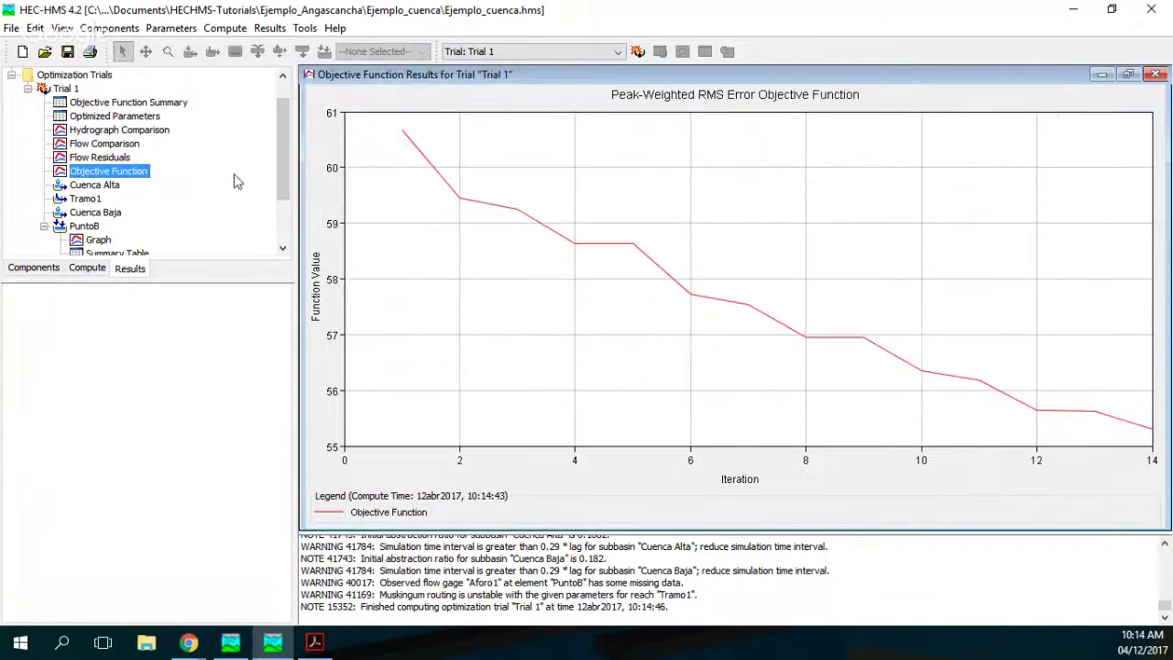
{"action": "left_click", "coordinate": [1157, 74]}
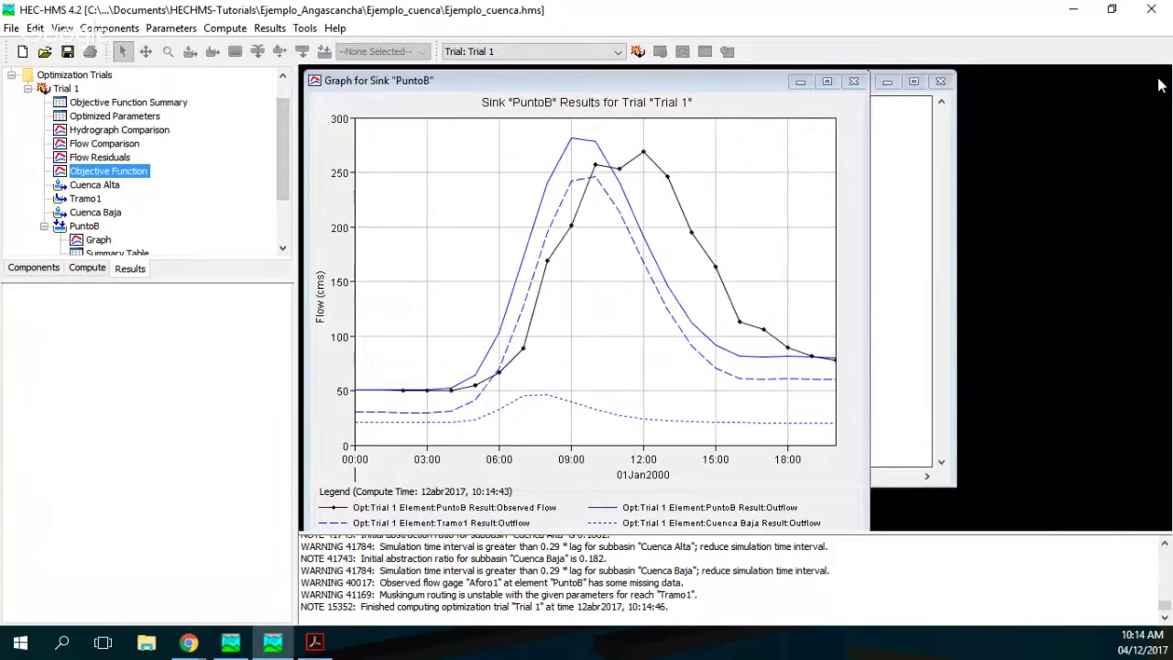
Close the PuntoB graph and the optimized parameter results, leaving only the Cuenca basin model map open and maximized
{"action": "left_click", "coordinate": [866, 83]}
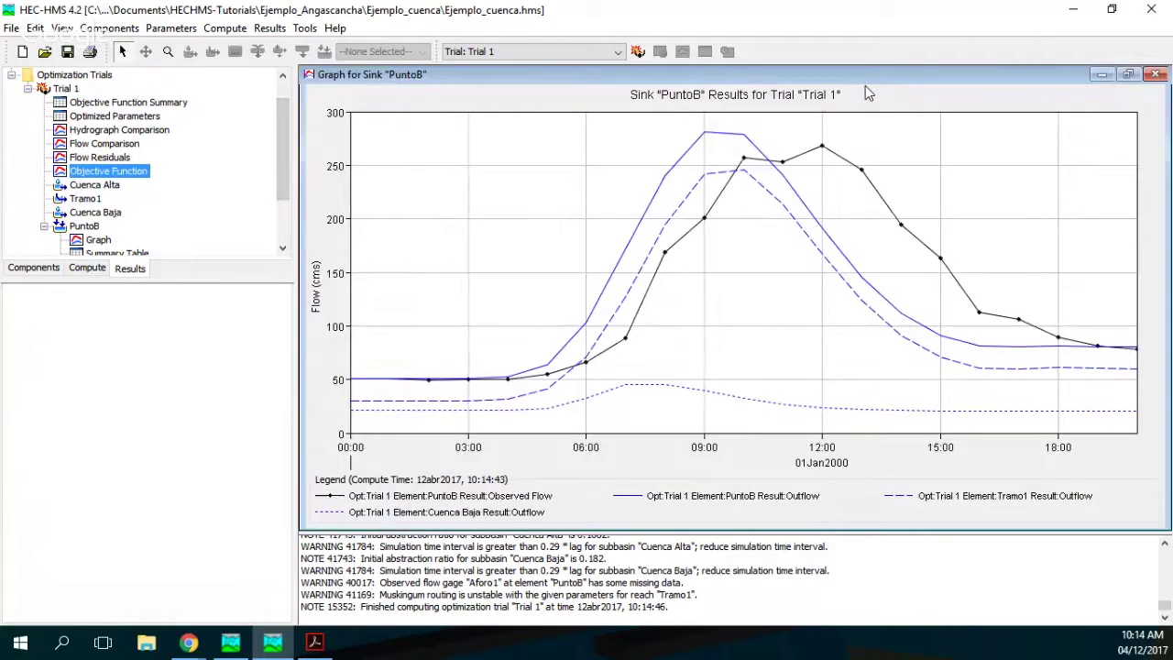
{"action": "left_click", "coordinate": [865, 85]}
{"action": "left_click", "coordinate": [884, 84]}
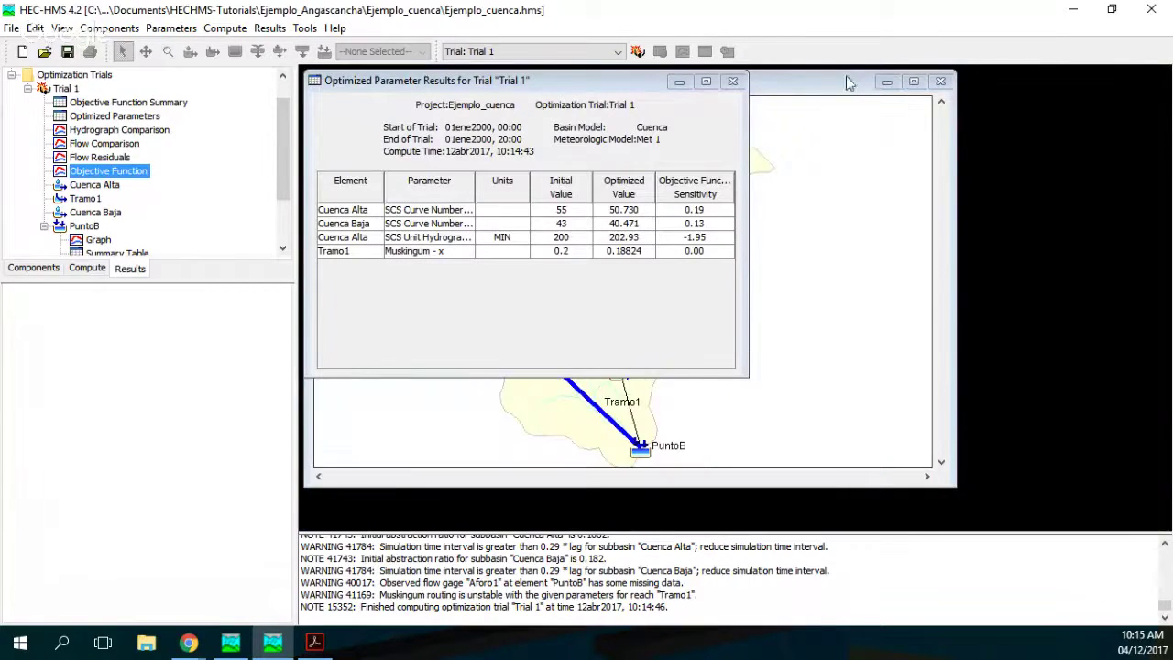
{"action": "left_click", "coordinate": [706, 81]}
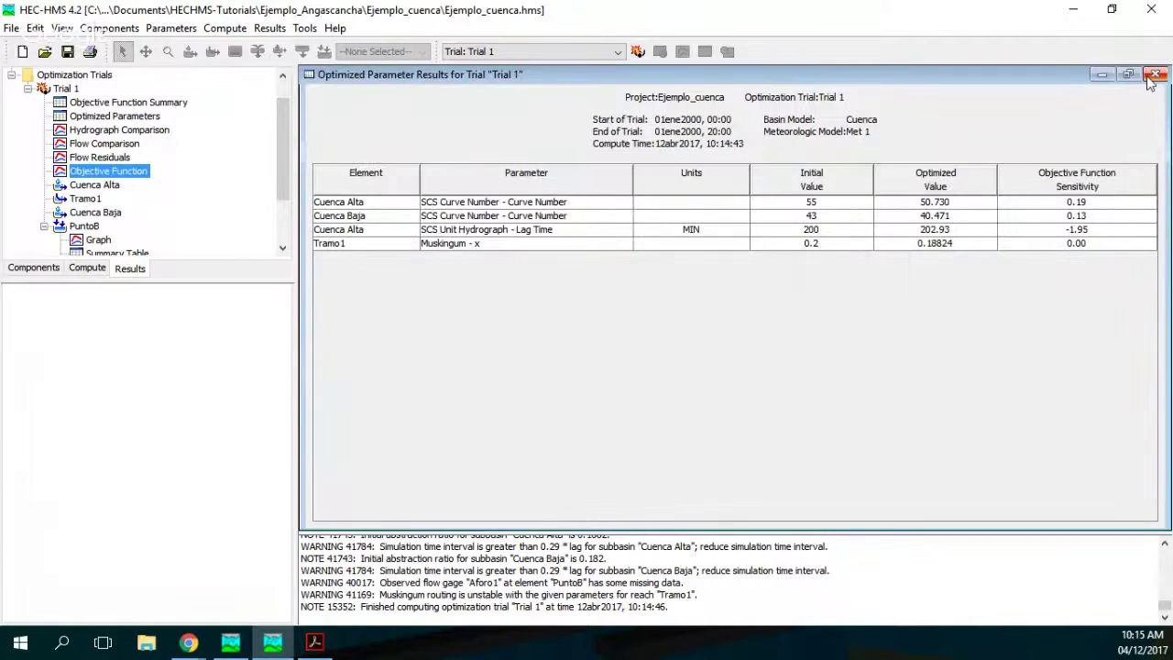
{"action": "left_click", "coordinate": [1155, 75]}
{"action": "left_click", "coordinate": [944, 83]}
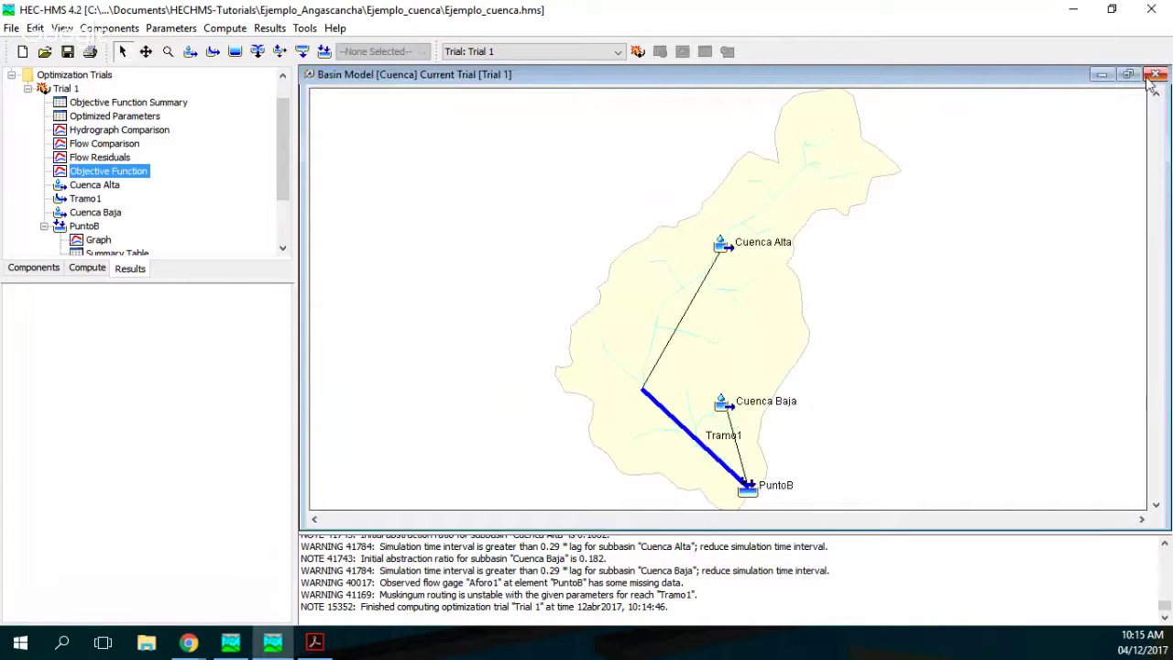
{"action": "left_click", "coordinate": [1103, 75]}
{"action": "left_click", "coordinate": [741, 76]}
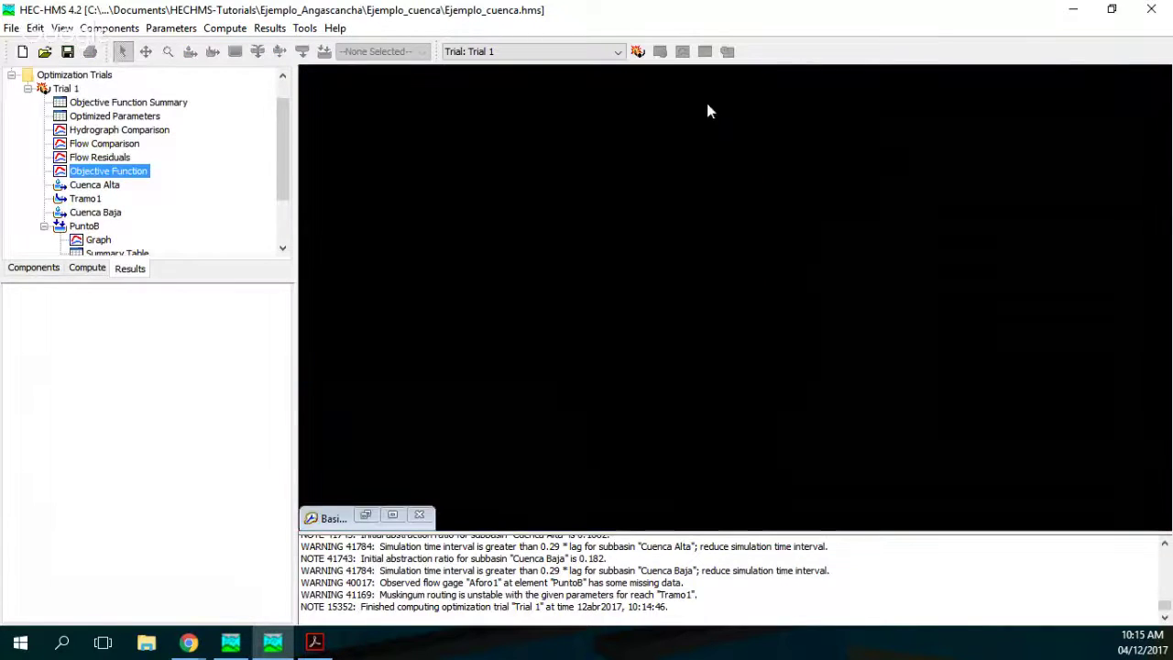
{"action": "left_click", "coordinate": [393, 514]}
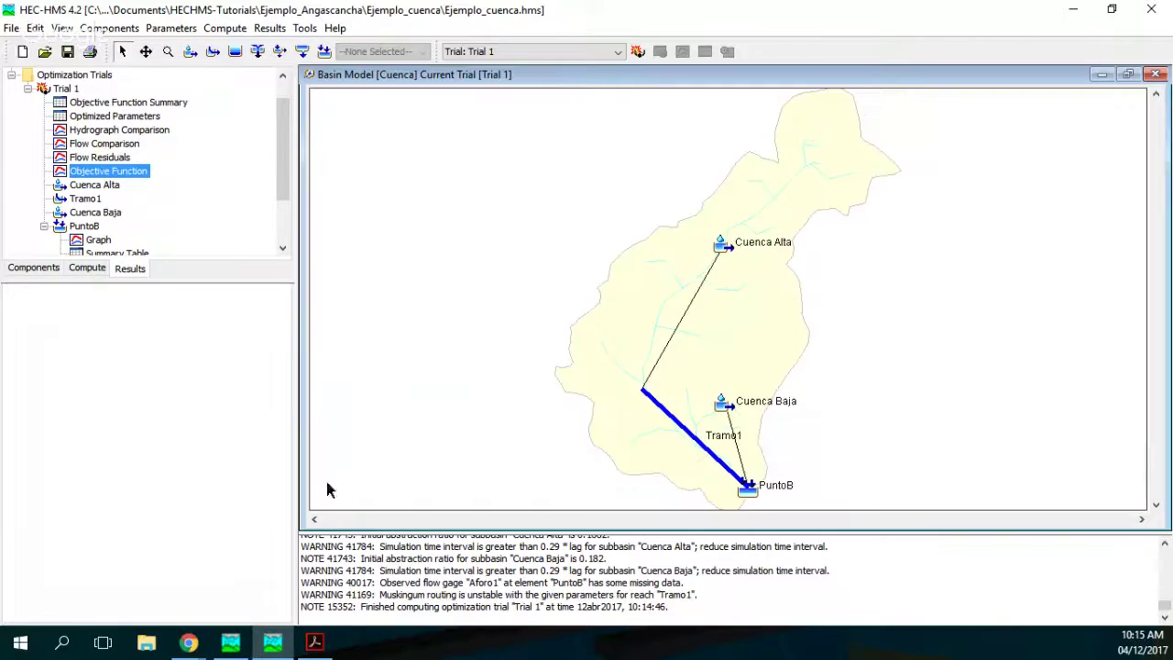
Review Trial 1's optimized parameters table and the PuntoB graph comparing observed flow with simulated outflow
{"action": "scroll", "coordinate": [197, 208], "scroll_direction": "down", "scroll_amount": 2}
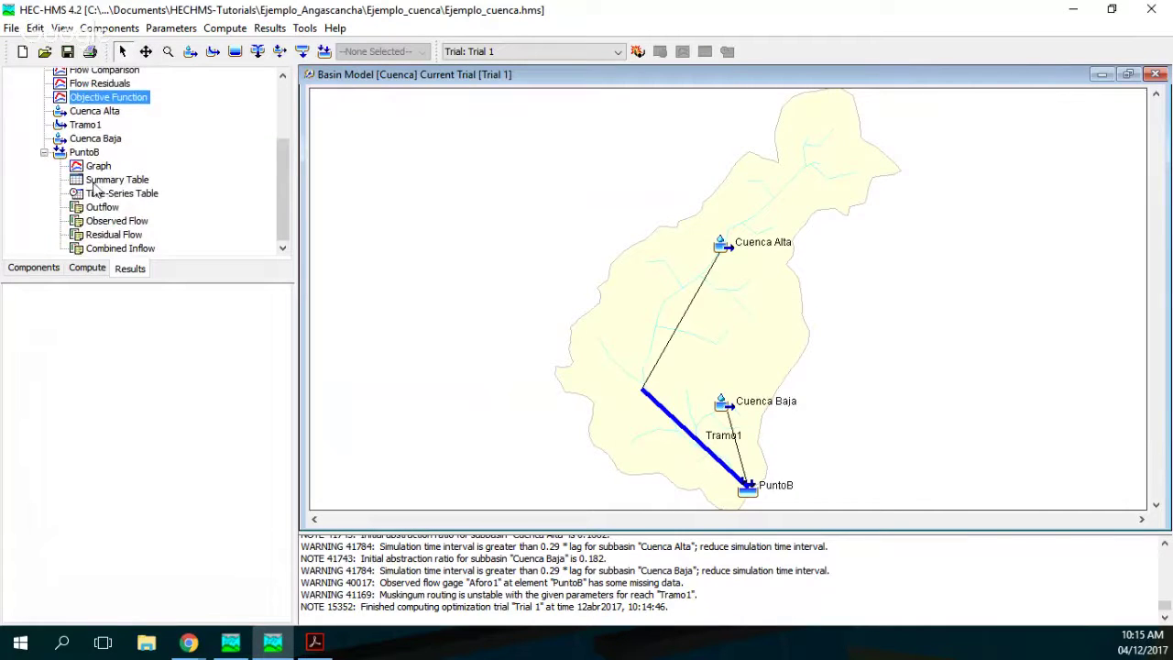
{"action": "left_click", "coordinate": [99, 181]}
{"action": "left_click", "coordinate": [93, 168]}
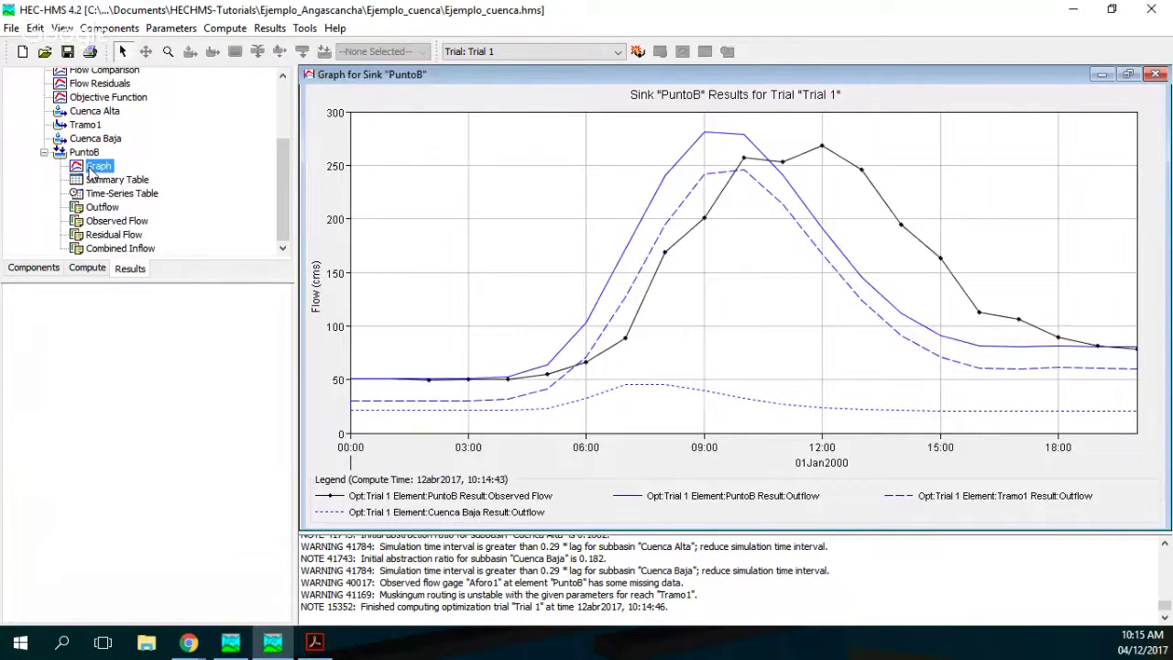
{"action": "scroll", "coordinate": [97, 170], "scroll_direction": "up", "scroll_amount": 3}
{"action": "left_click", "coordinate": [112, 144]}
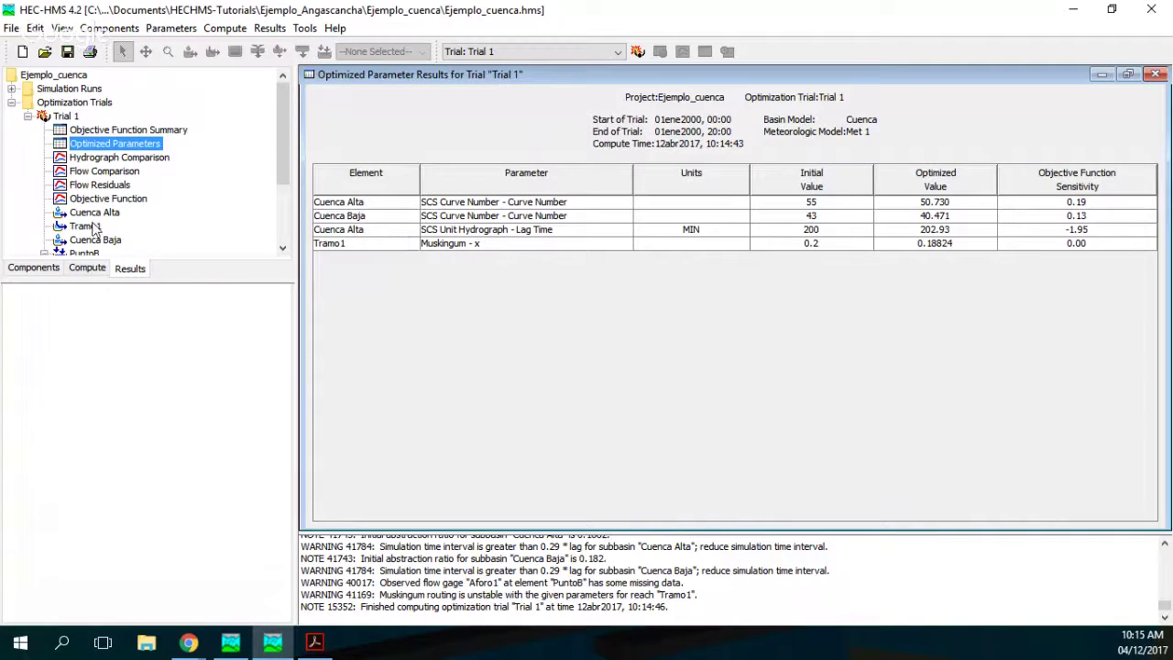
{"action": "double_click", "coordinate": [85, 252]}
{"action": "left_click", "coordinate": [89, 154]}
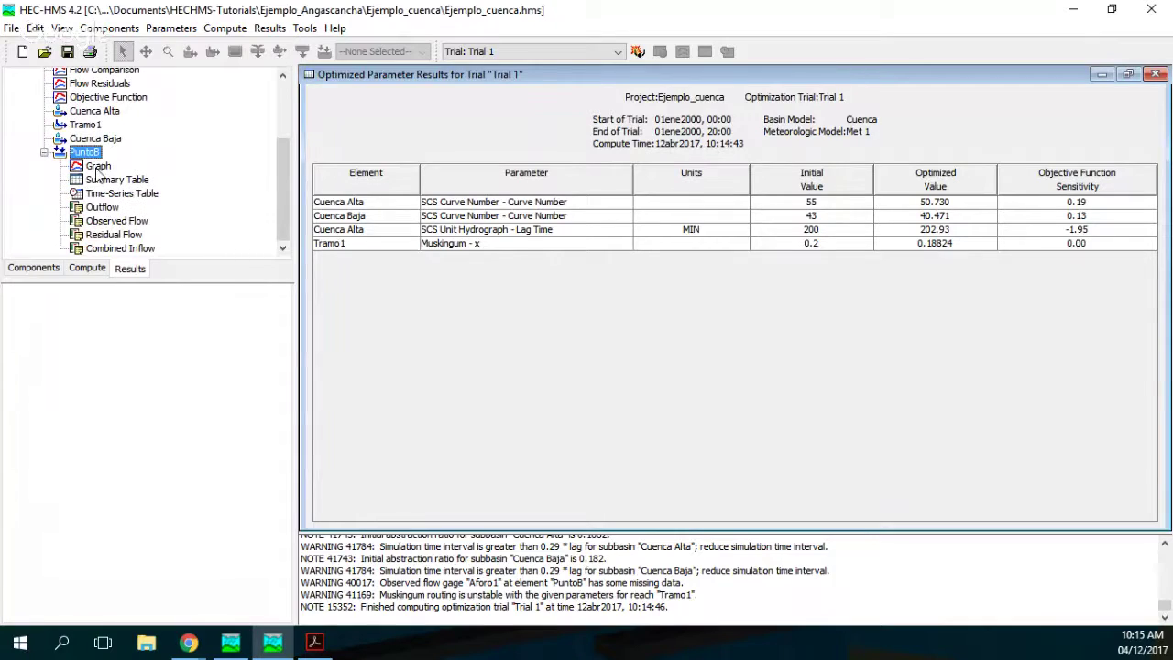
{"action": "left_click", "coordinate": [98, 166]}
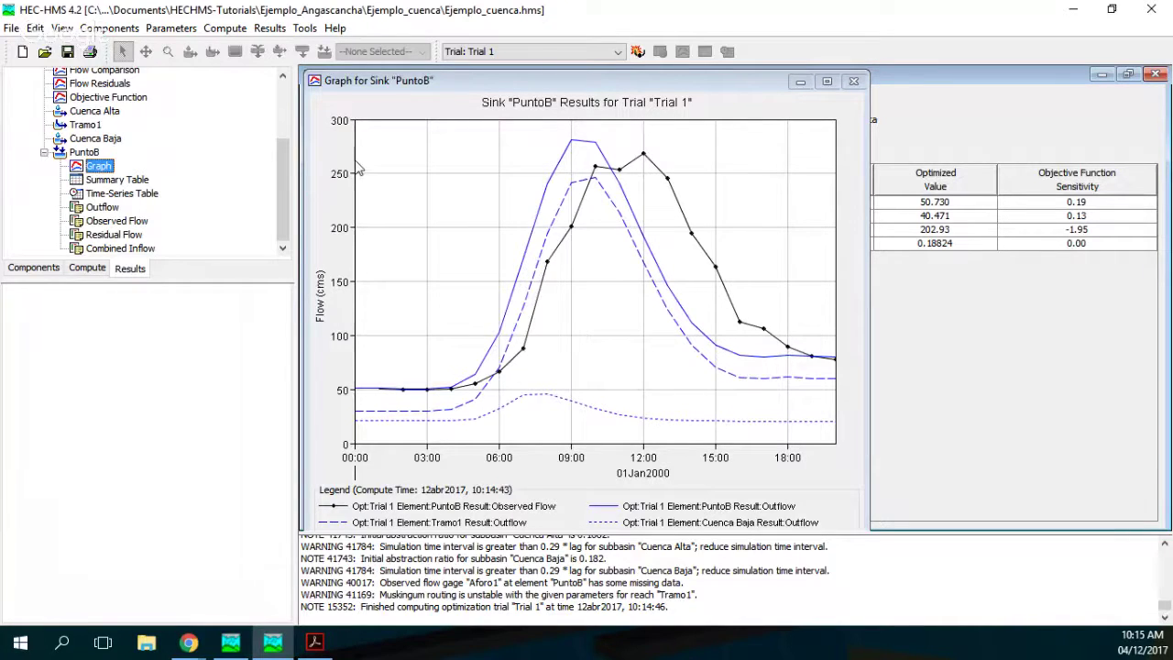
Switch to Chrome and look through the Hatari Labs HEC-HMS basin modeling tutorial, including its input data downloads
{"action": "left_click", "coordinate": [188, 641]}
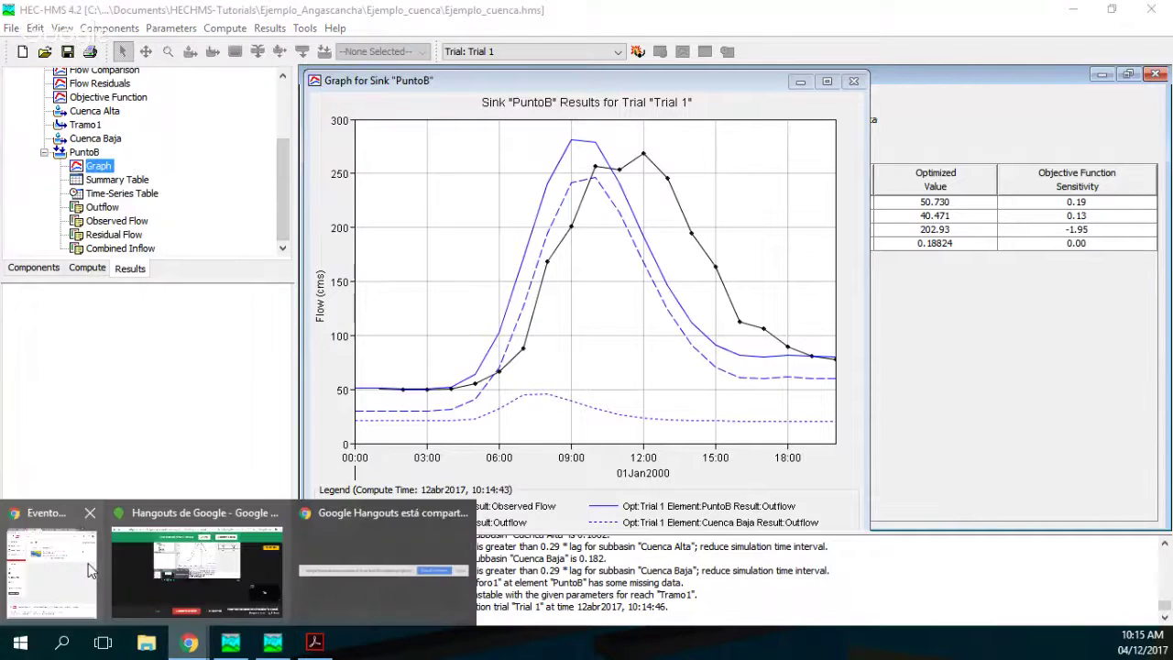
{"action": "mouse_move", "coordinate": [64, 576]}
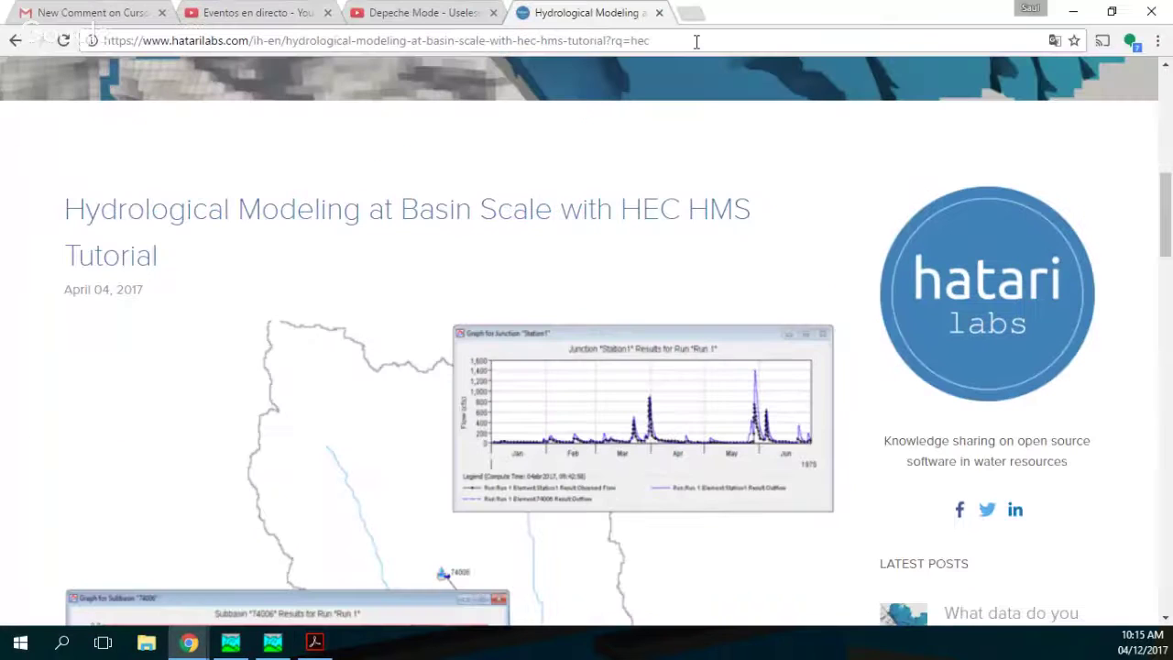
{"action": "scroll", "coordinate": [655, 327], "scroll_direction": "down", "scroll_amount": 2}
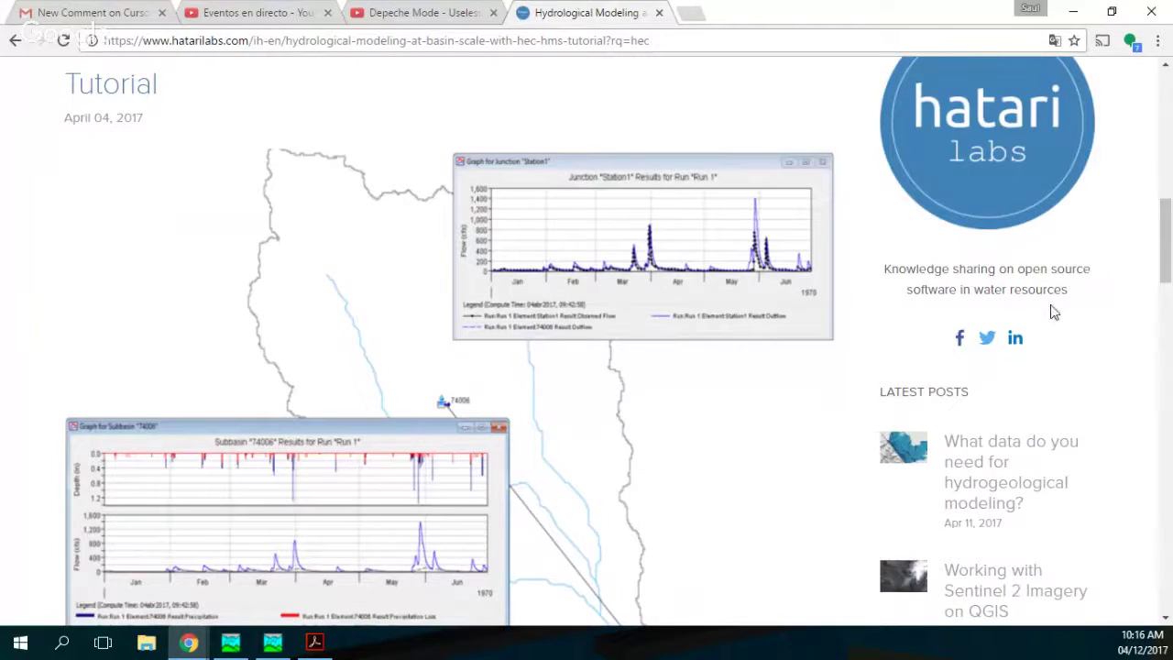
{"action": "scroll", "coordinate": [1054, 312], "scroll_direction": "down", "scroll_amount": 2}
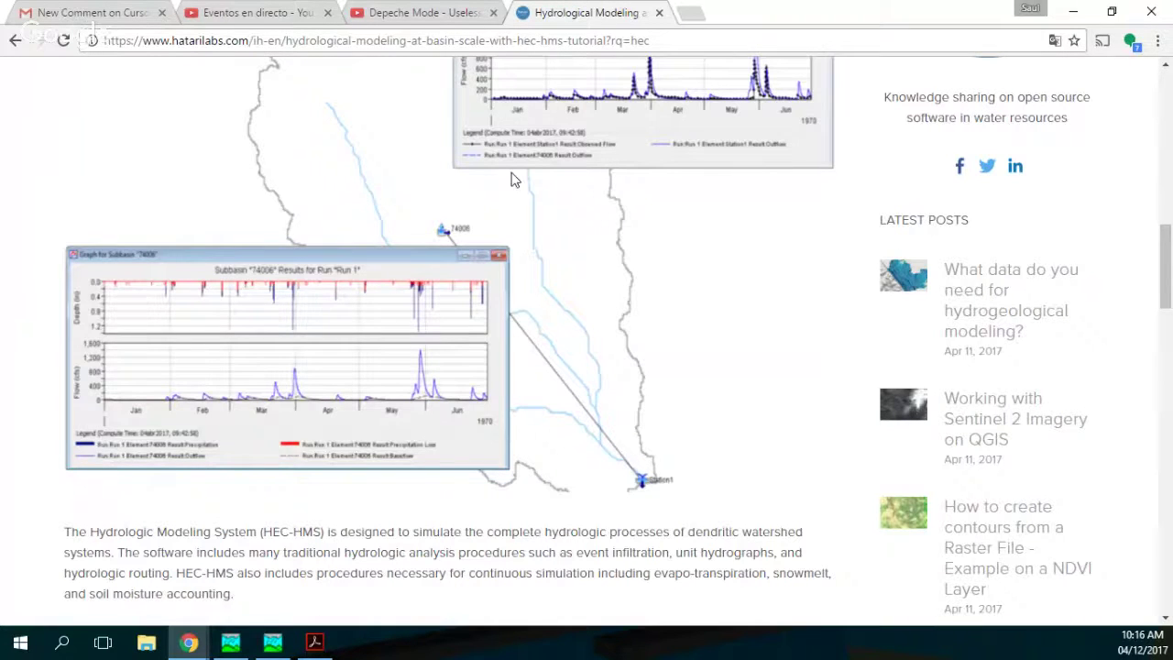
{"action": "scroll", "coordinate": [514, 179], "scroll_direction": "up", "scroll_amount": 3}
{"action": "scroll", "coordinate": [420, 149], "scroll_direction": "up", "scroll_amount": 5}
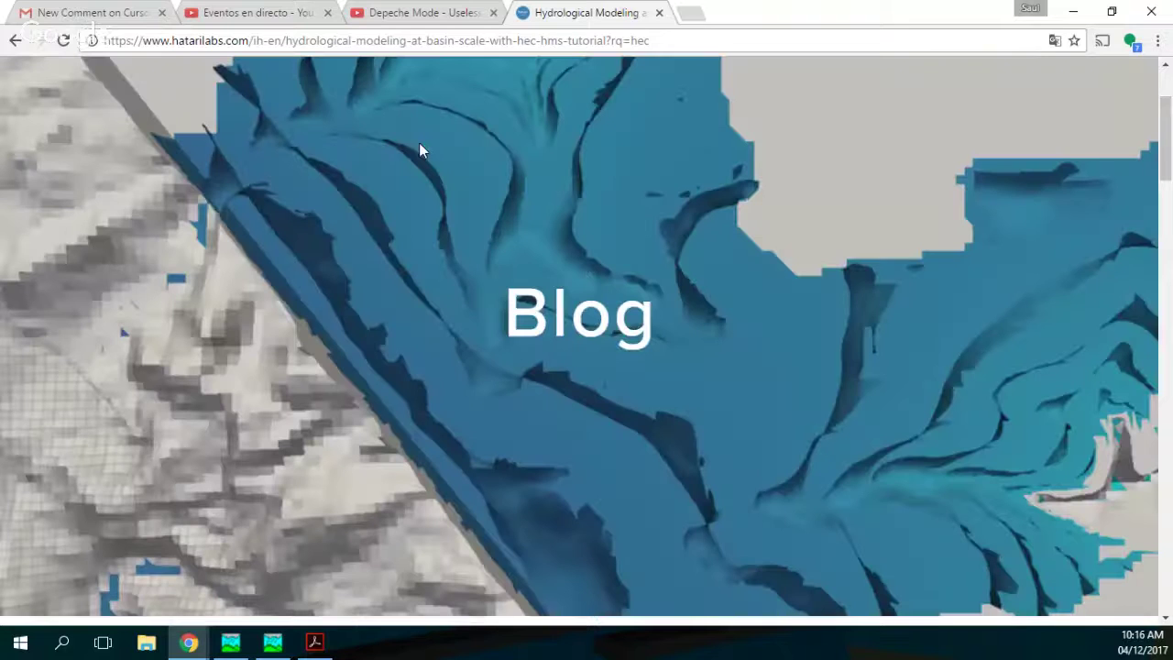
{"action": "scroll", "coordinate": [403, 138], "scroll_direction": "up", "scroll_amount": 2}
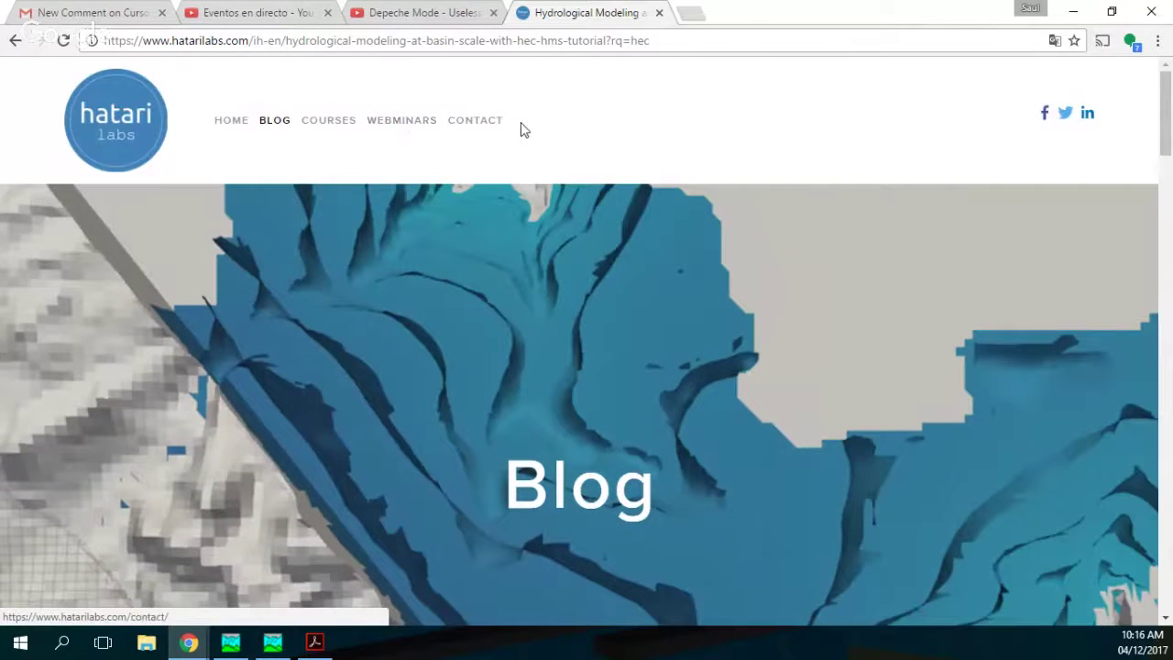
{"action": "scroll", "coordinate": [523, 130], "scroll_direction": "down", "scroll_amount": 4}
{"action": "scroll", "coordinate": [526, 136], "scroll_direction": "down", "scroll_amount": 15}
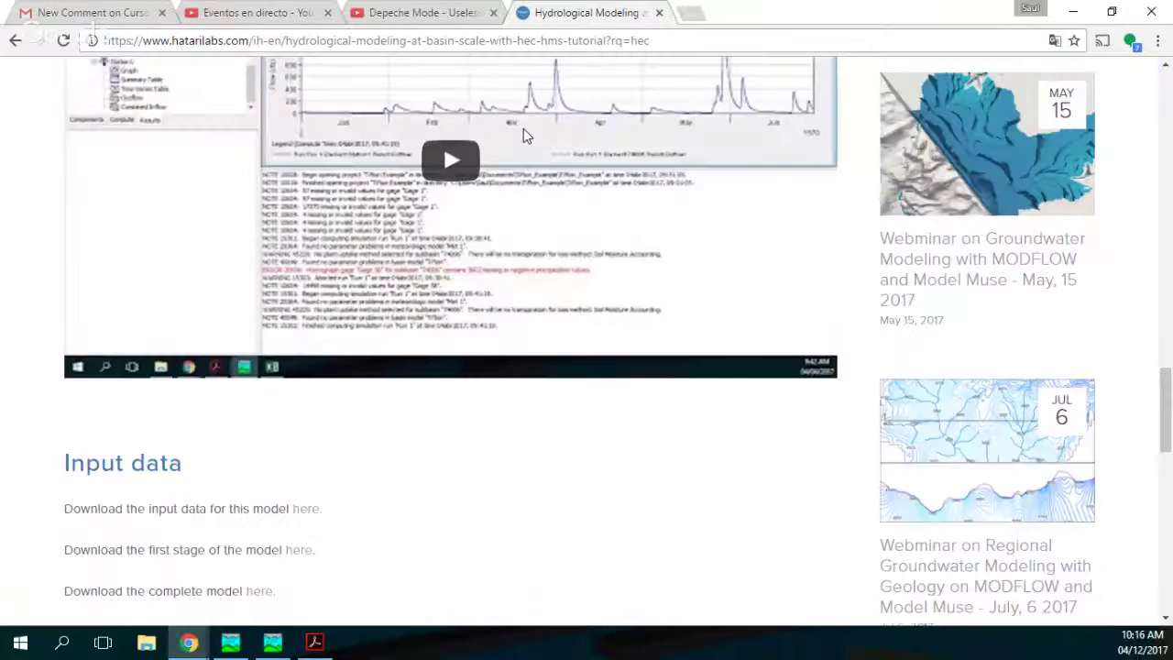
{"action": "scroll", "coordinate": [525, 138], "scroll_direction": "down", "scroll_amount": 3}
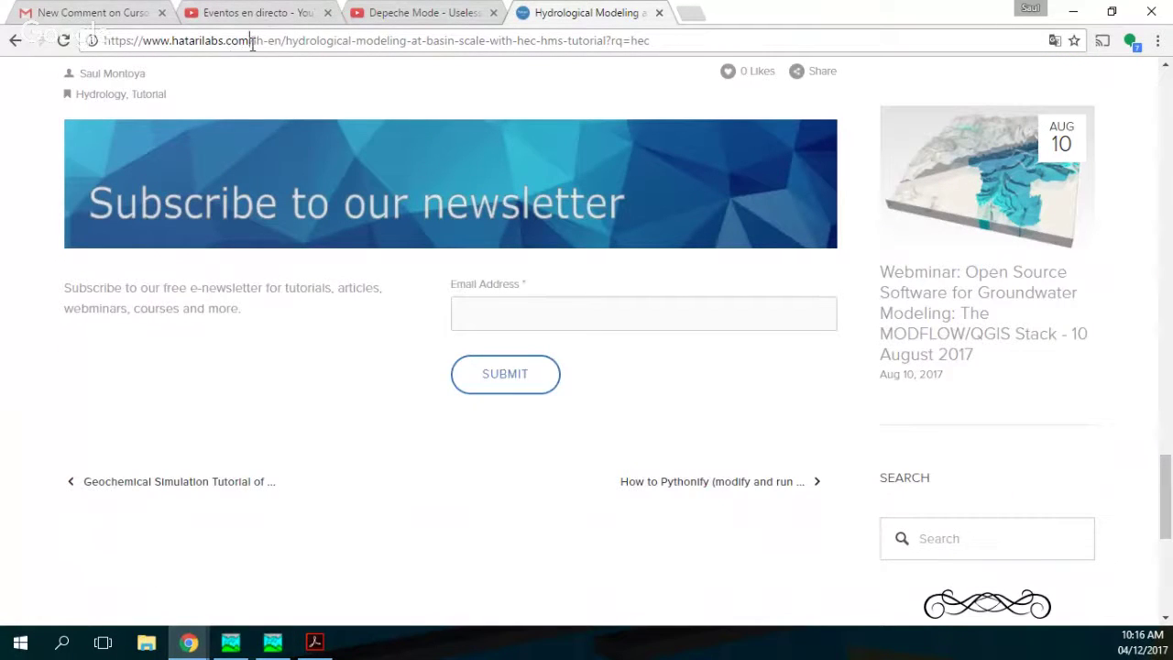
{"action": "left_click_drag", "start_coordinate": [250, 40], "coordinate": [48, 37]}
{"action": "scroll", "coordinate": [953, 353], "scroll_direction": "up", "scroll_amount": 3}
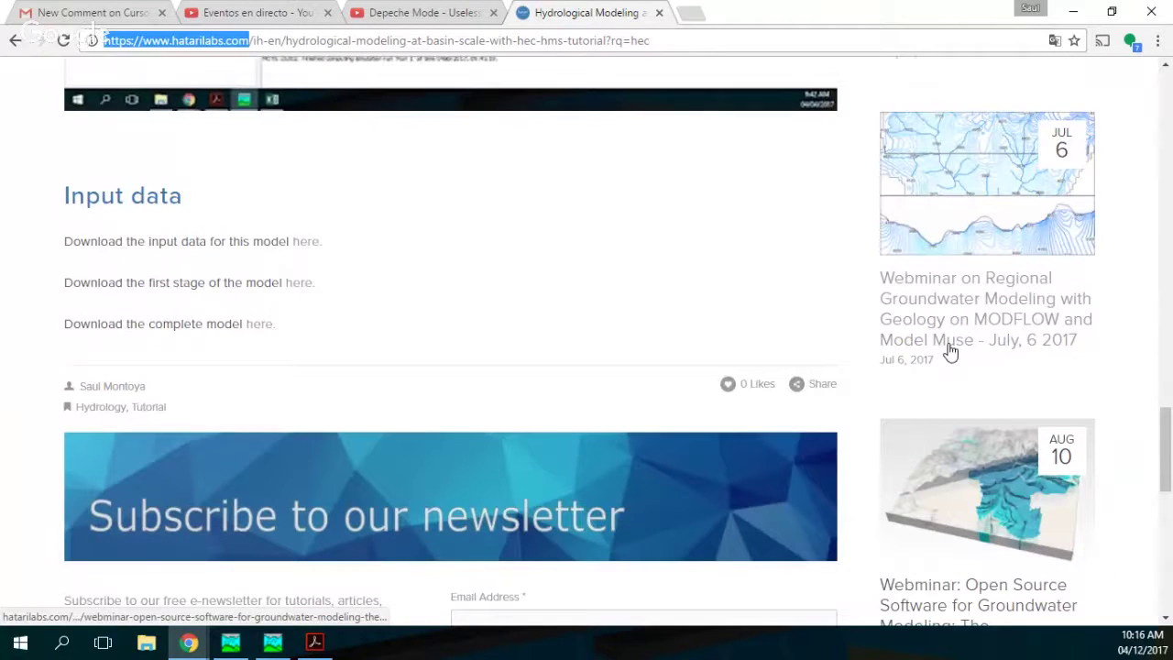
{"action": "scroll", "coordinate": [951, 352], "scroll_direction": "up", "scroll_amount": 10}
{"action": "scroll", "coordinate": [950, 351], "scroll_direction": "up", "scroll_amount": 4}
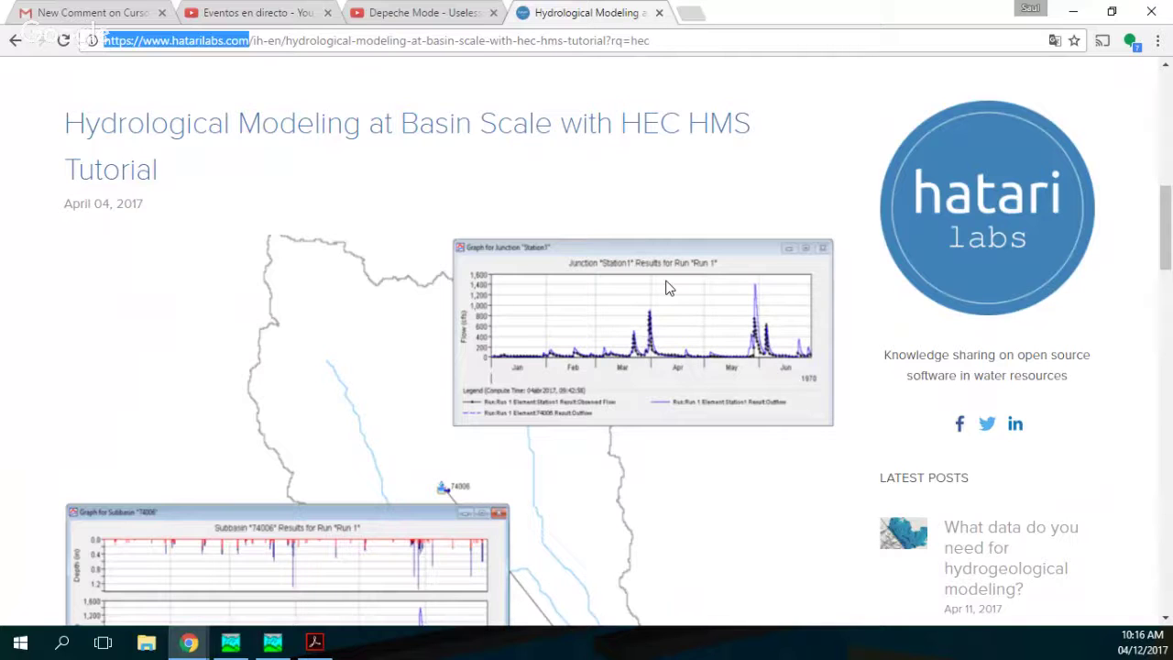
{"action": "scroll", "coordinate": [673, 283], "scroll_direction": "up", "scroll_amount": 3}
{"action": "scroll", "coordinate": [672, 272], "scroll_direction": "up", "scroll_amount": 4}
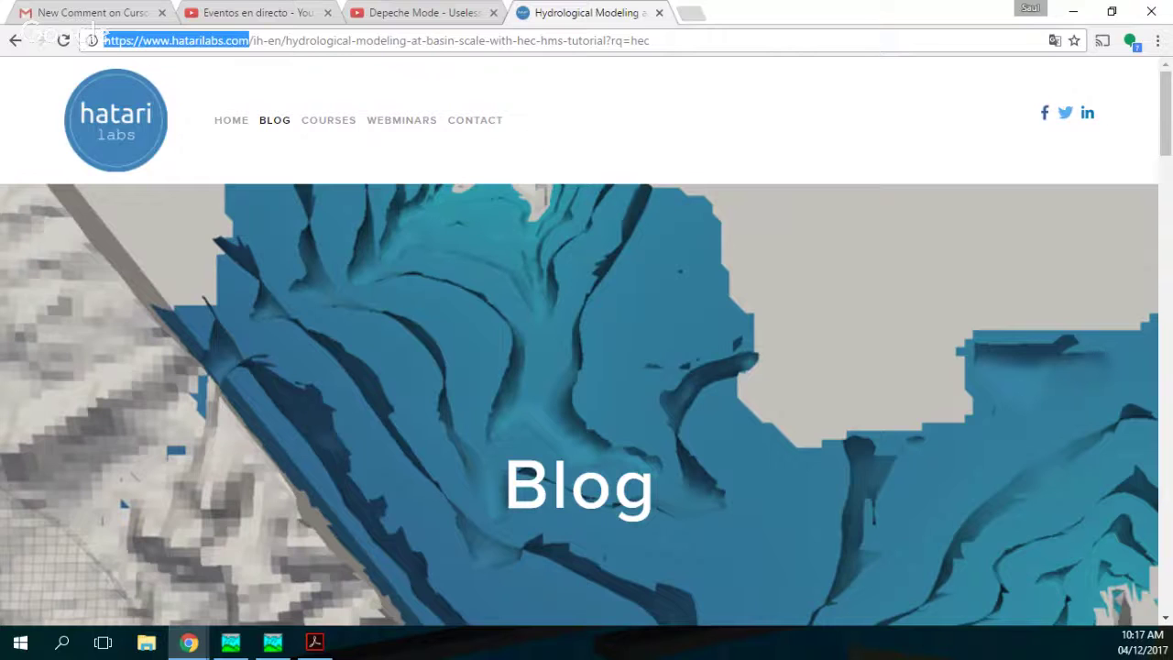
{"action": "key", "text": "alt+Tab"}
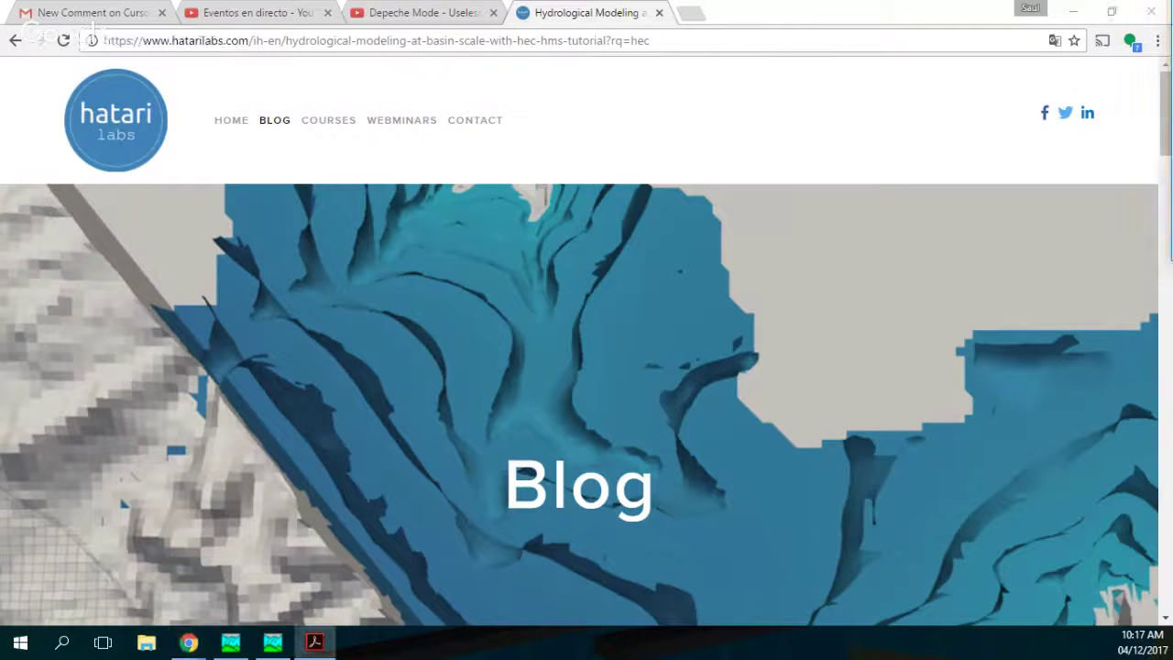